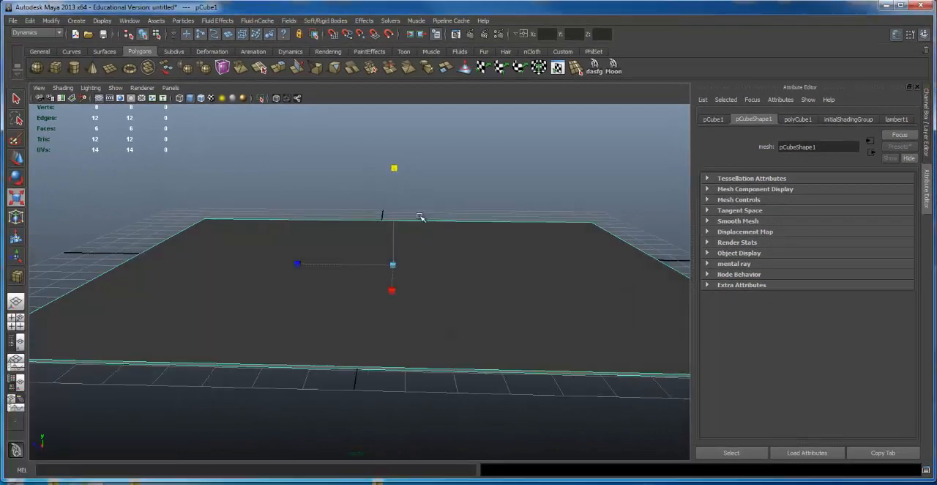
Step: Switch to the Dynamics toolset and create a default 3D fluid container in the scene
alt+right_drag(420, 217, 468, 215)
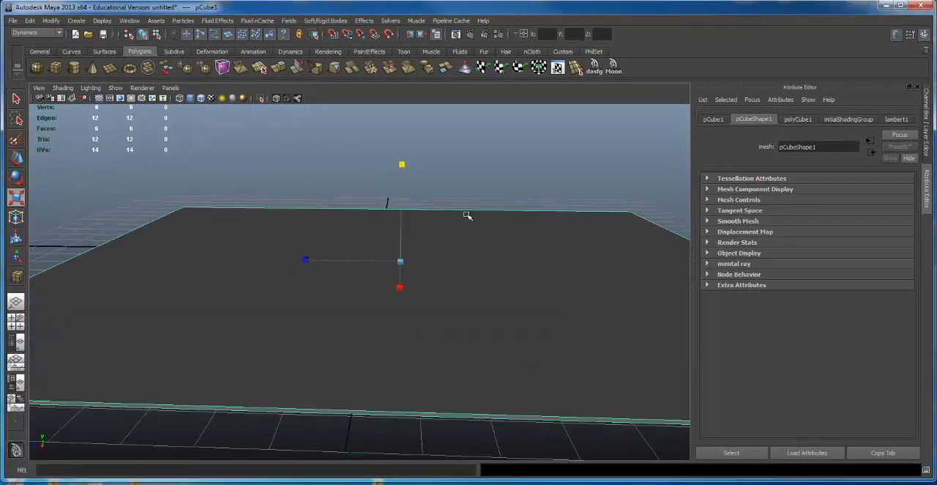
alt+drag(468, 215, 430, 252)
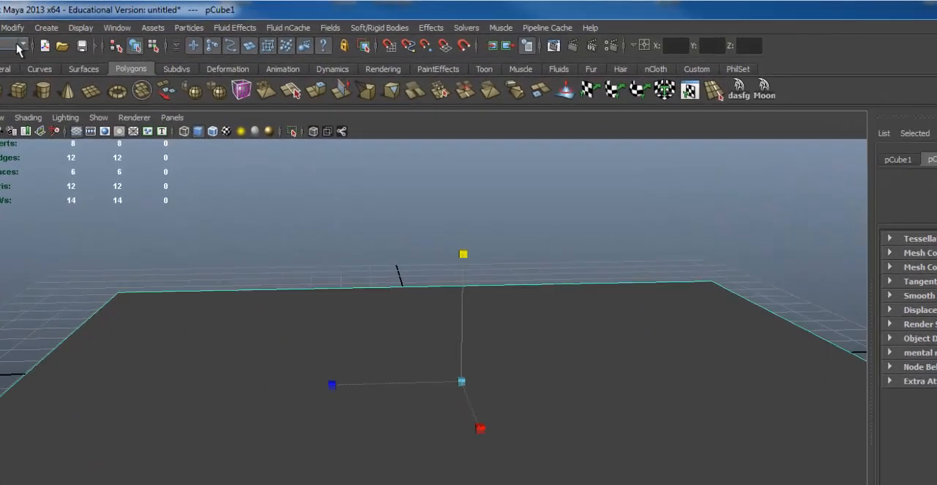
click(43, 37)
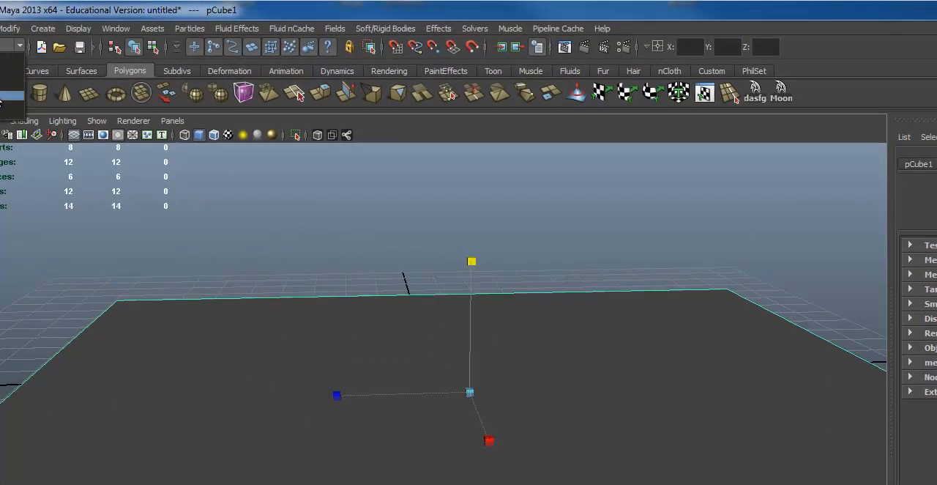
click(4, 85)
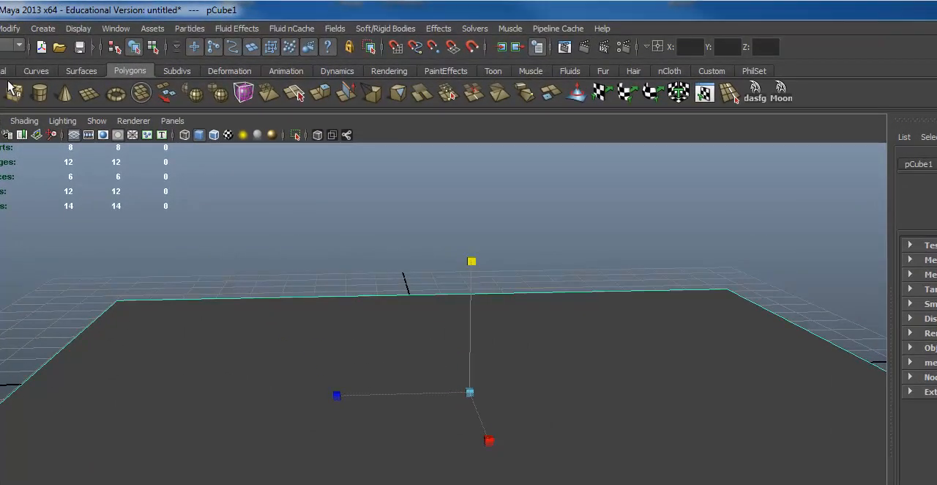
click(133, 44)
click(243, 29)
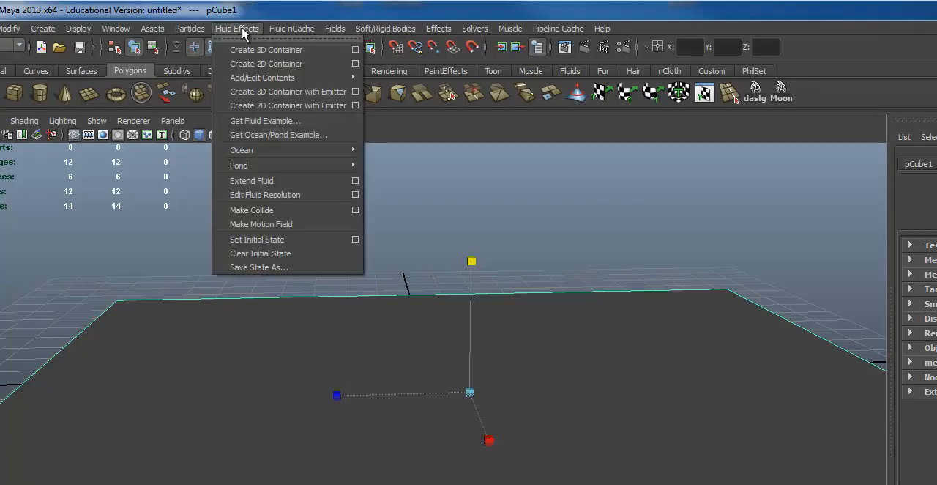
click(248, 50)
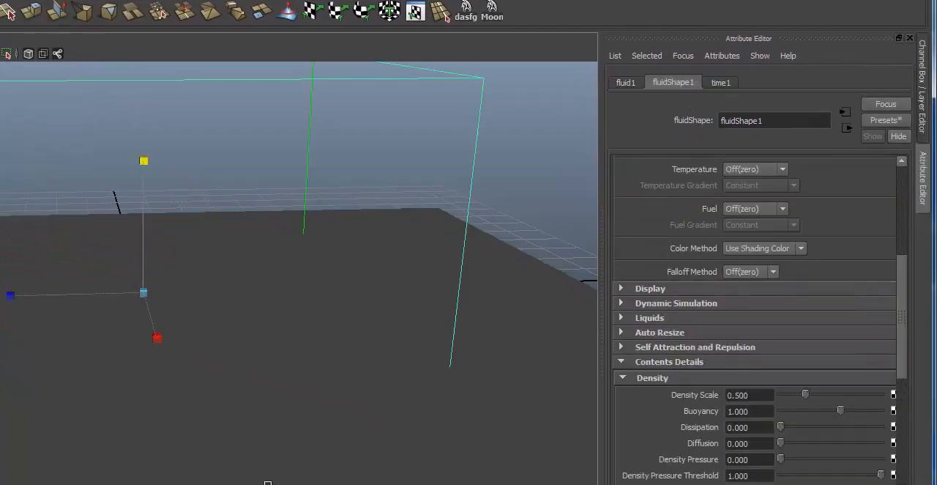
Step: Raise the fluid container vertically until its base rests at the ground plane, and display the scene in wireframe
alt+right_drag(383, 387, 128, 346)
alt+drag(162, 345, 169, 317)
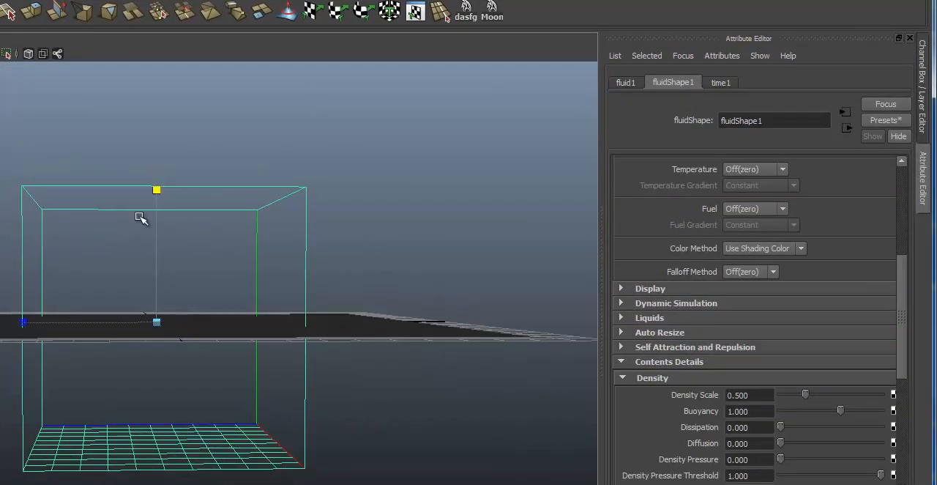
key(w)
mouse_move(157, 227)
mouse_down()
mouse_move(138, 89)
mouse_move(148, 69)
mouse_move(150, 92)
mouse_move(217, 161)
mouse_move(209, 203)
mouse_move(216, 191)
mouse_up()
key(4)
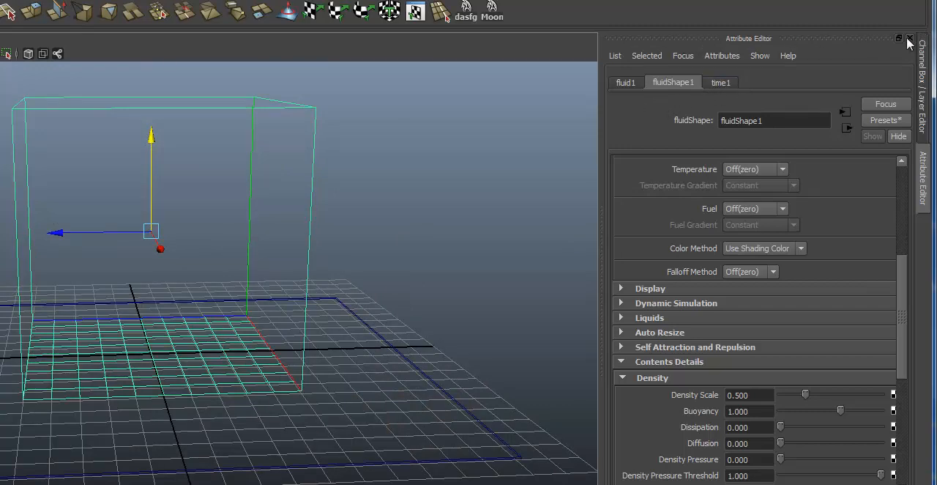
Step: Disable Keep Voxels Square for the fluid container and set its density contents method to Gradient
click(924, 80)
key(ctrl+a)
drag(903, 275, 892, 117)
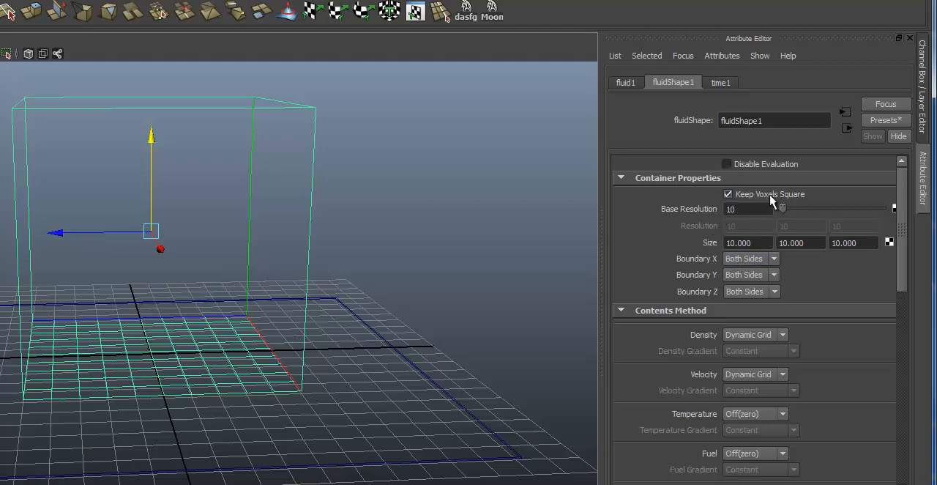
click(730, 194)
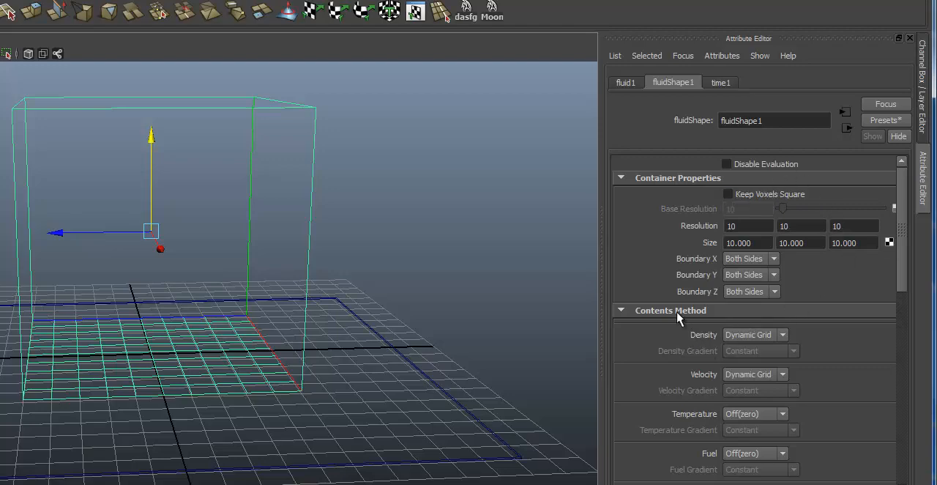
click(774, 335)
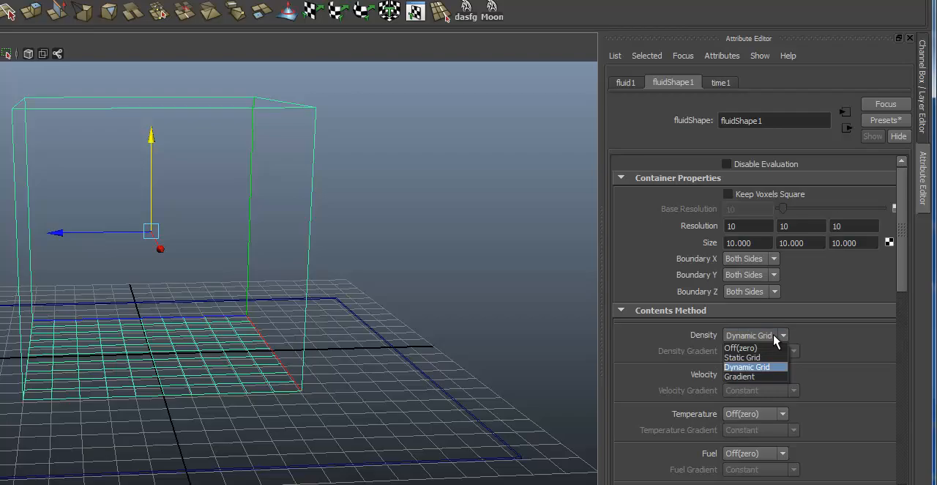
click(762, 378)
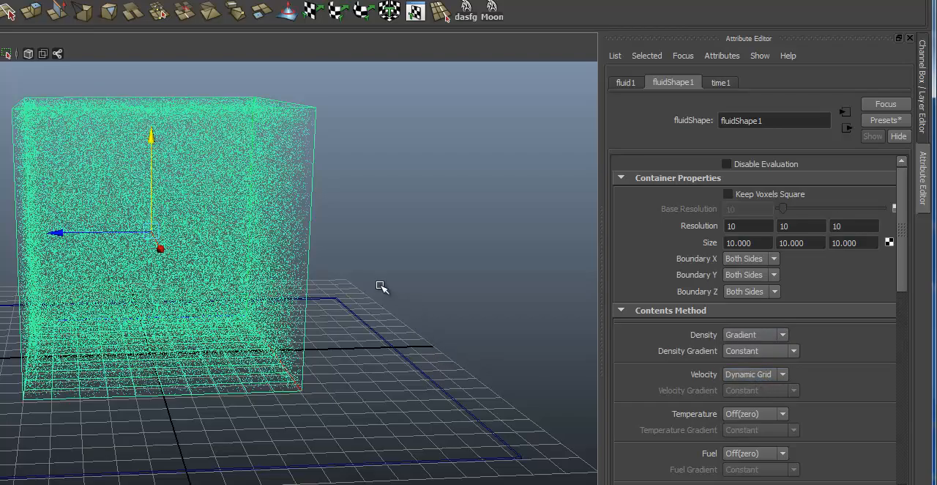
Step: Set the fluid's density gradient to Y Gradient and inspect the particle distribution inside the container
alt+drag(336, 221, 333, 218)
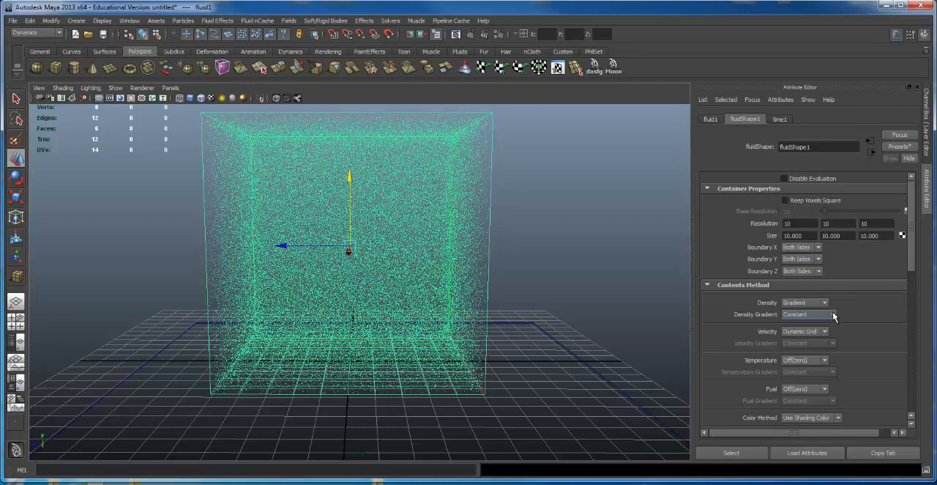
click(830, 314)
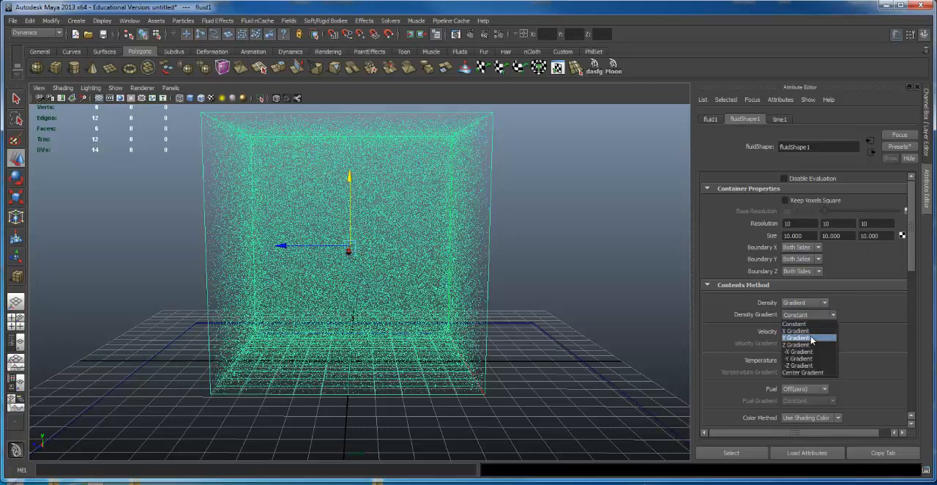
click(811, 338)
scroll(414, 205, down, 3)
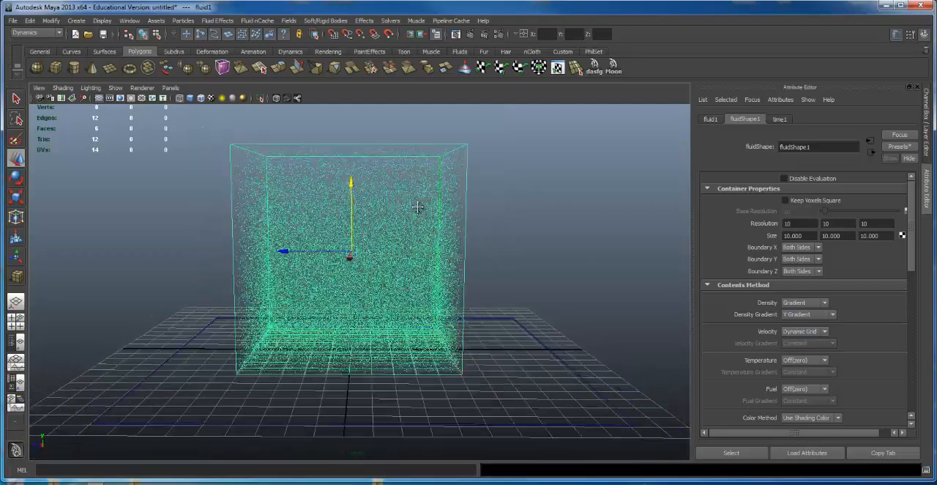
alt+middle_drag(417, 207, 423, 226)
alt+drag(424, 226, 420, 206)
scroll(453, 206, up, 2)
alt+middle_drag(453, 205, 453, 220)
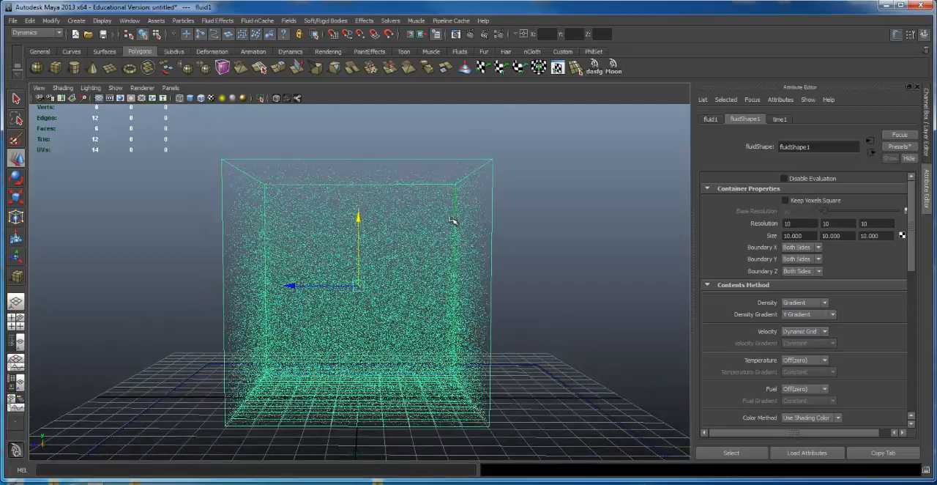
scroll(456, 210, up, 2)
Step: Open the render settings, review the available renderers, and check in the Plug-in Manager that the mental ray plug-in is loaded
click(498, 35)
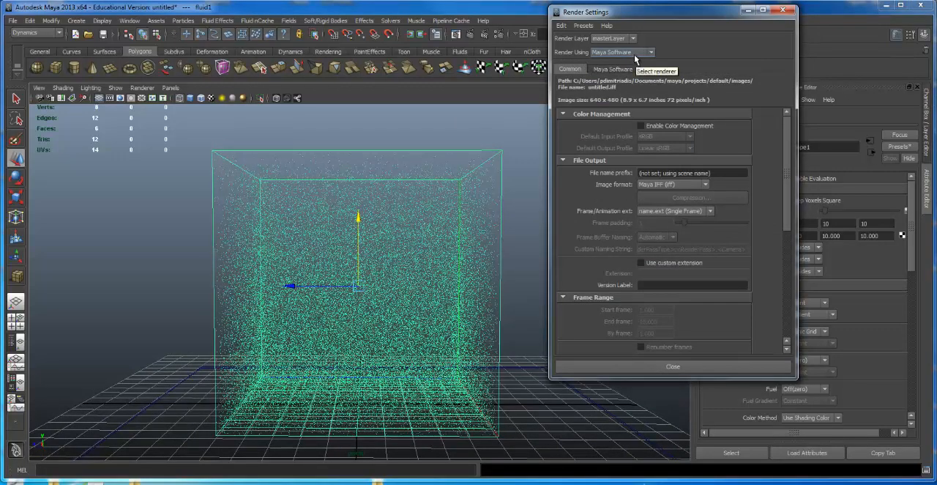
click(641, 54)
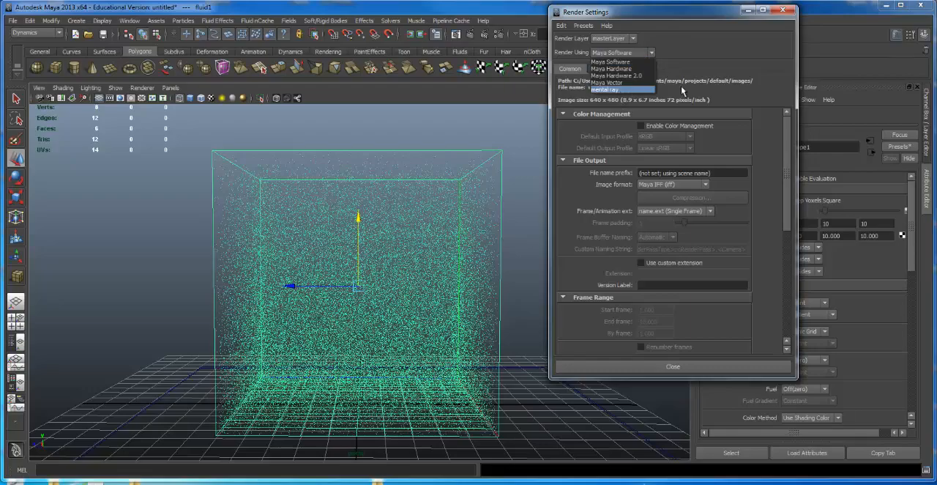
click(708, 79)
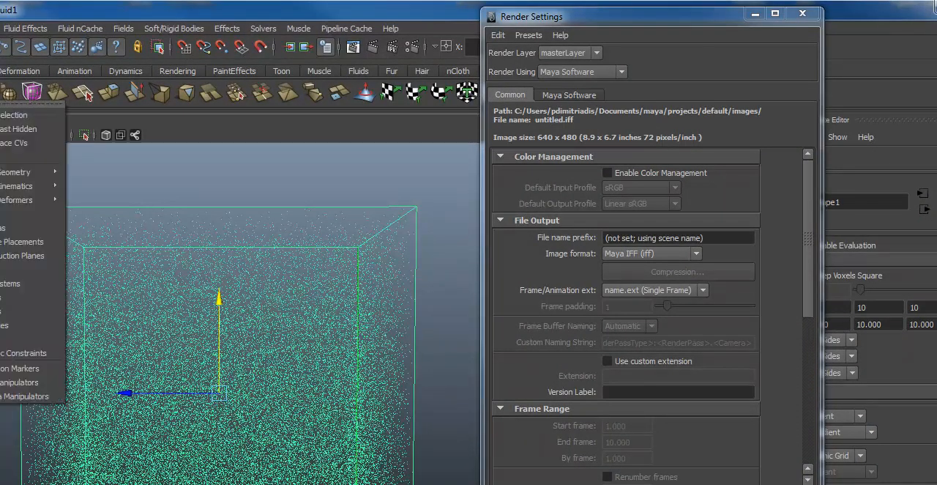
mouse_move(4, 104)
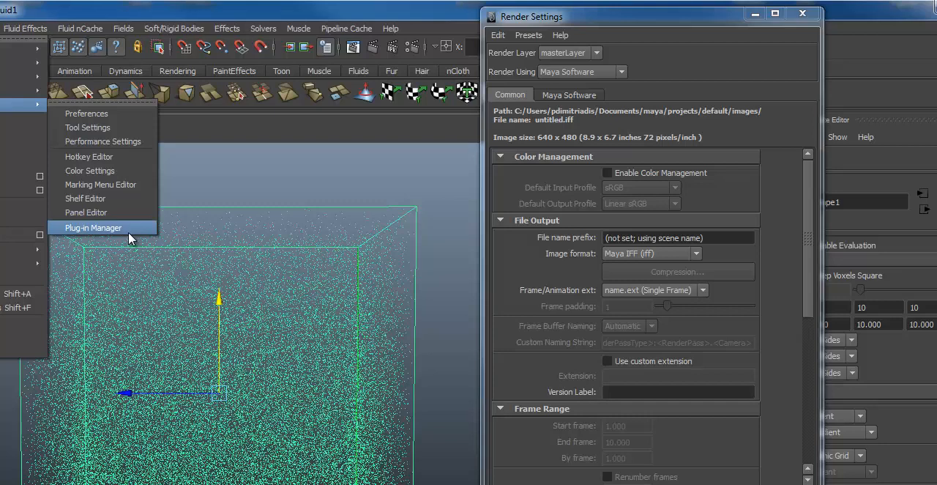
click(93, 227)
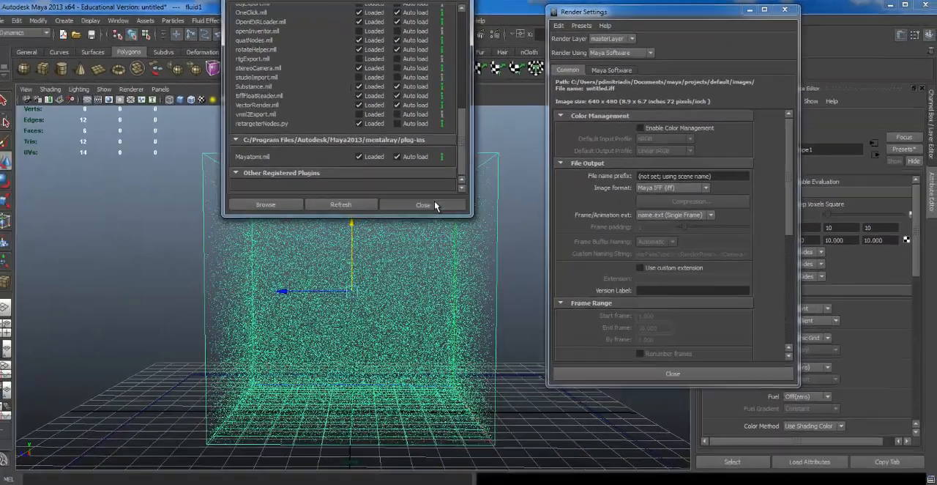
click(435, 205)
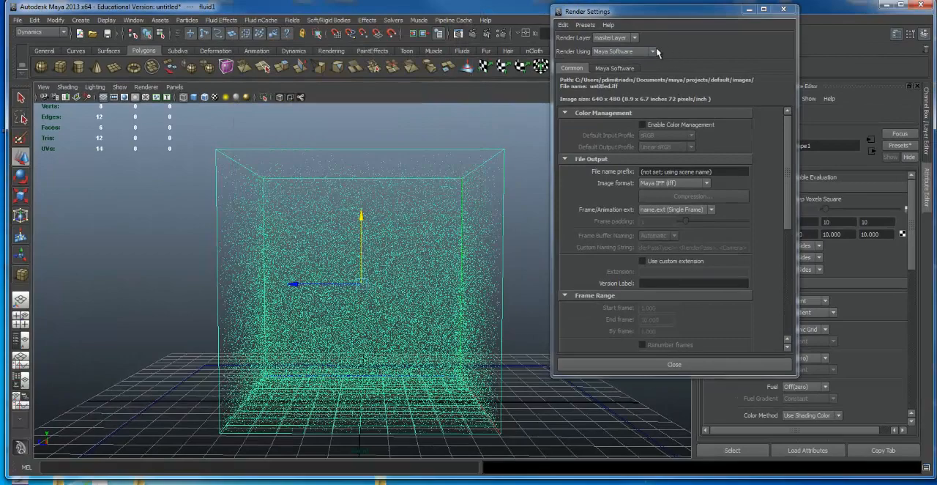
Step: Set the renderer to mental ray, render the perspective view of the fluid container, and close the render window
click(650, 52)
click(624, 92)
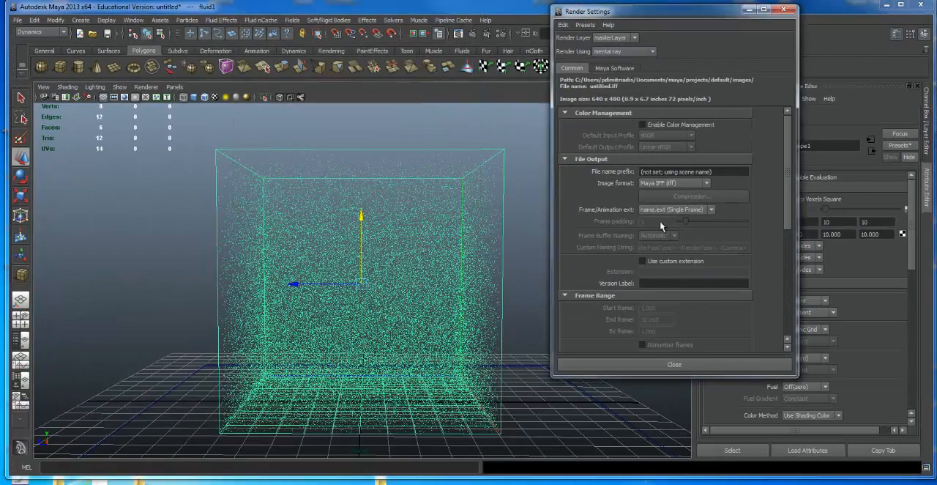
click(674, 364)
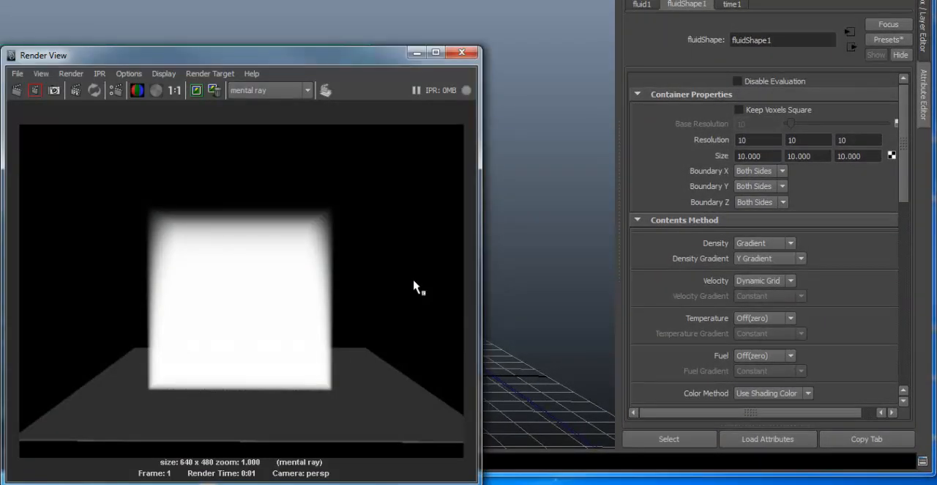
click(471, 56)
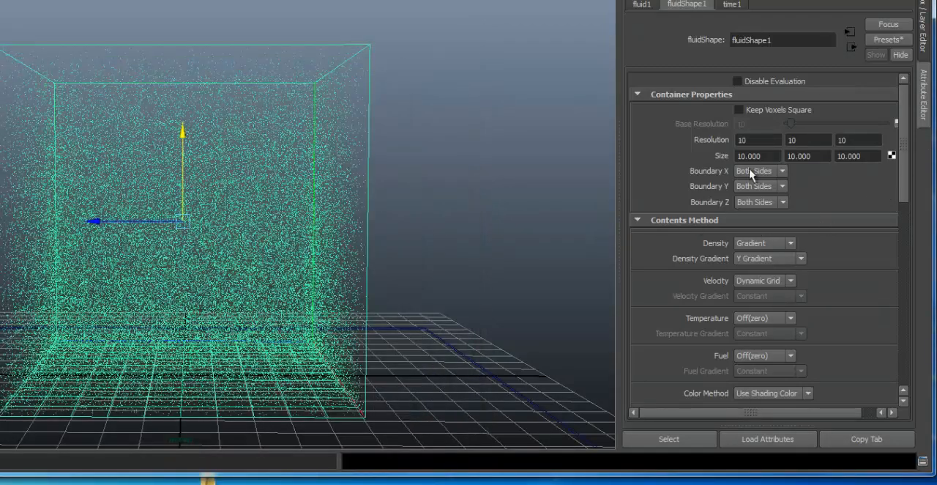
Step: Scale the fluid container wider along the Z and X axes so it extends well beyond the ground plane
alt+drag(413, 276, 423, 230)
alt+right_drag(423, 230, 136, 101)
key(e)
key(r)
alt+drag(254, 235, 288, 186)
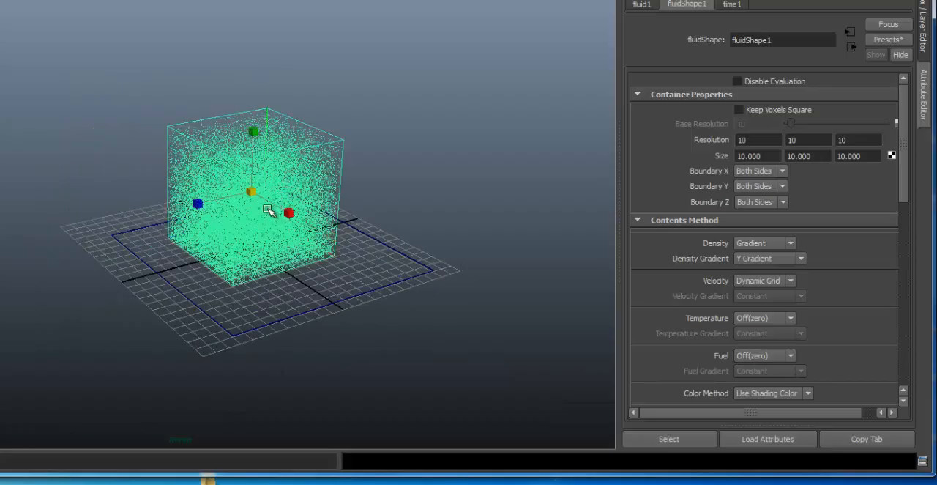
drag(196, 204, 12, 230)
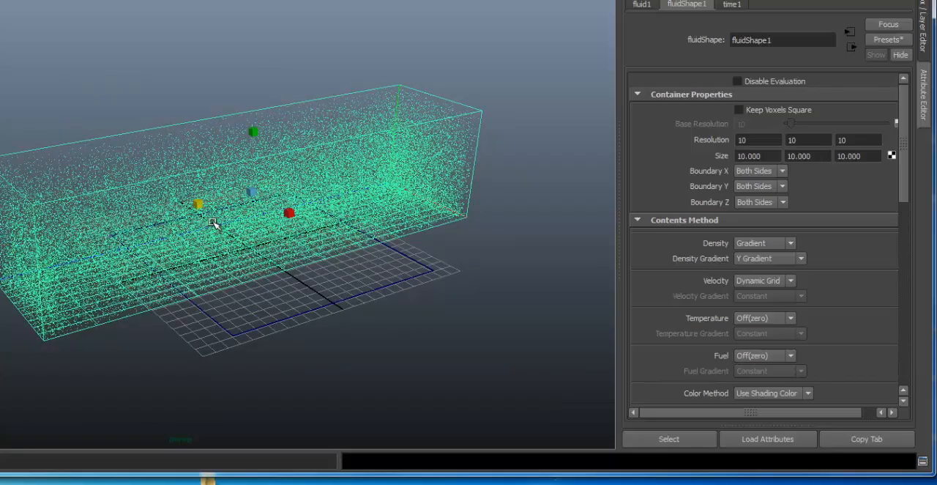
drag(287, 216, 315, 271)
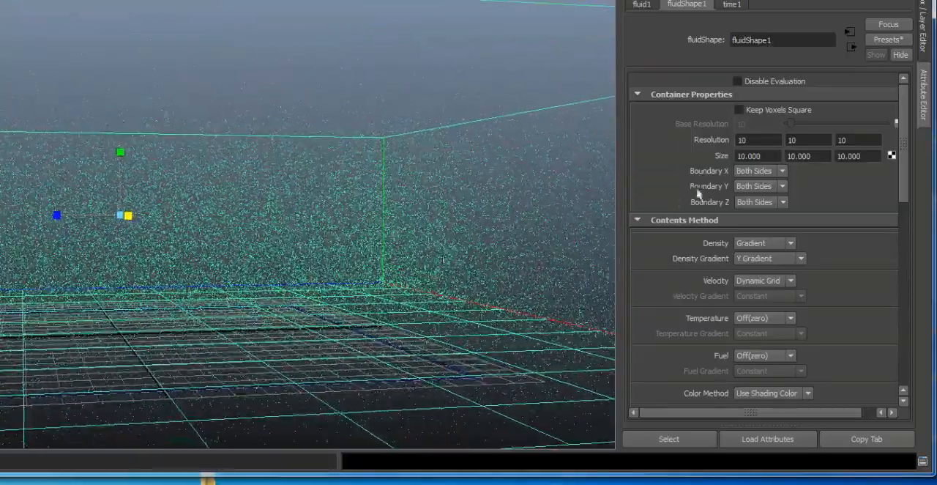
Step: Lower the fluid's Density Scale in the Contents Details settings to thin out the fog
mouse_move(903, 123)
mouse_down()
mouse_move(907, 141)
mouse_move(901, 119)
mouse_up()
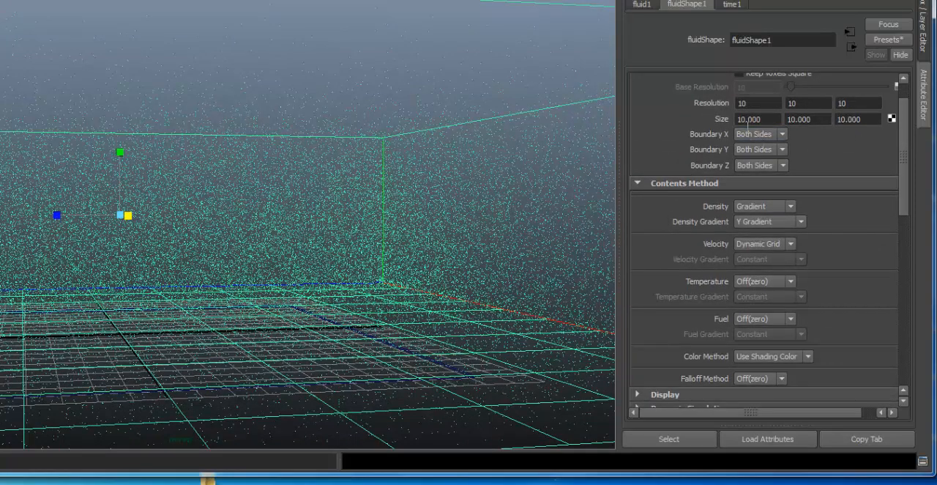
drag(908, 136, 904, 207)
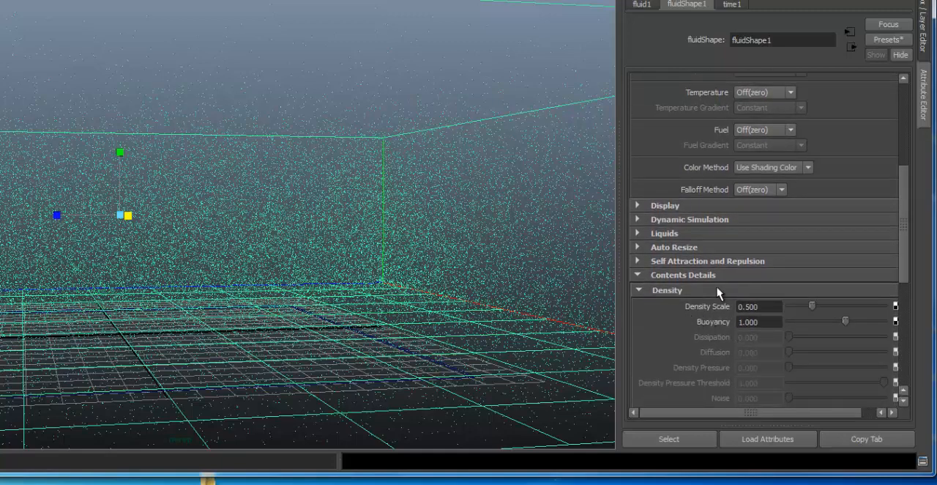
click(639, 275)
click(639, 275)
scroll(906, 249, down, 5)
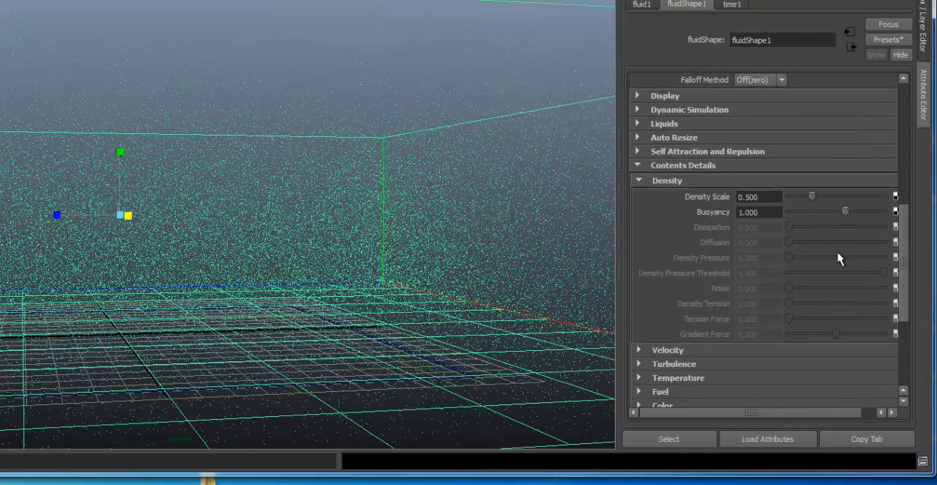
alt+drag(244, 161, 277, 139)
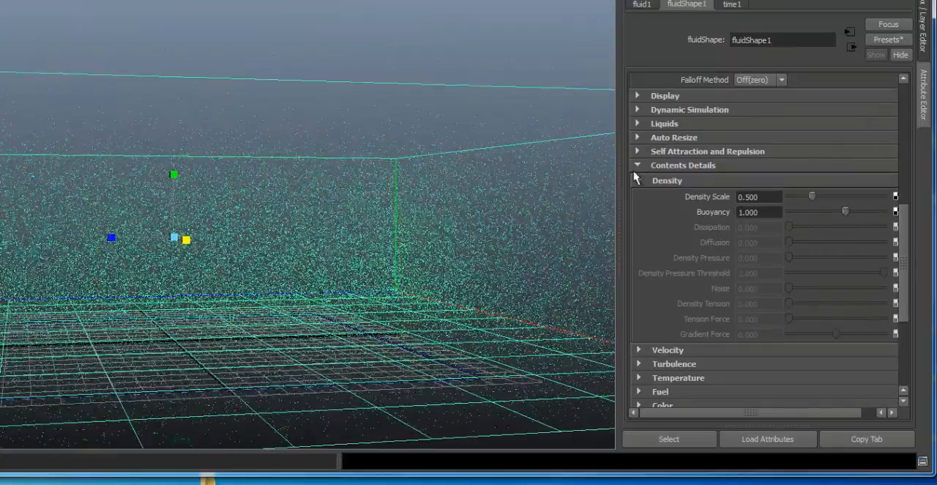
mouse_move(809, 195)
mouse_down()
mouse_move(791, 196)
mouse_move(798, 203)
mouse_up()
Step: Render the thinned fog with mental ray from a viewpoint close to the ground plane, and close the render window
alt+right_drag(151, 172, 261, 168)
alt+middle_drag(261, 168, 263, 151)
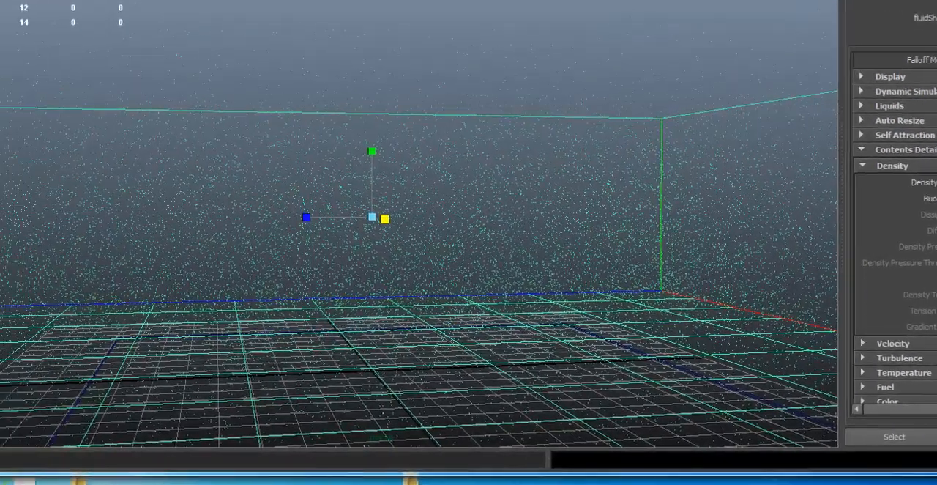
click(440, 1)
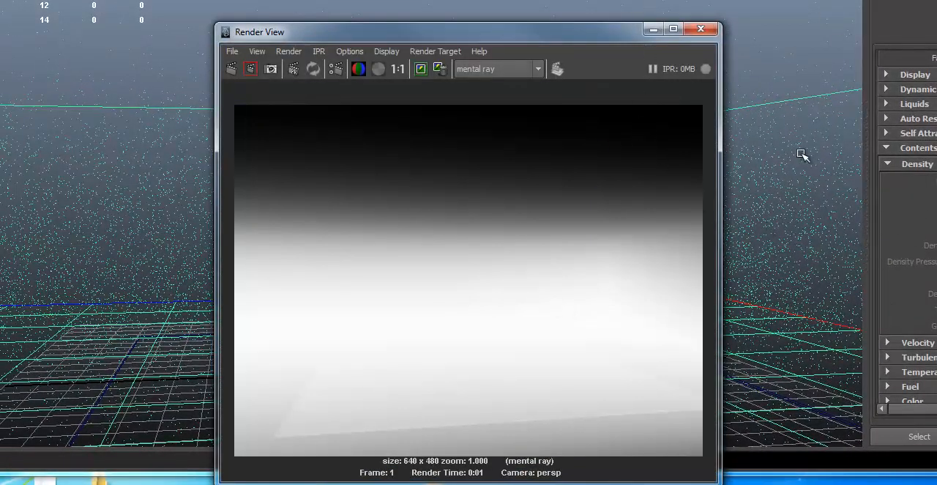
click(700, 29)
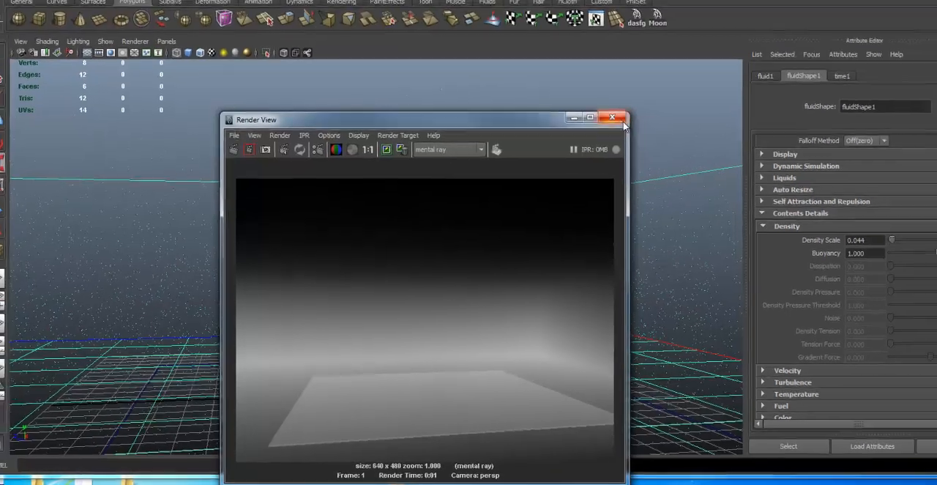
Step: Set the mental ray quality preset to Production, render the fog again, and close the render window
click(621, 121)
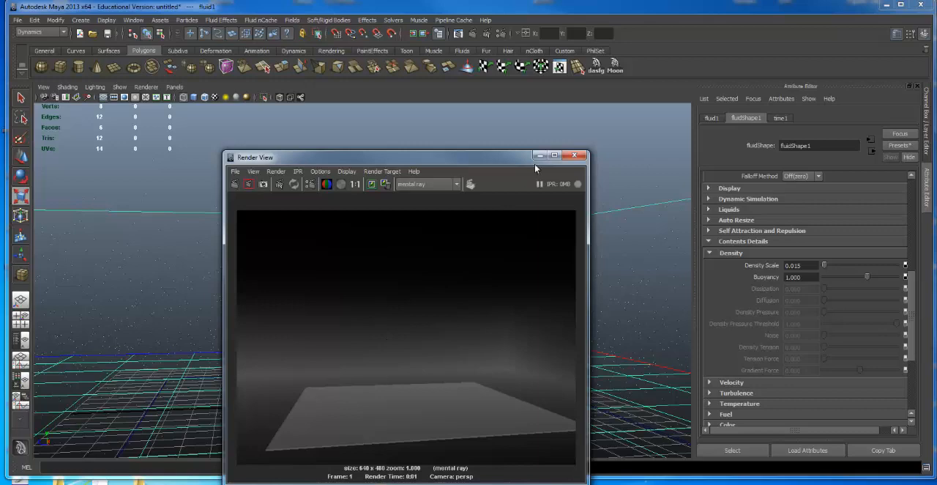
click(575, 155)
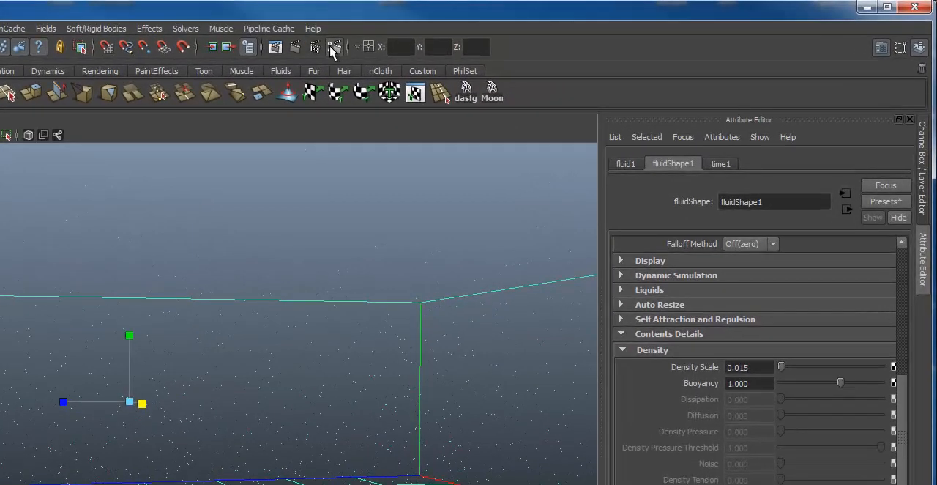
click(501, 34)
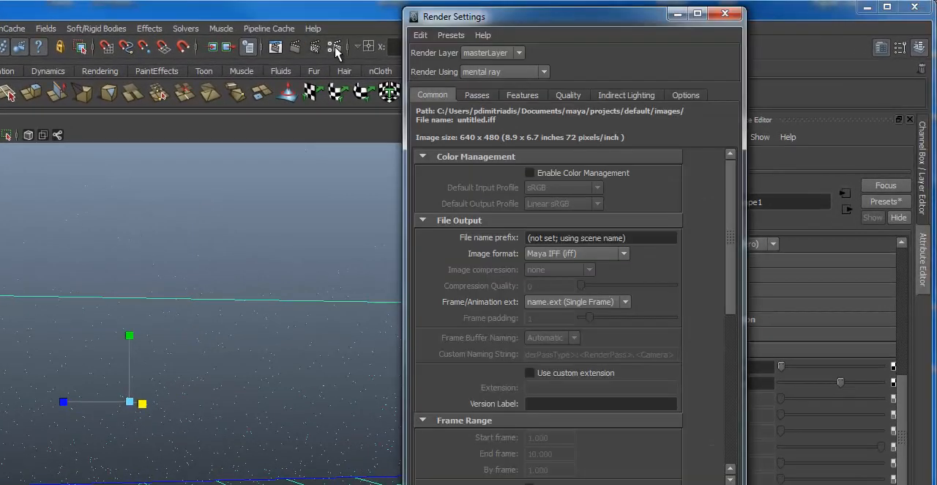
click(568, 97)
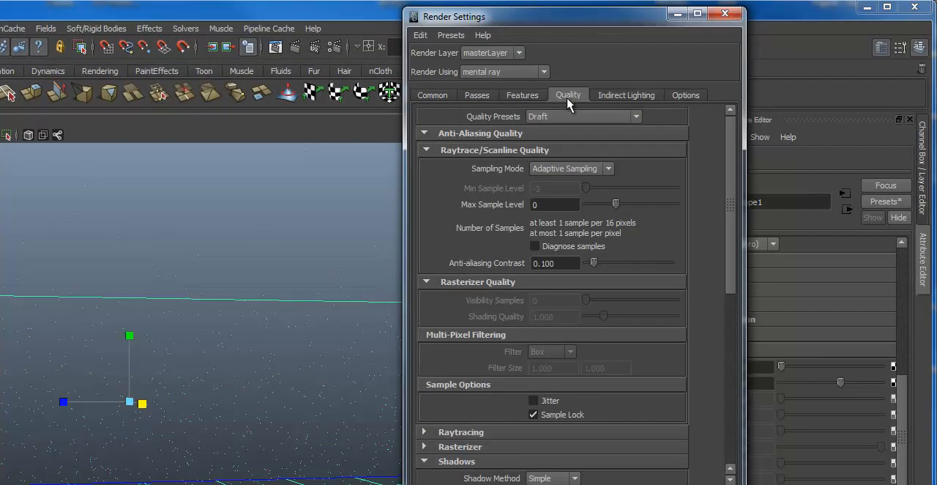
click(568, 118)
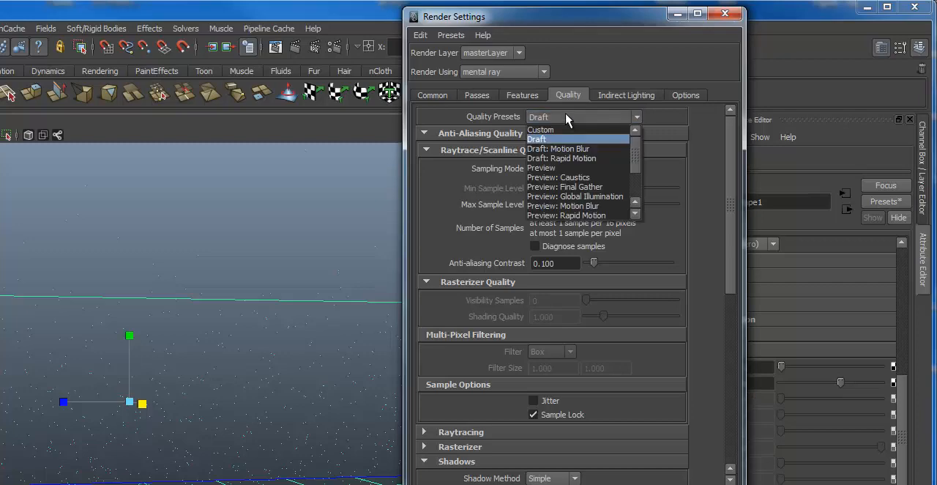
scroll(616, 216, down, 1)
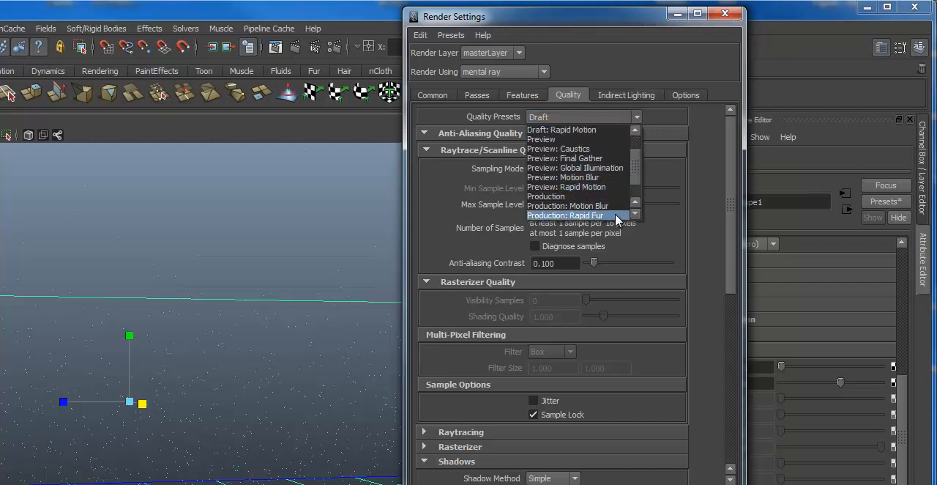
click(606, 196)
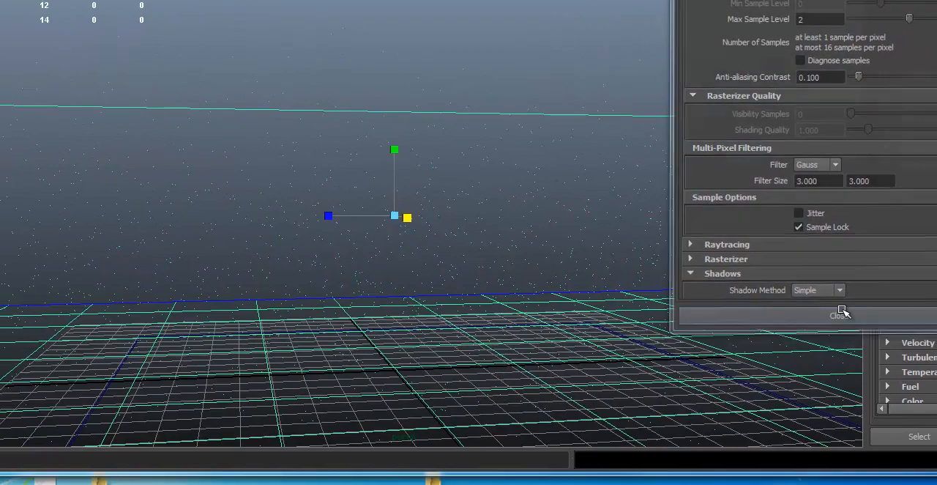
click(798, 354)
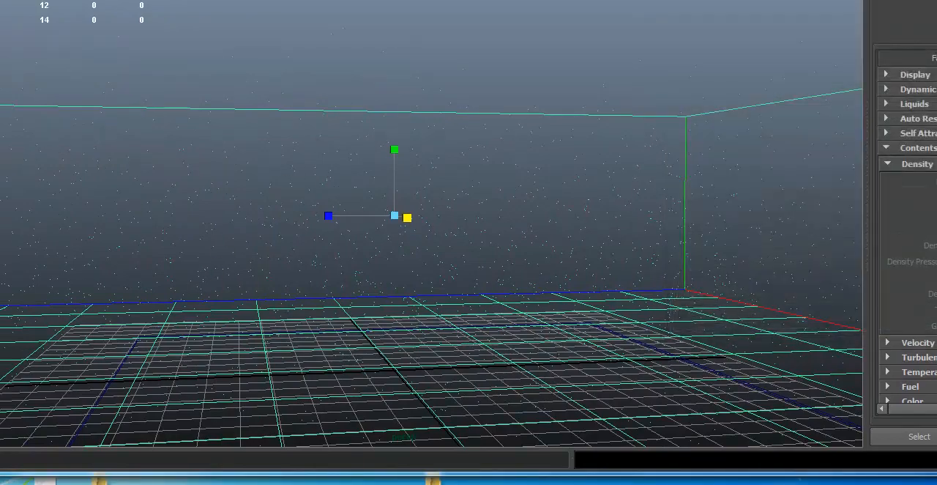
alt+middle_drag(440, 222, 513, 80)
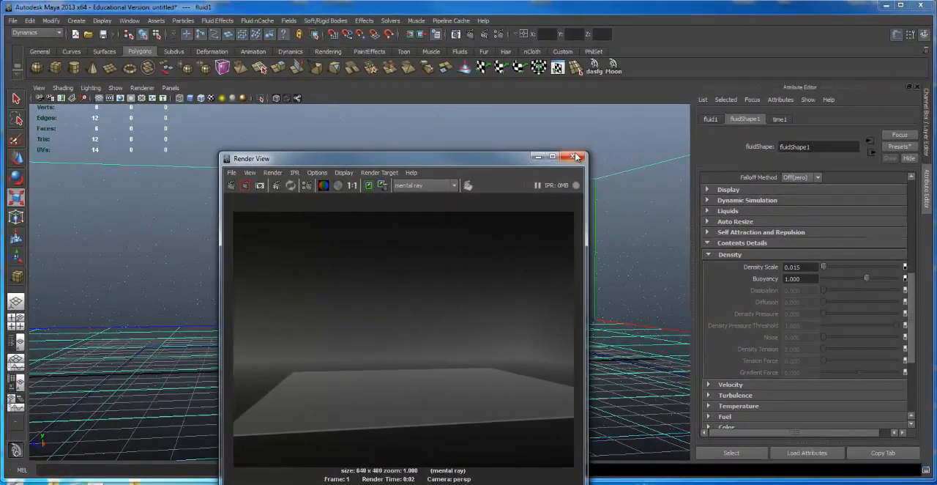
click(574, 156)
Step: Scale the fluid container taller along the Y axis and raise it so its base sits just below the ground plane
alt+drag(578, 207, 377, 266)
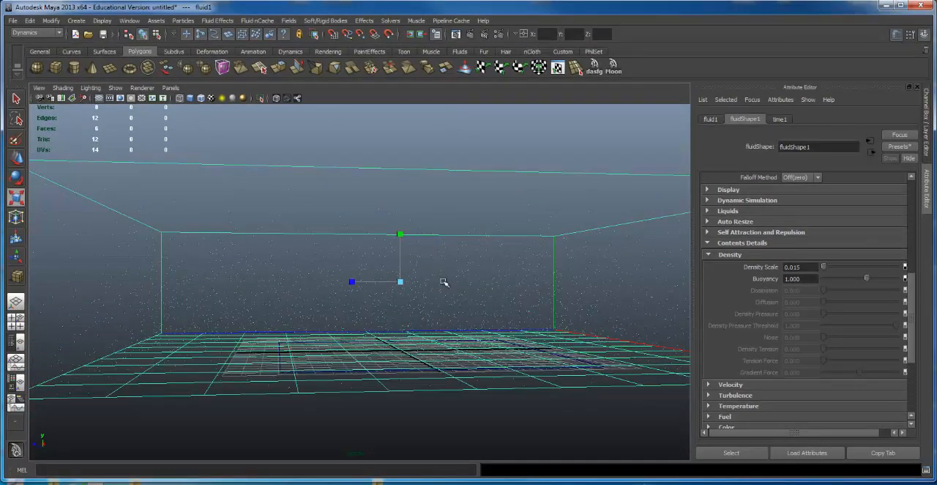
alt+drag(444, 281, 401, 118)
alt+drag(572, 330, 536, 243)
key(w)
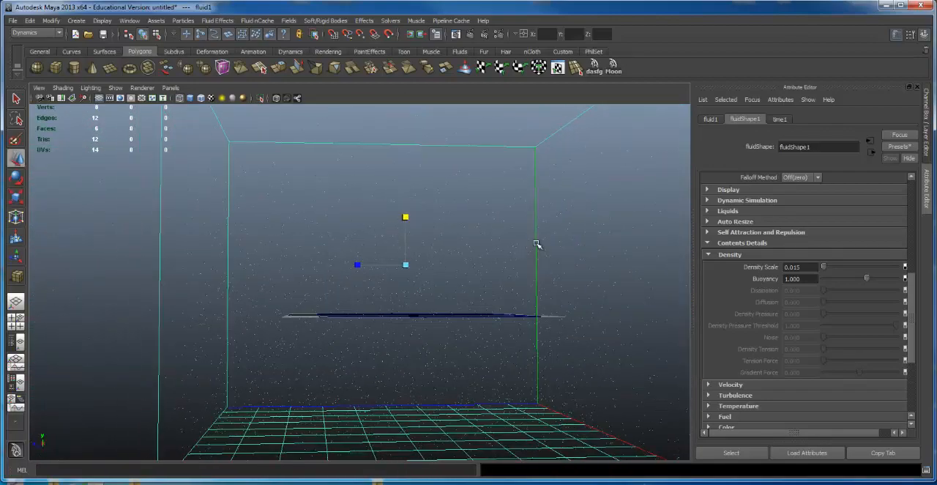
drag(406, 224, 407, 140)
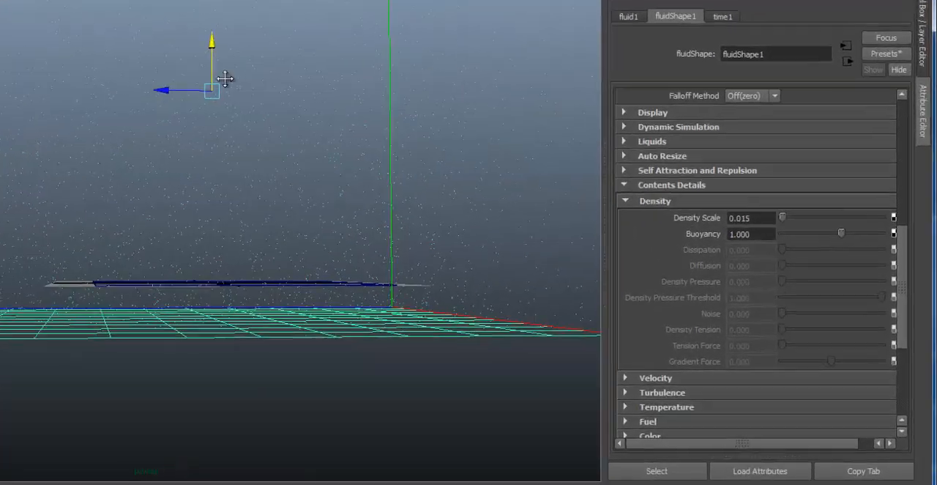
alt+middle_drag(225, 79, 222, 180)
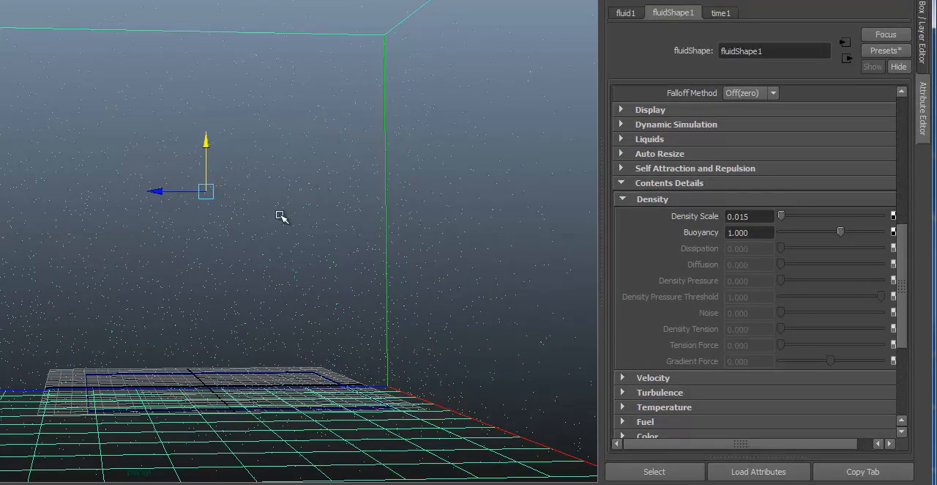
Step: Delete the fluid container and display the ground plane in smooth shaded mode
key(Delete)
alt+drag(192, 274, 152, 295)
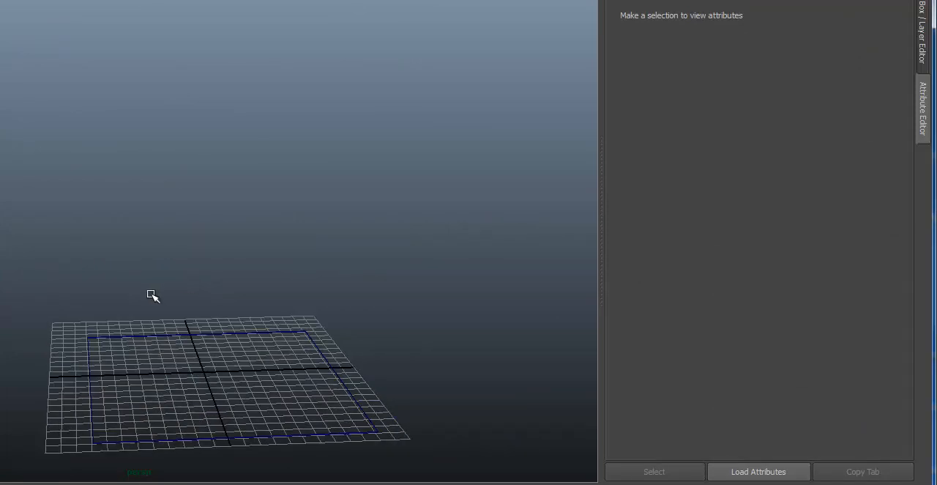
alt+right_drag(152, 296, 247, 272)
alt+middle_drag(246, 272, 247, 199)
key(5)
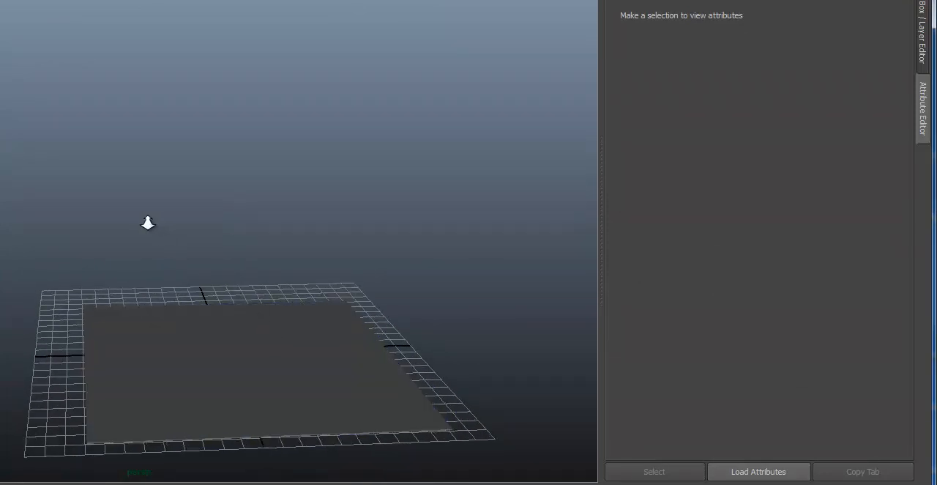
Step: Create a spot light and raise it above the ground plane
alt+right_drag(148, 223, 243, 224)
alt+middle_drag(220, 146, 192, 85)
alt+drag(189, 180, 103, 114)
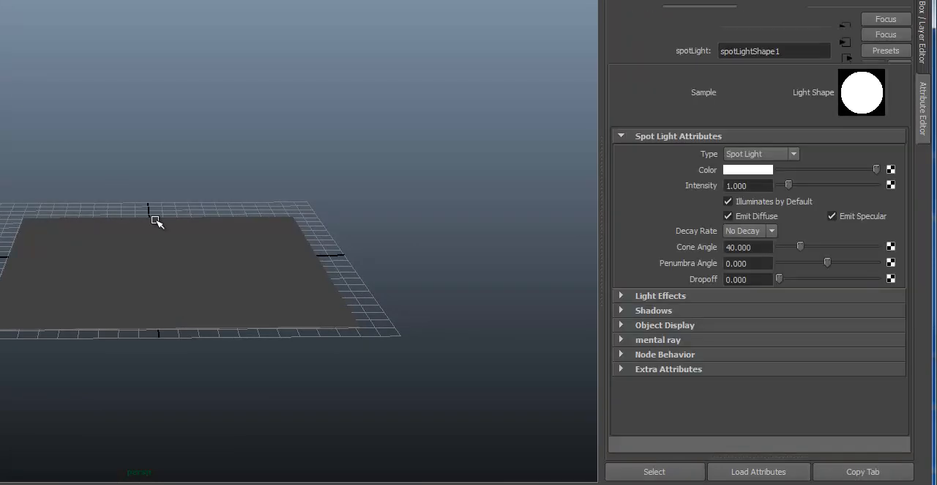
key(w)
alt+drag(261, 261, 208, 238)
drag(147, 216, 147, 76)
alt+right_drag(95, 126, 265, 176)
alt+drag(265, 176, 252, 187)
Step: Rotate the spot light to aim straight down at the ground plane and test-render it with mental ray
key(e)
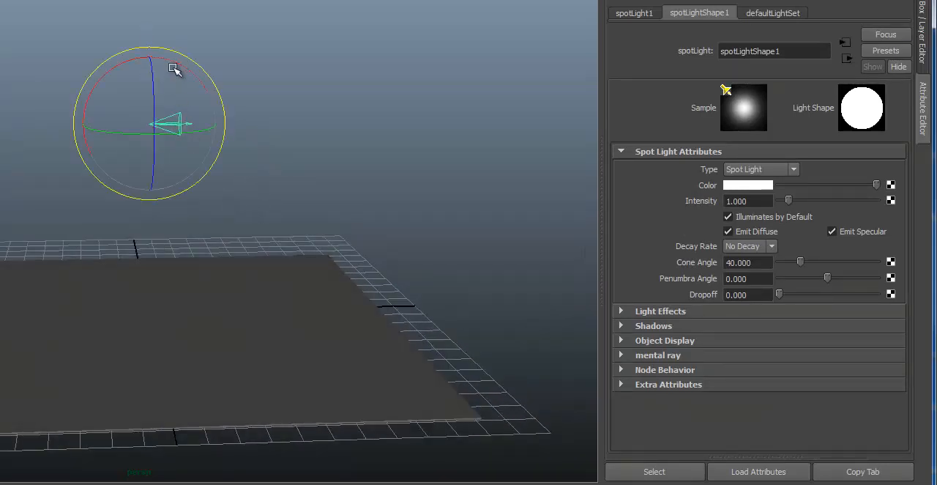
drag(186, 73, 276, 185)
alt+drag(241, 212, 224, 194)
alt+right_drag(224, 195, 254, 130)
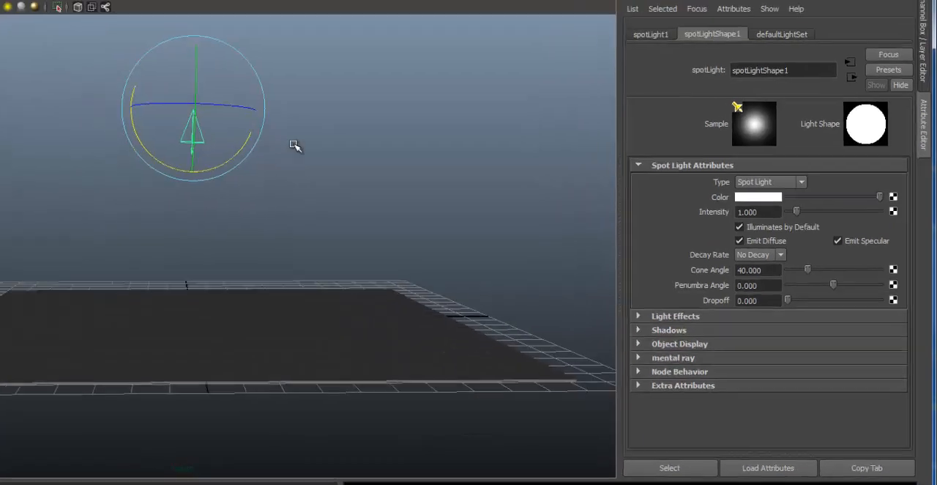
key(w)
alt+drag(259, 196, 350, 183)
alt+right_drag(350, 183, 350, 219)
alt+drag(350, 219, 360, 184)
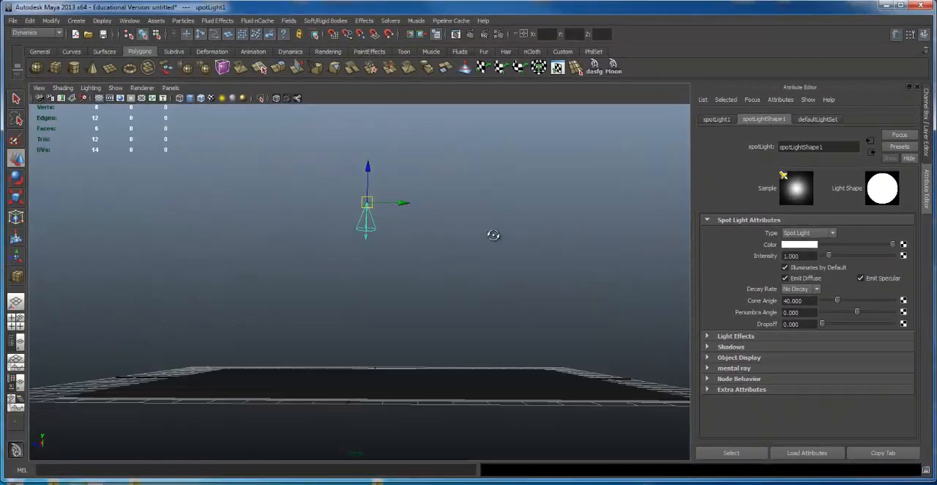
alt+drag(493, 234, 485, 259)
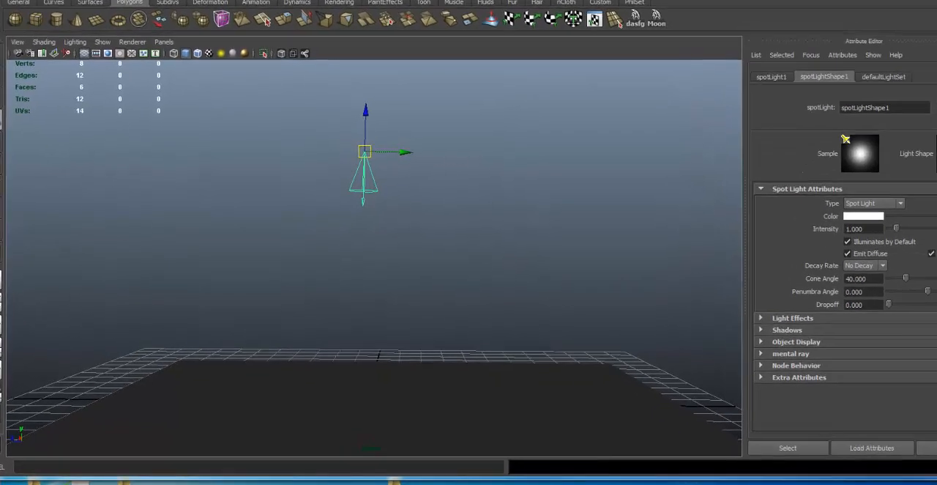
click(470, 35)
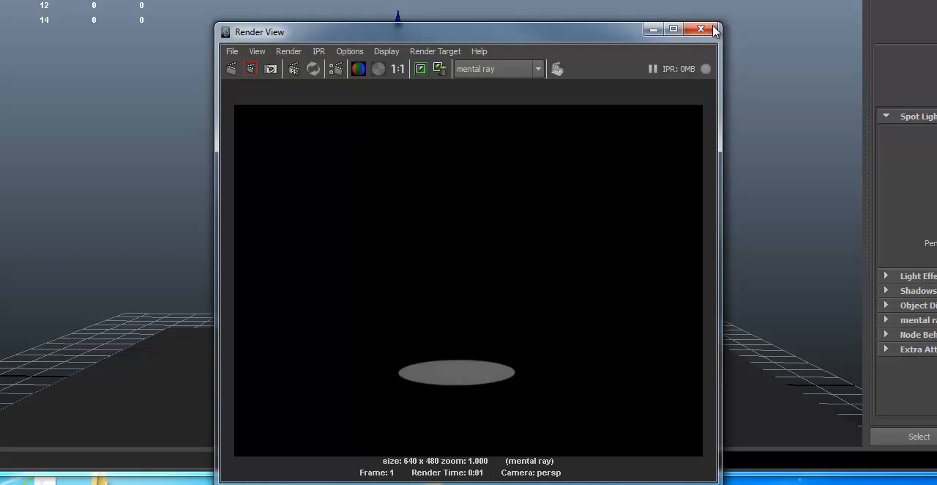
click(707, 31)
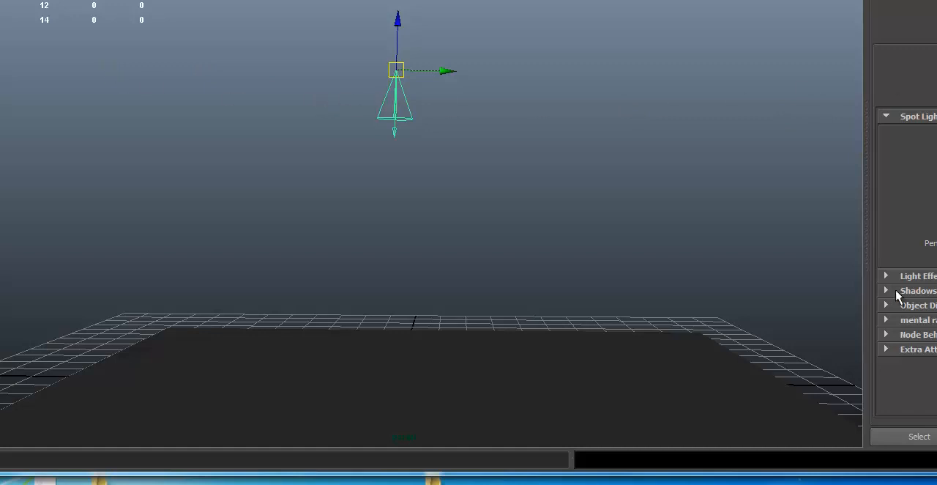
Step: Add a Light Fog node to the spot light from its Light Effects attributes
click(885, 277)
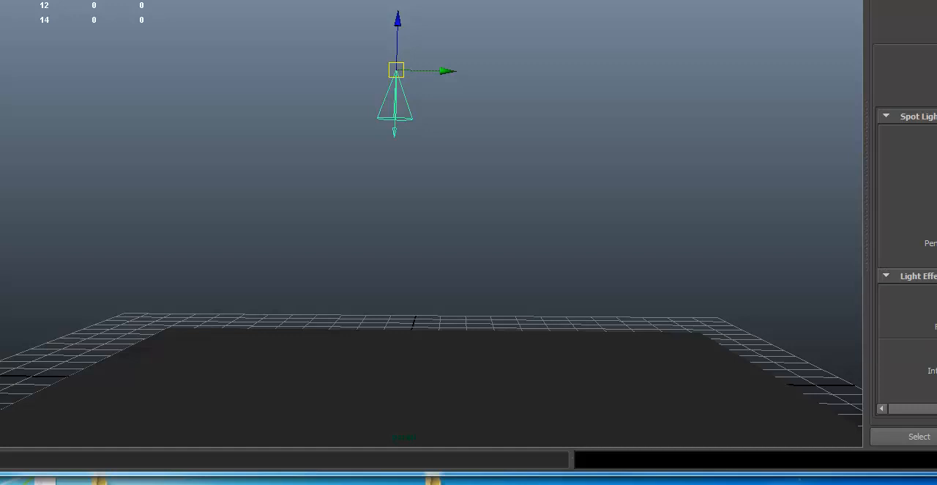
click(881, 355)
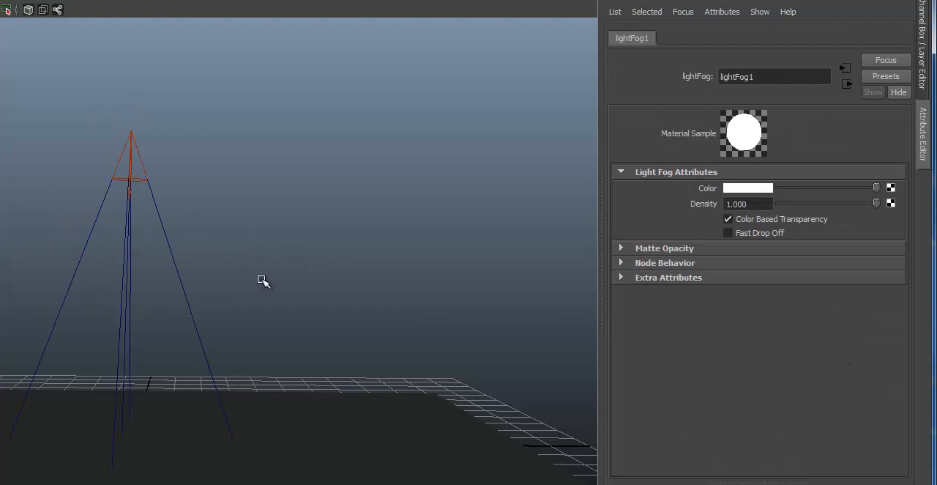
alt+drag(324, 276, 134, 186)
Step: Raise the spot light so the base of its fog cone sits at the ground plane, and deselect it
click(136, 189)
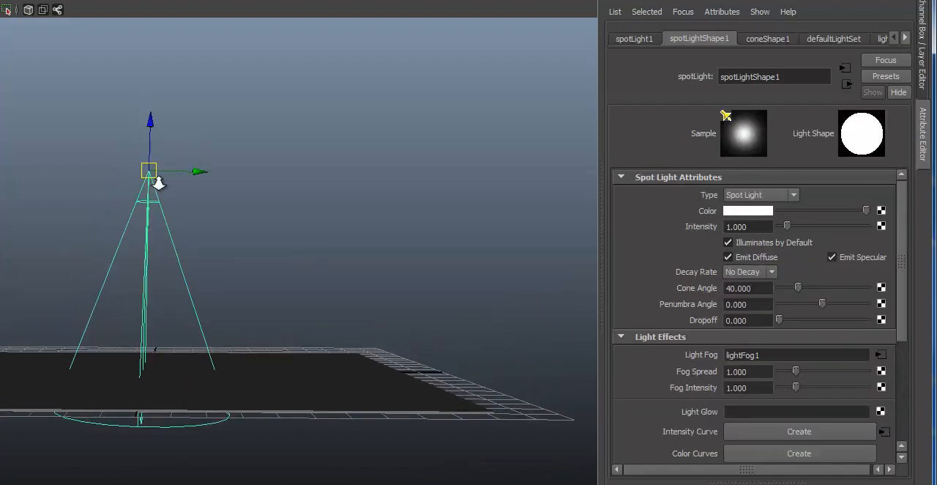
drag(150, 121, 278, 235)
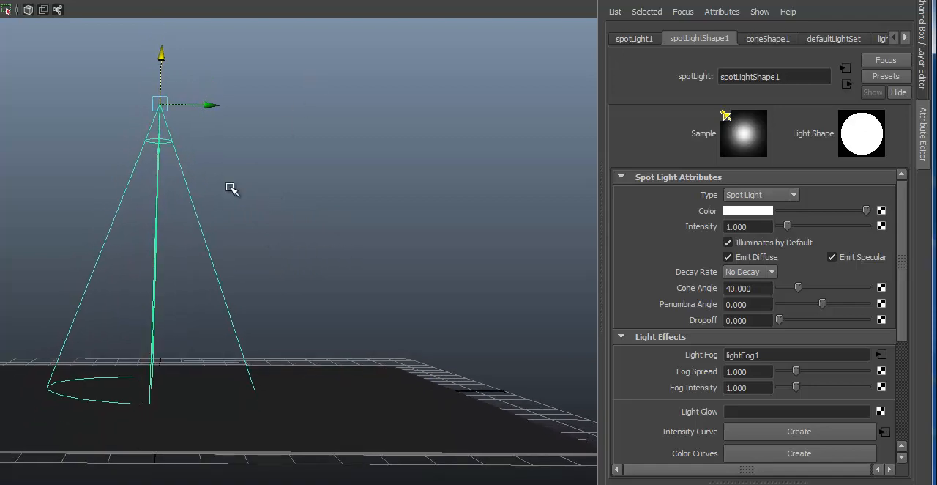
alt+drag(231, 188, 147, 351)
alt+drag(179, 231, 222, 217)
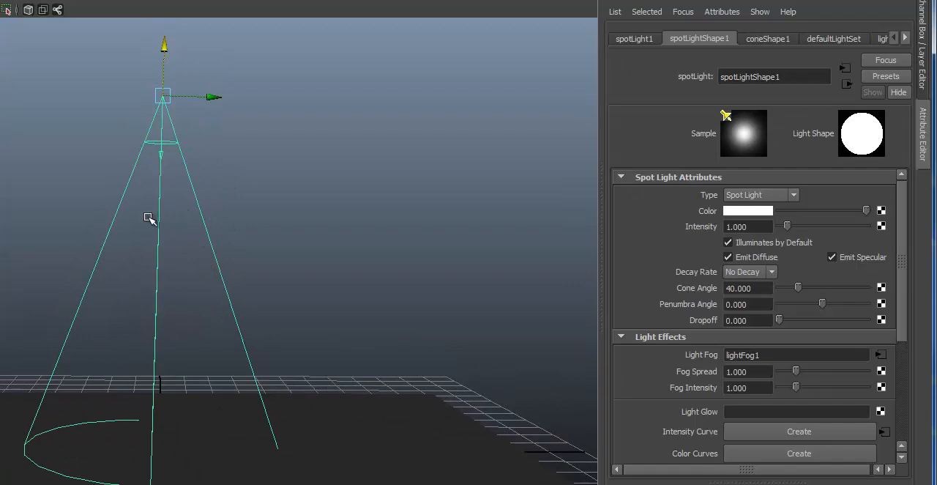
click(321, 179)
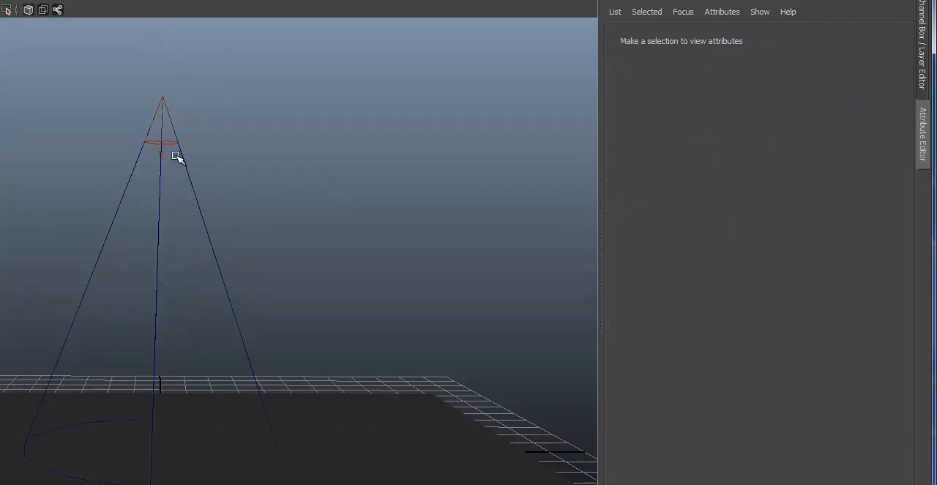
Step: Render the spot light's fog cone with mental ray from a slightly raised front view, and close the render window
alt+drag(411, 240, 376, 203)
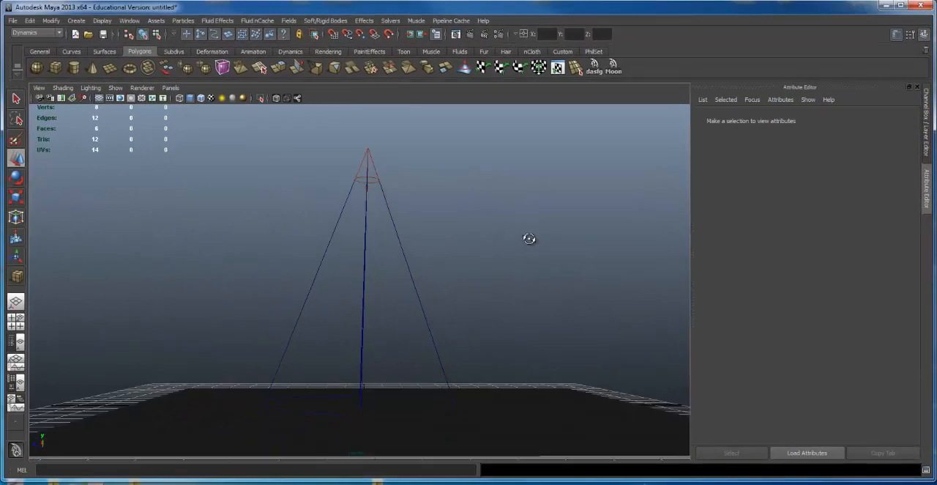
alt+drag(529, 238, 476, 190)
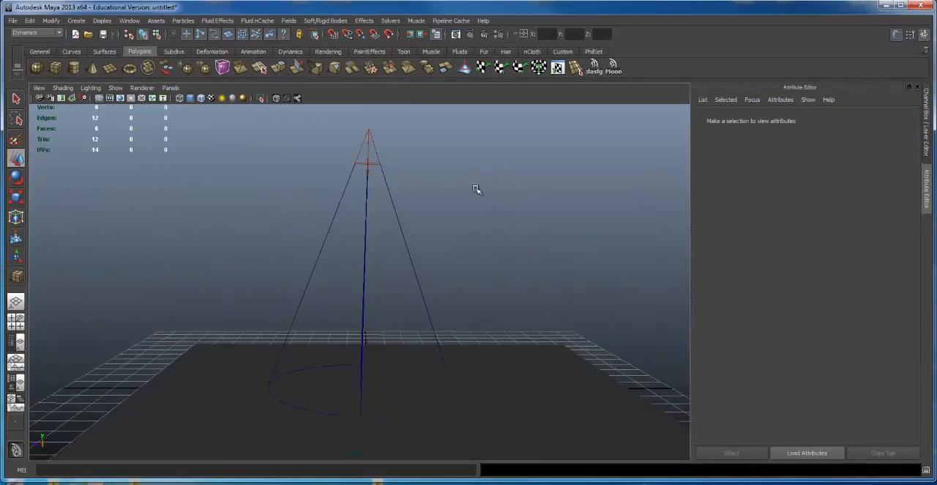
click(469, 34)
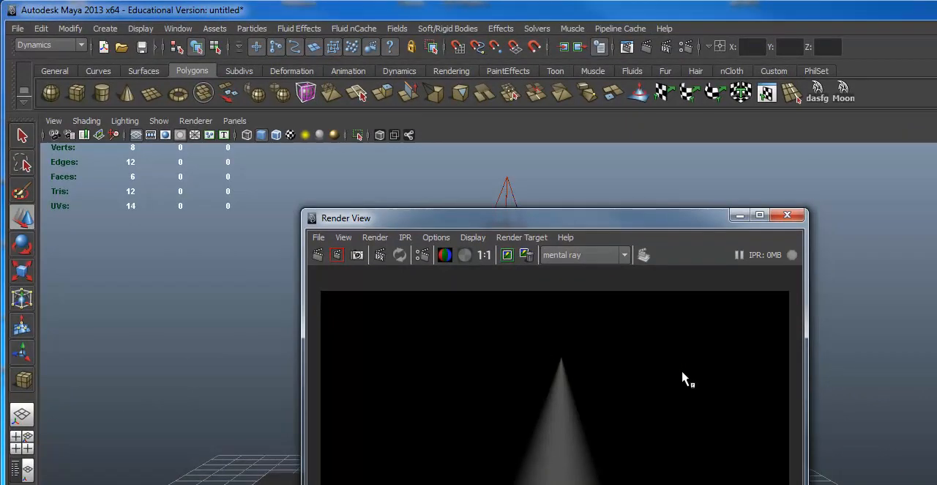
click(787, 215)
Step: Break the light links between the spot light and the ground plane with Break Light Links, and close the render window
scroll(647, 379, up, 3)
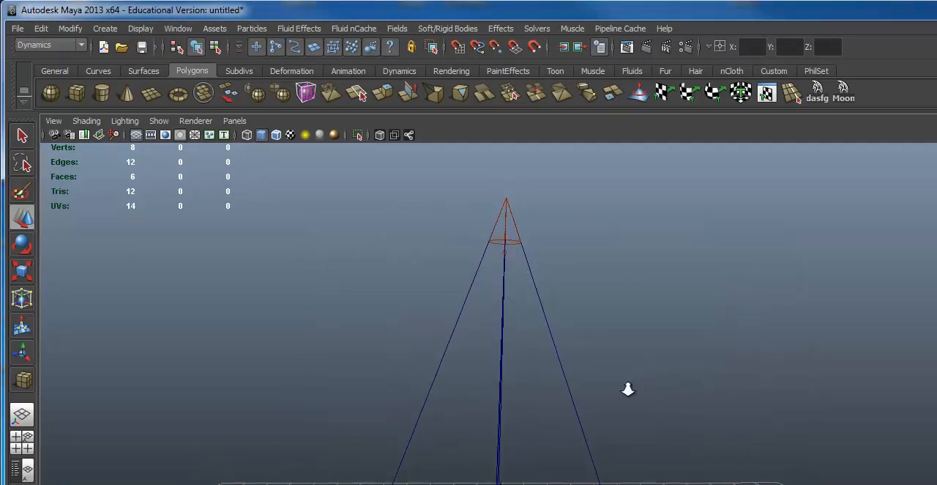
scroll(720, 320, up, 4)
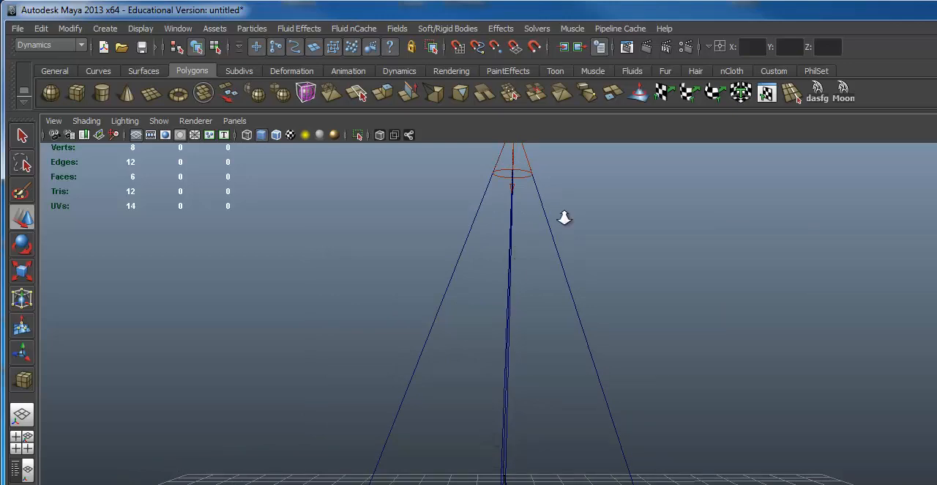
scroll(565, 218, down, 1)
click(560, 269)
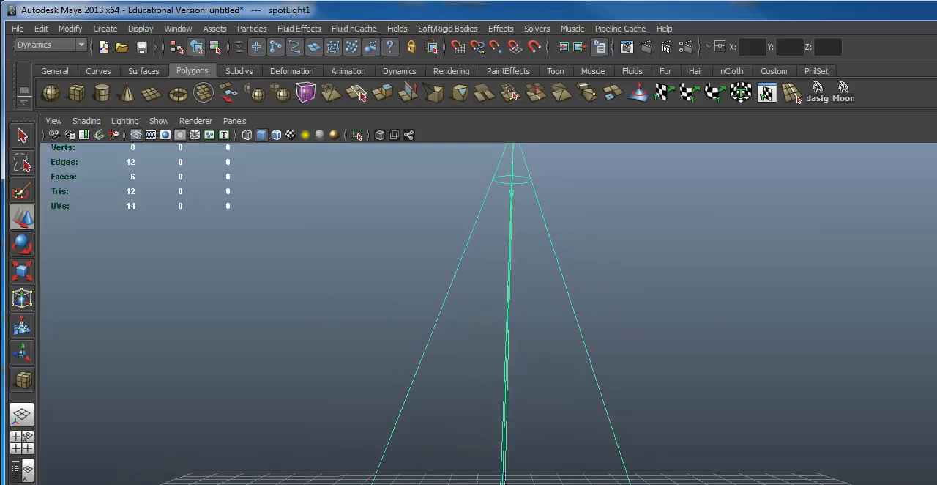
shift+click(750, 483)
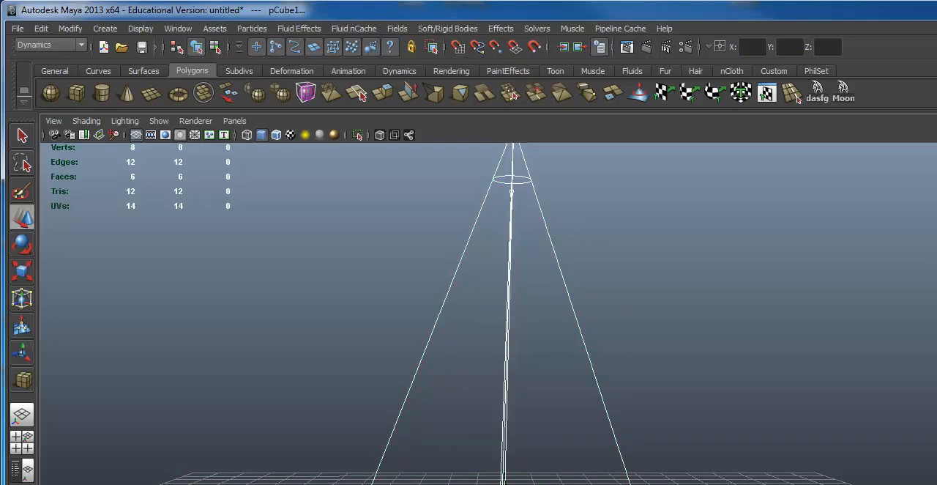
alt+right_drag(735, 403, 659, 396)
alt+middle_drag(659, 396, 651, 418)
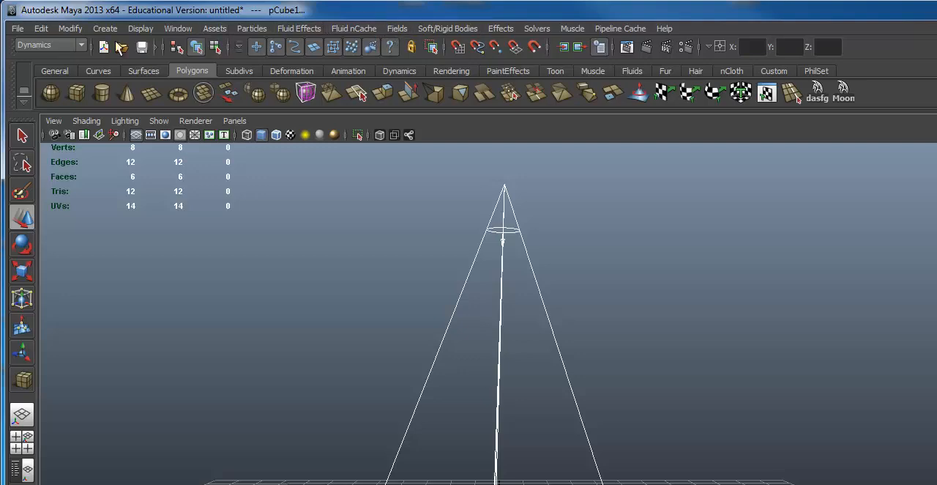
click(50, 45)
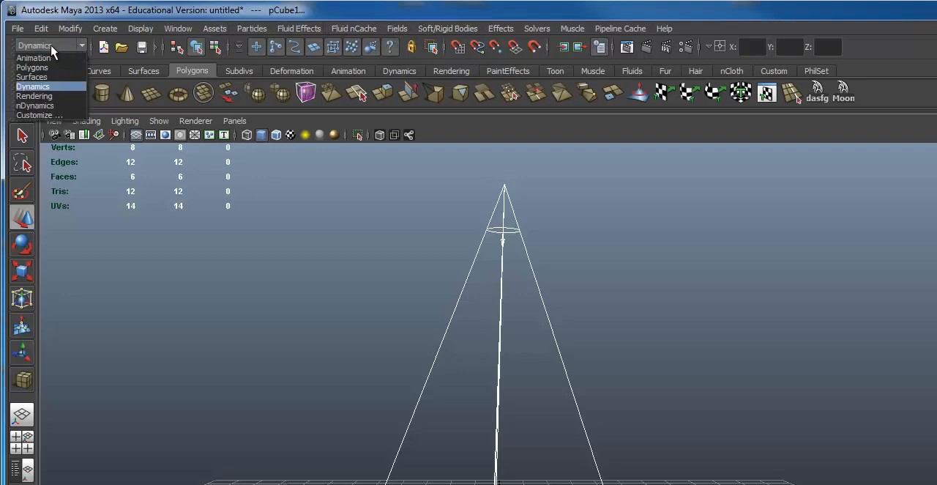
click(46, 98)
click(275, 31)
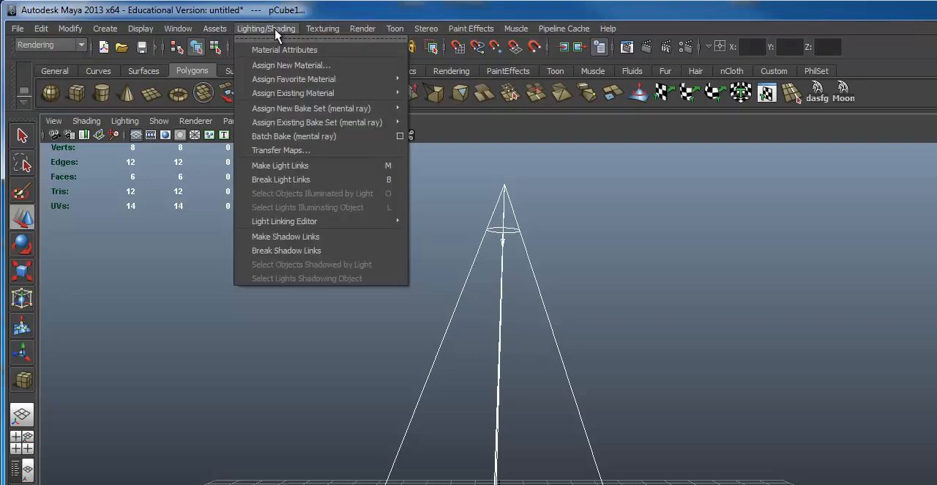
click(298, 185)
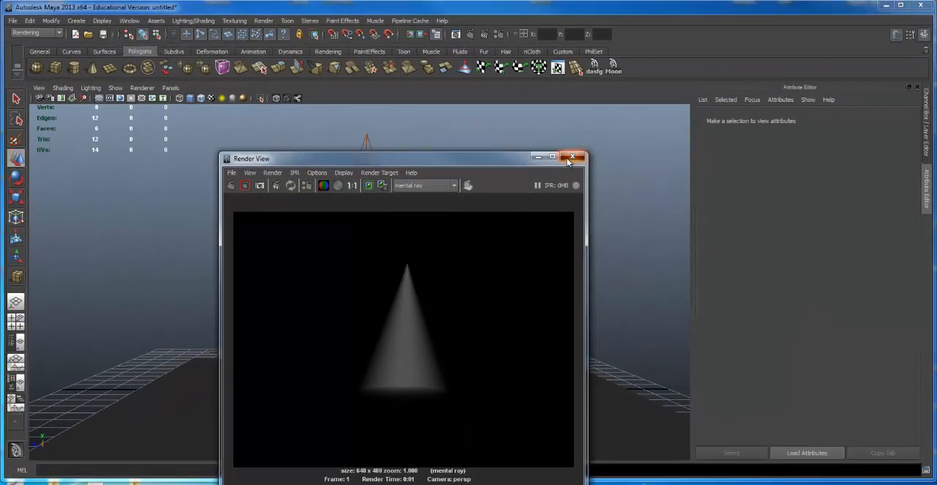
click(700, 29)
Step: Select the ground plane together with the spot light and link them again with Make Light Links
alt+drag(410, 335, 454, 341)
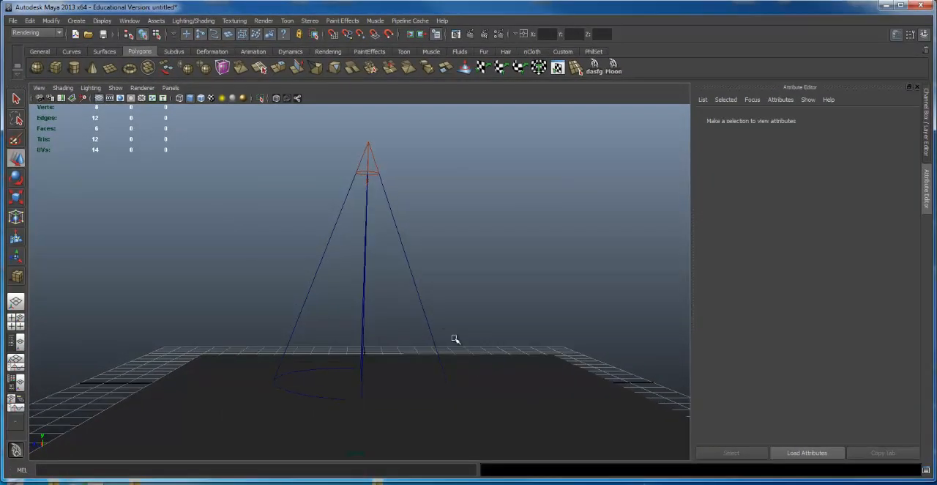
click(481, 350)
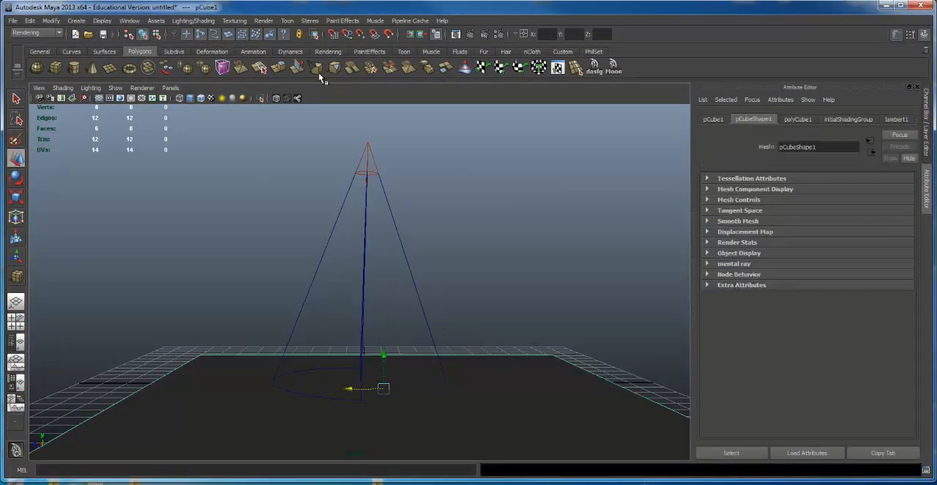
click(369, 152)
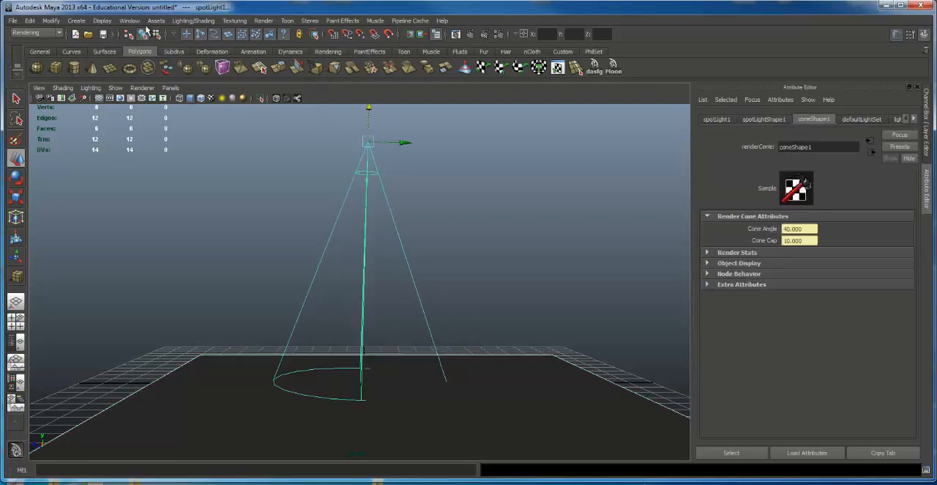
click(188, 21)
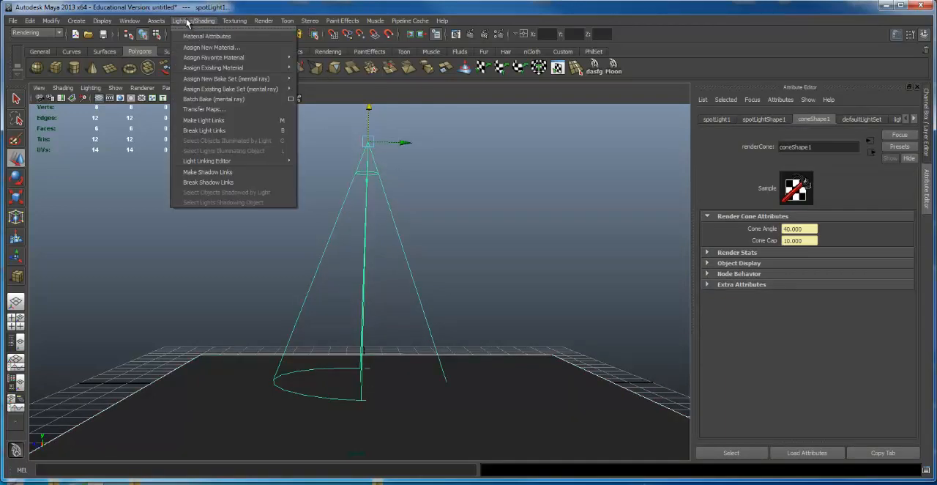
click(230, 121)
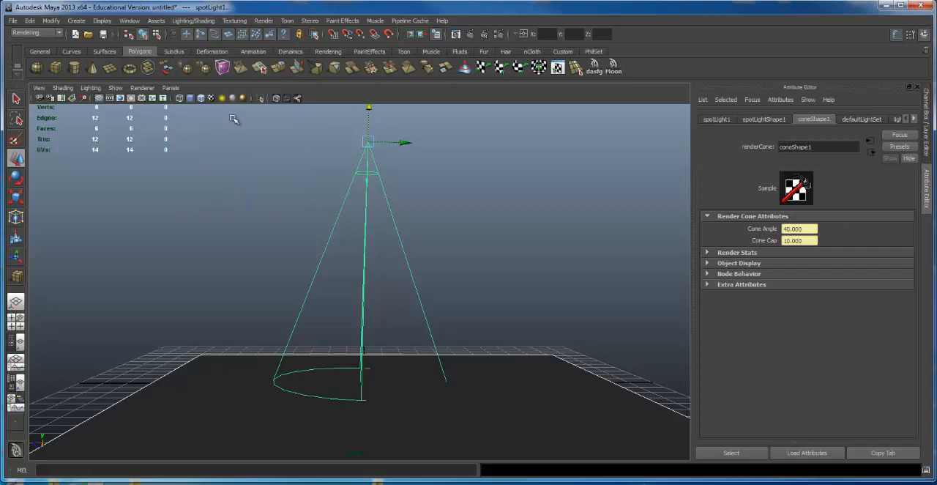
Step: Deselect everything, render the relinked spot light and ground plane with mental ray, and close the render window
click(496, 245)
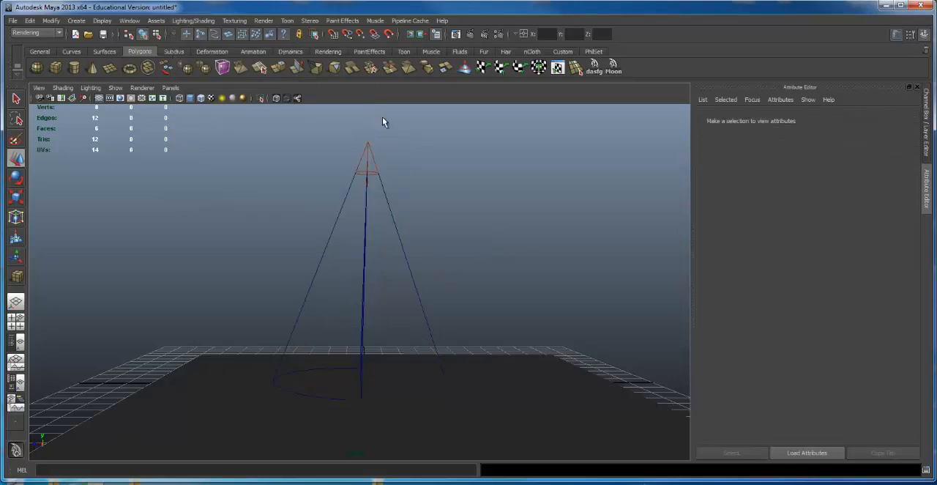
click(469, 35)
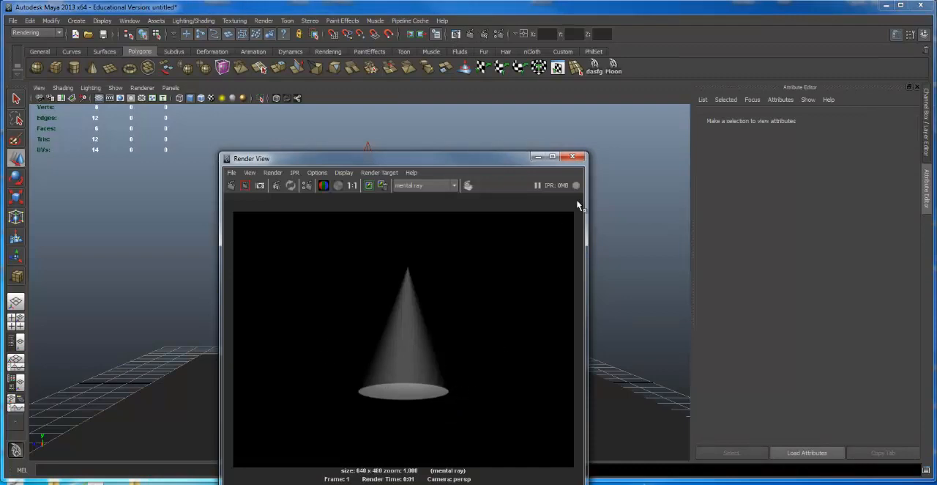
click(572, 156)
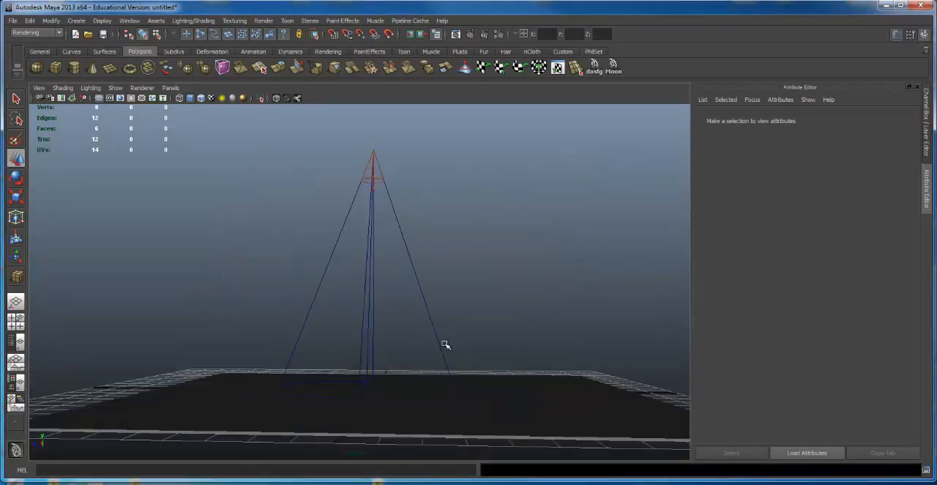
Step: Set the spot light's Decay Rate to Linear in its shape attributes and test-render the fog cone with mental ray
alt+drag(446, 344, 376, 193)
click(365, 205)
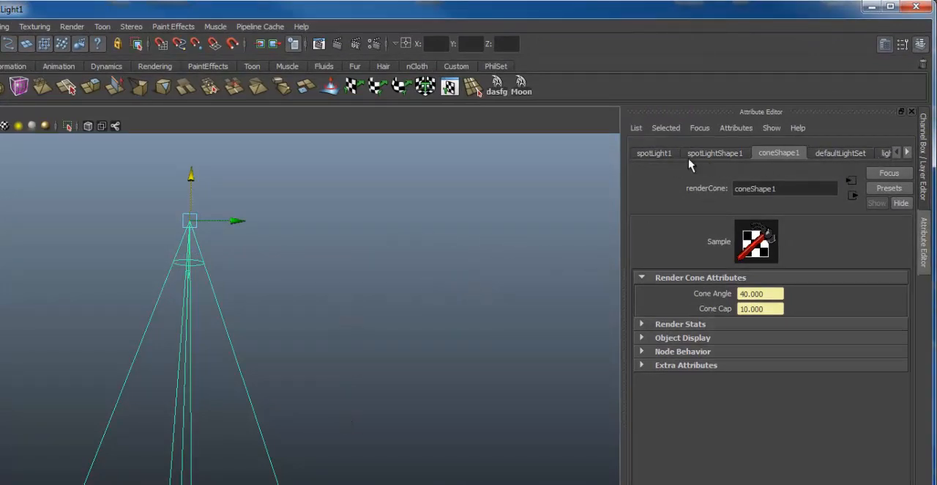
click(656, 154)
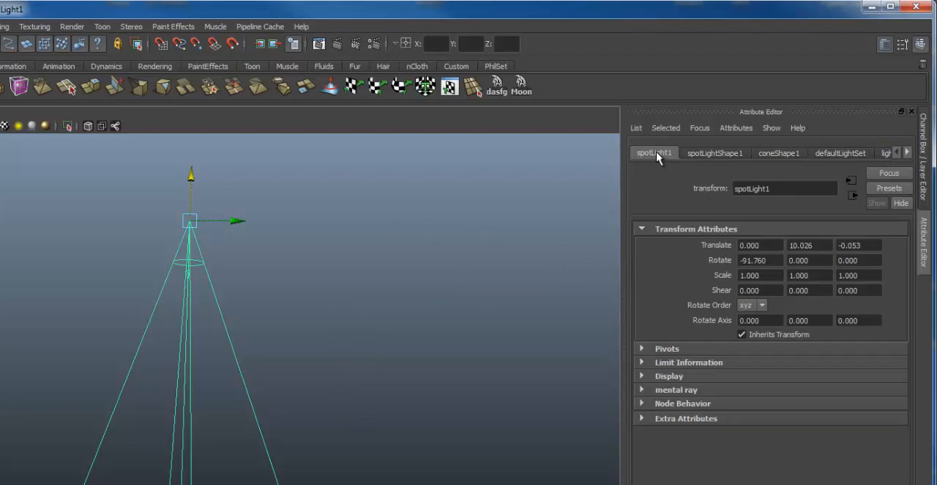
click(716, 154)
click(772, 151)
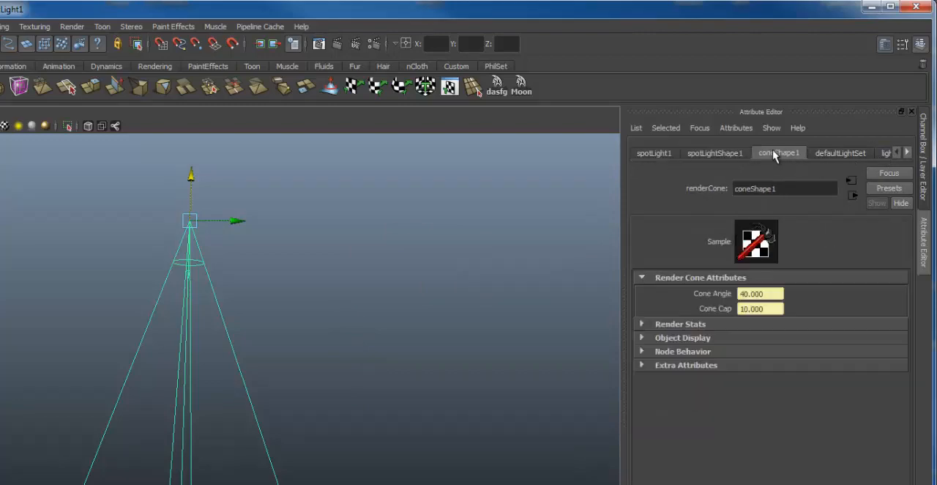
click(720, 152)
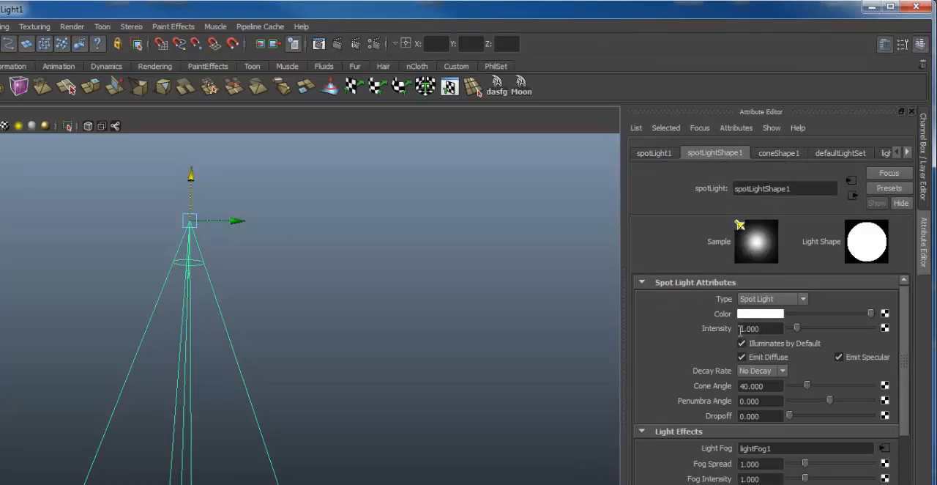
click(780, 372)
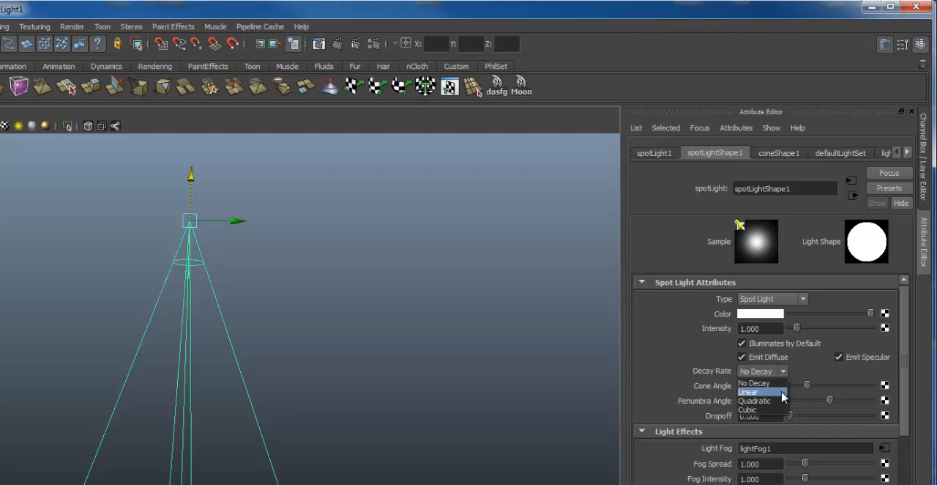
click(776, 393)
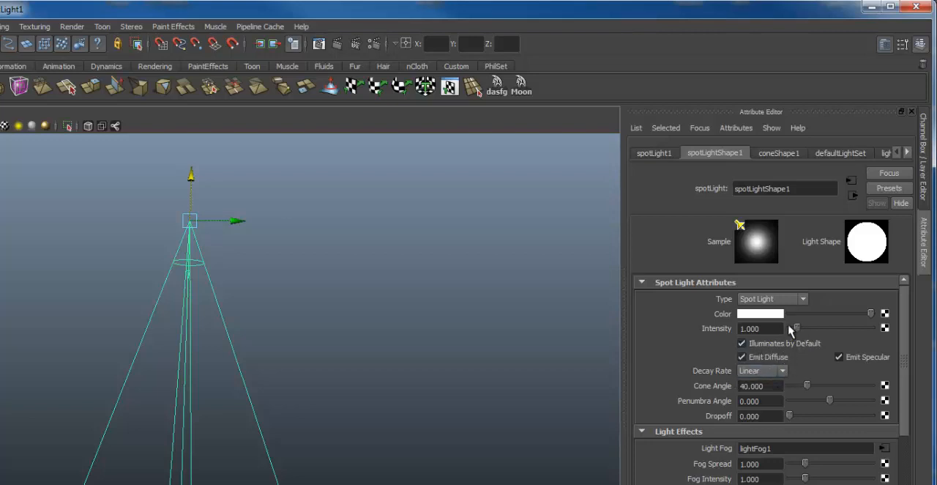
click(335, 45)
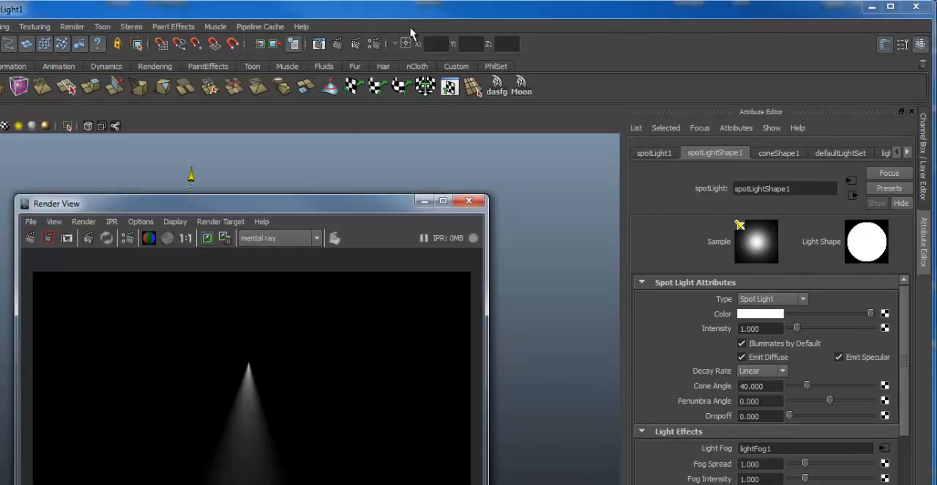
click(469, 201)
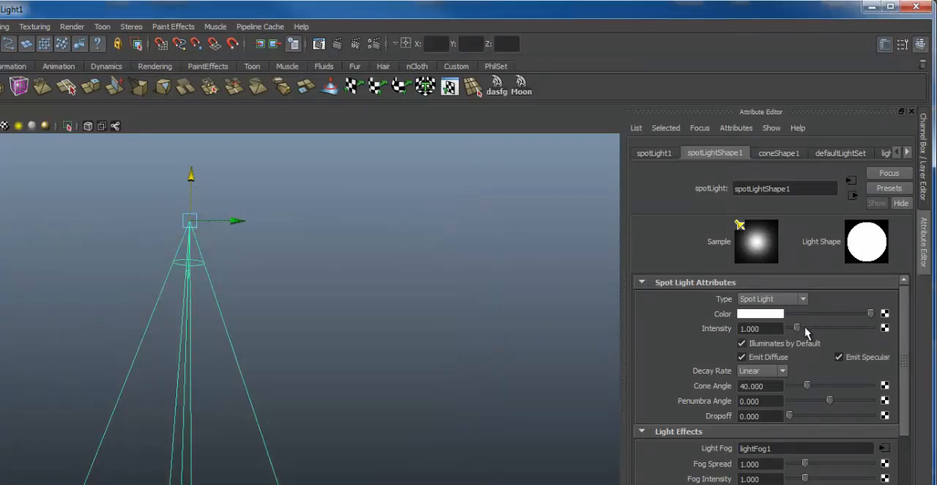
Step: Set the spot light's Intensity to 2.500 and turn off Emit Specular
drag(797, 328, 812, 331)
click(839, 356)
alt+drag(422, 362, 443, 316)
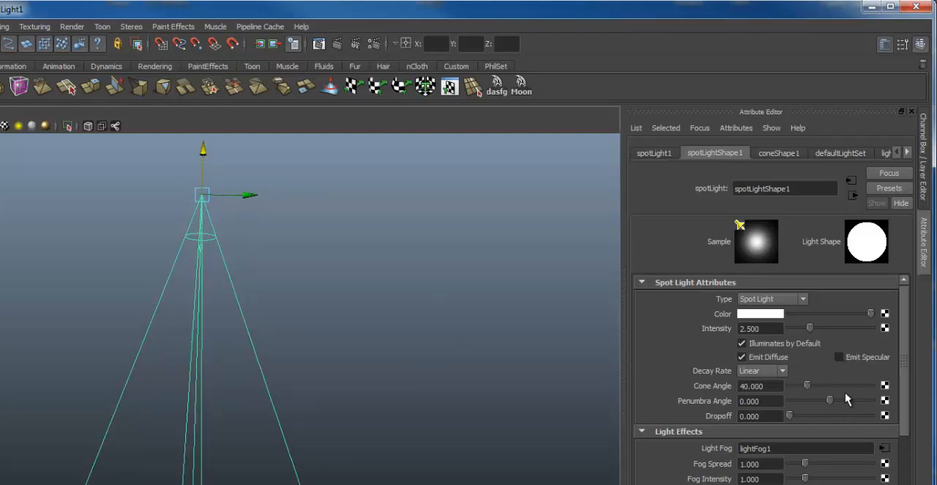
Step: Widen the spot light's Cone Angle to 82.500 and test-render the fog cone with mental ray
drag(808, 386, 826, 399)
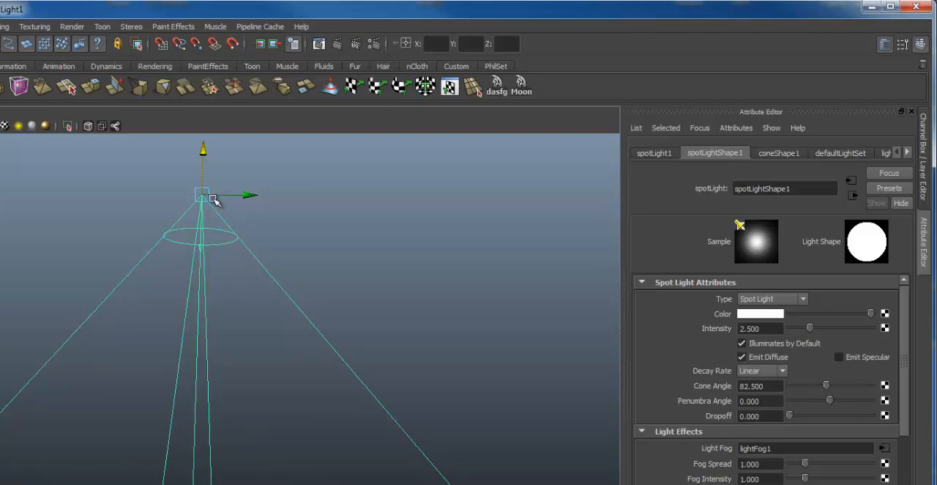
alt+right_drag(362, 295, 368, 262)
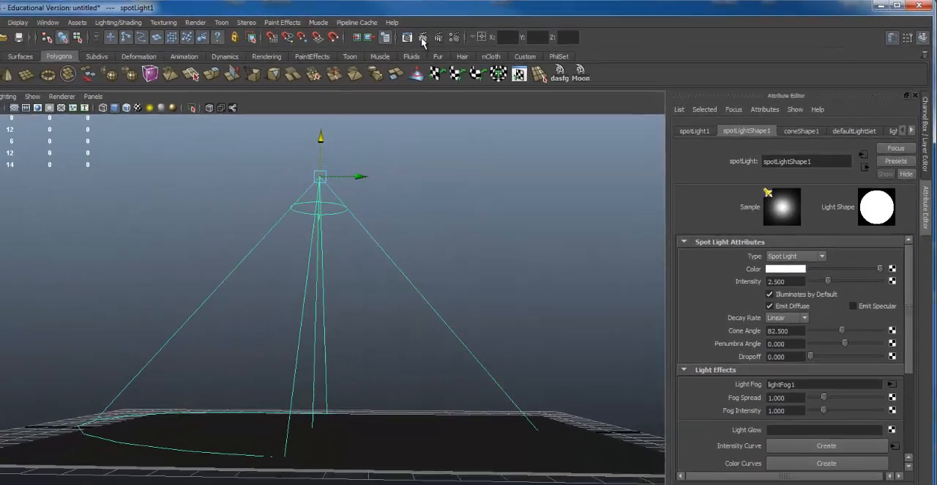
click(356, 43)
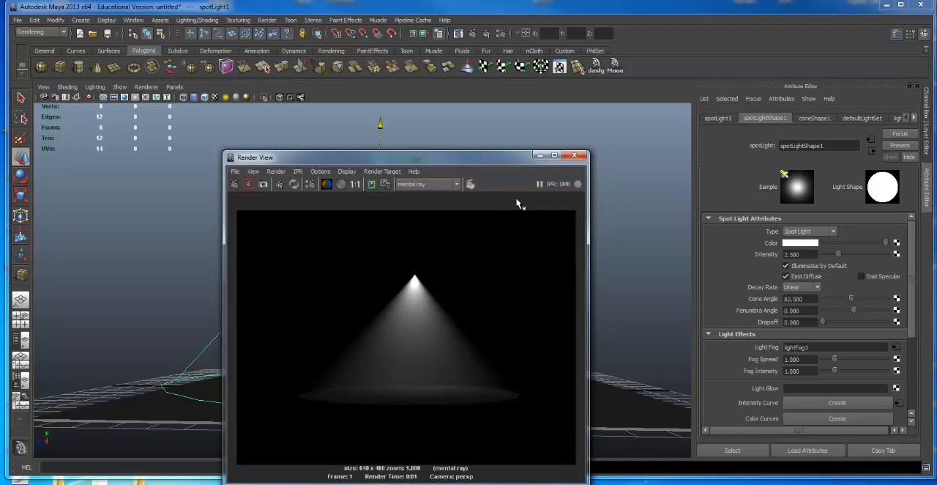
click(575, 155)
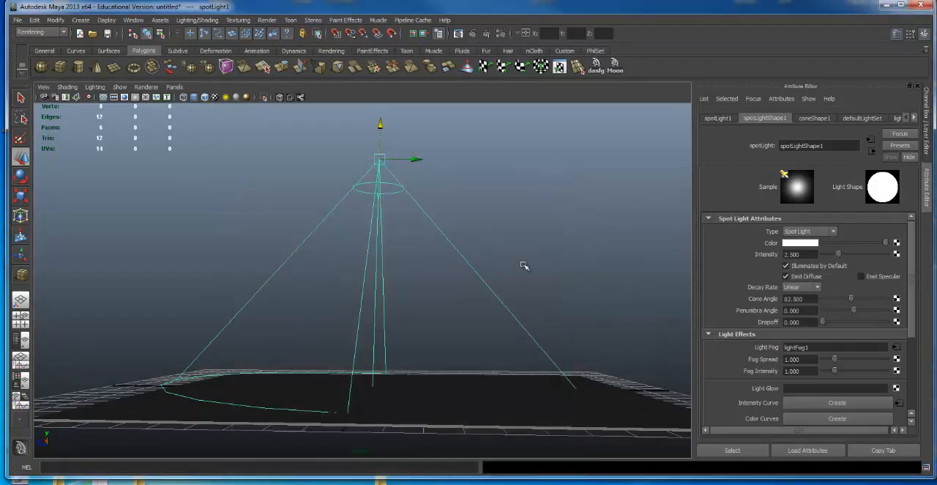
Step: Scale the spot light down uniformly so its whole cone is much smaller and clear of the ground plane
mouse_move(521, 233)
alt+mouse_down()
mouse_move(523, 243)
mouse_move(523, 222)
alt+mouse_up()
alt+right_drag(523, 223, 549, 222)
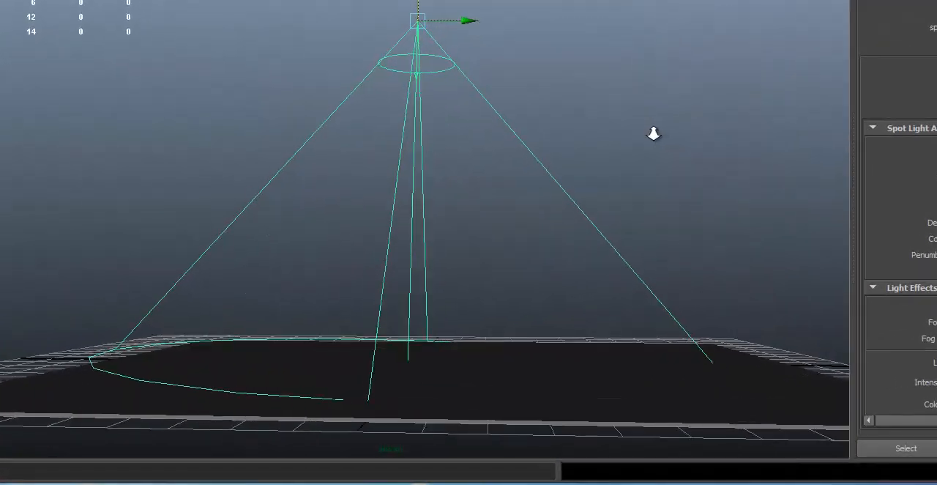
alt+right_drag(654, 133, 619, 170)
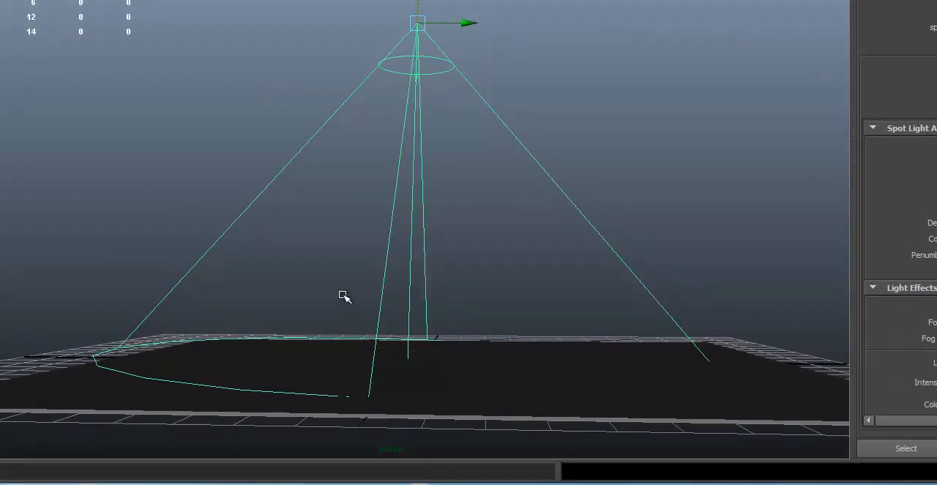
alt+drag(412, 222, 479, 213)
key(r)
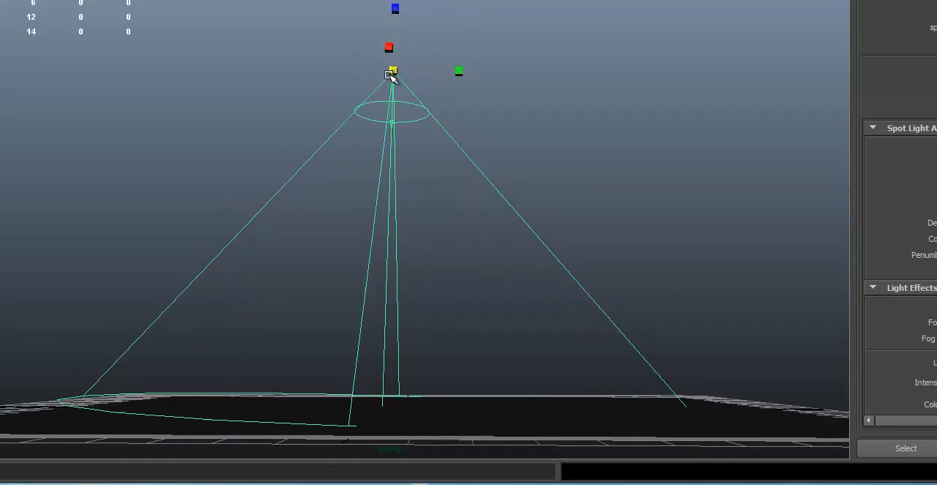
mouse_move(391, 74)
mouse_down()
mouse_move(262, 94)
mouse_move(69, 98)
mouse_move(88, 107)
mouse_move(352, 109)
mouse_move(223, 123)
mouse_up()
alt+right_drag(734, 148, 502, 136)
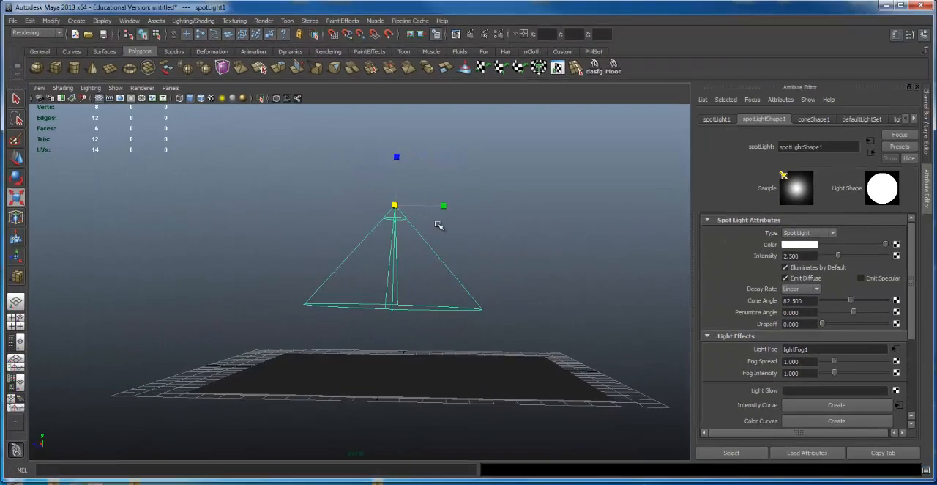
Step: Lower the spot light until the base of its cone rests at the ground plane
key(w)
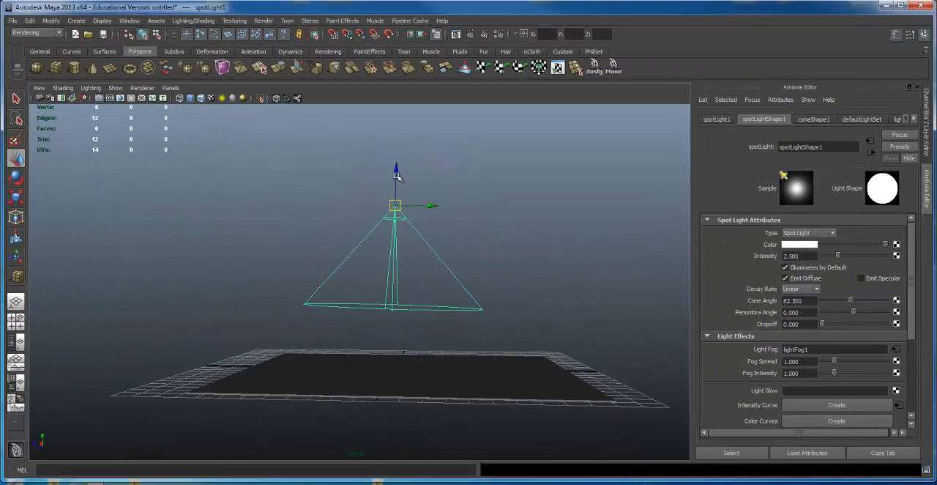
click(396, 189)
key(ctrl+z)
drag(397, 172, 387, 226)
Step: Rotate the spot light slightly so its cone is level with the ground plane
key(e)
drag(440, 242, 440, 246)
alt+right_drag(379, 327, 557, 214)
alt+middle_drag(558, 215, 554, 199)
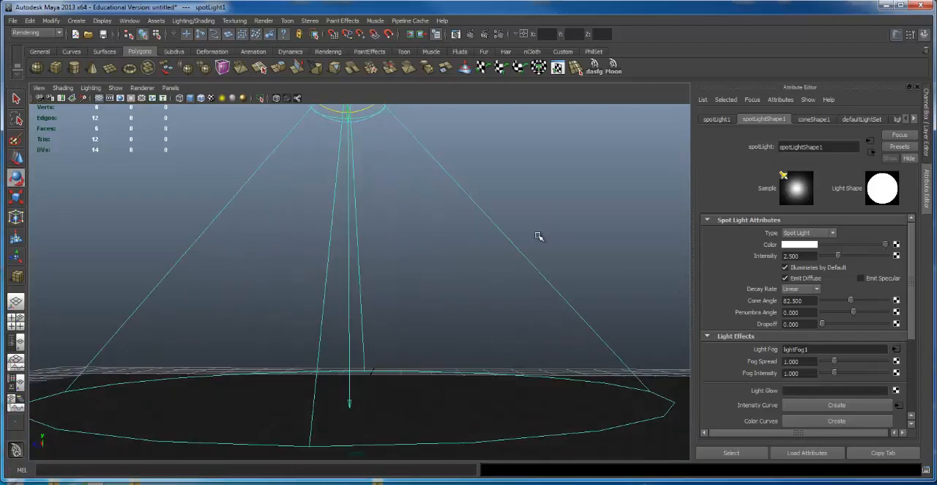
Step: Raise the spot light's Fog Intensity to about 3, test-rendering the fog cone before and after, and keep the brighter image
click(470, 36)
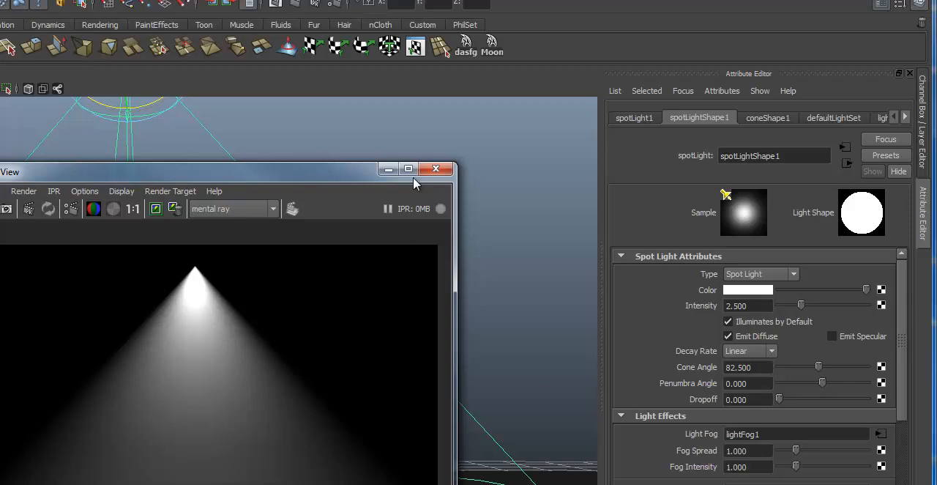
click(436, 169)
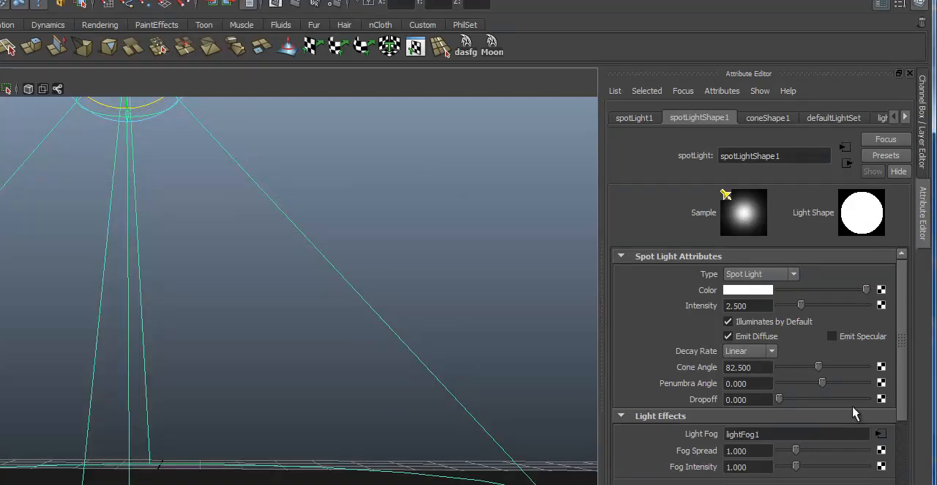
drag(901, 388, 908, 422)
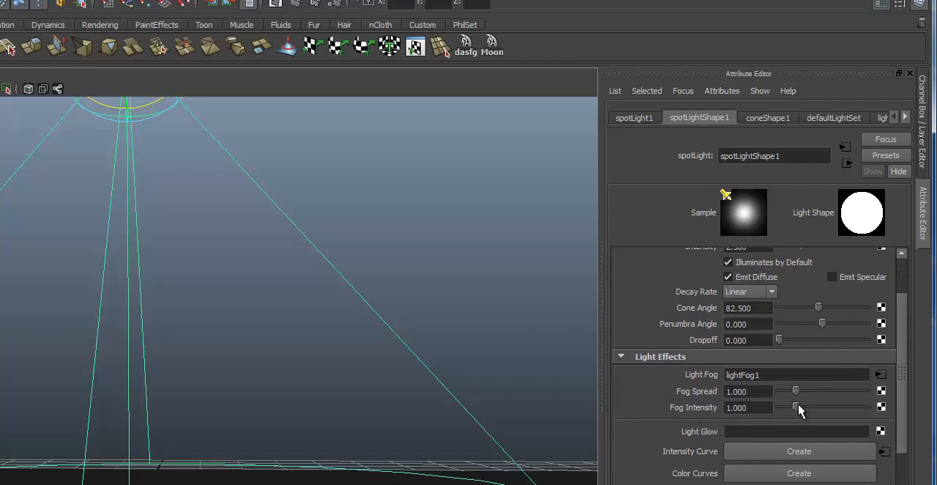
drag(797, 408, 835, 410)
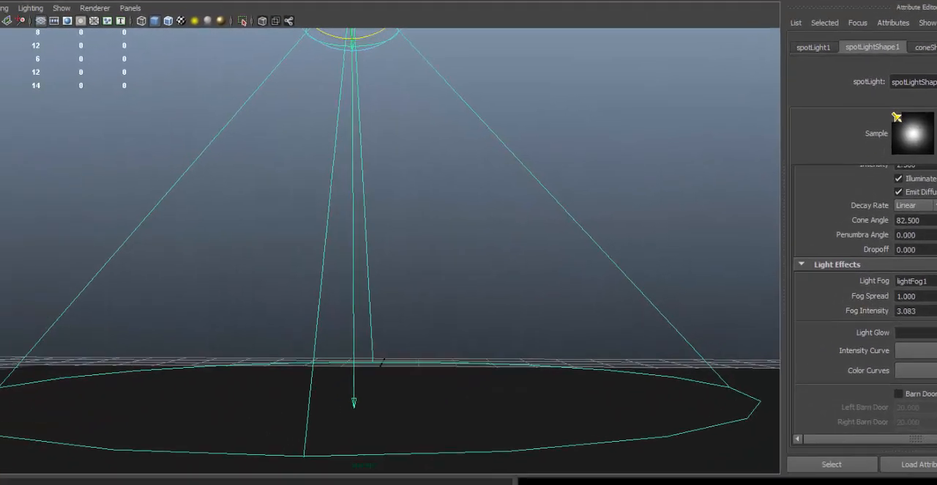
click(392, 2)
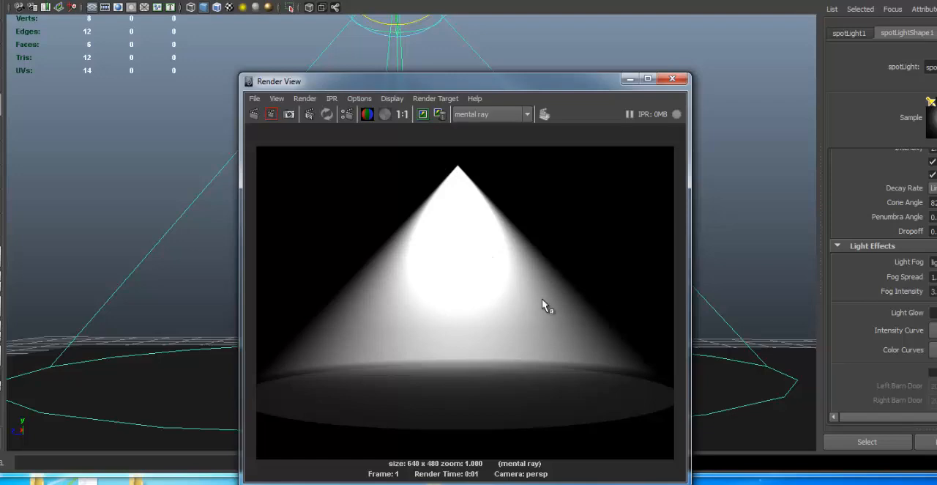
drag(358, 86, 363, 14)
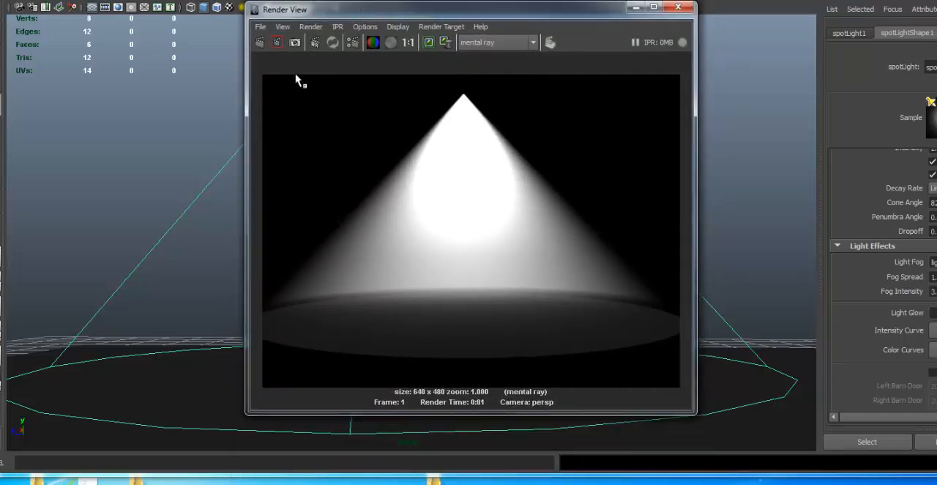
click(428, 43)
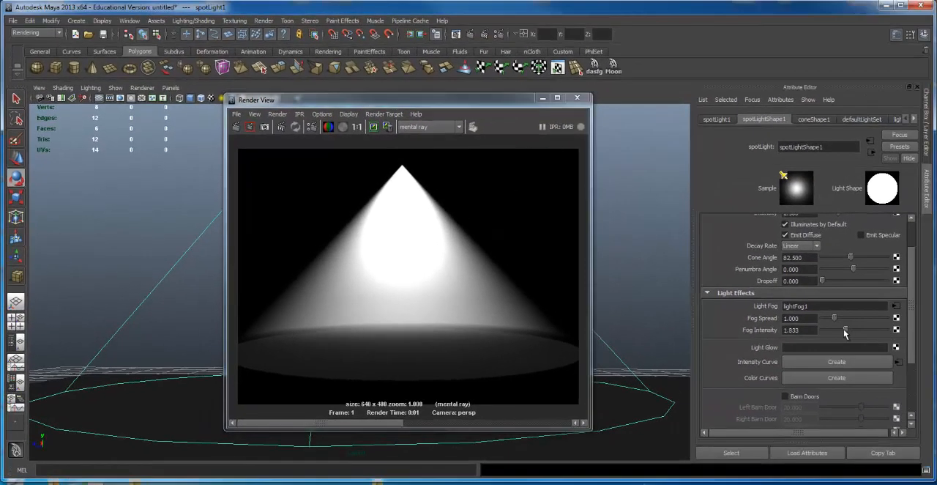
Step: Set the spot light's Fog Intensity to 1, re-render the fog cone, keep the image and compare the stored renders
drag(845, 330, 833, 333)
double_click(800, 329)
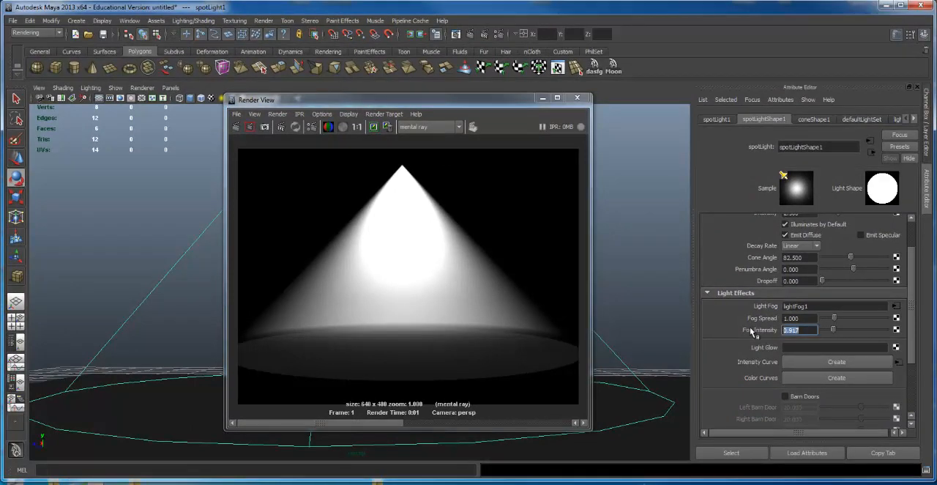
text(1)
click(236, 127)
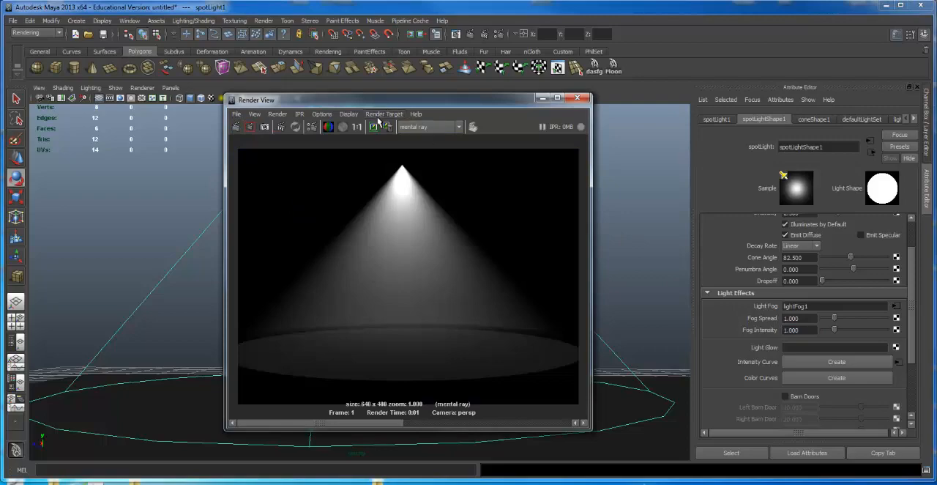
click(373, 127)
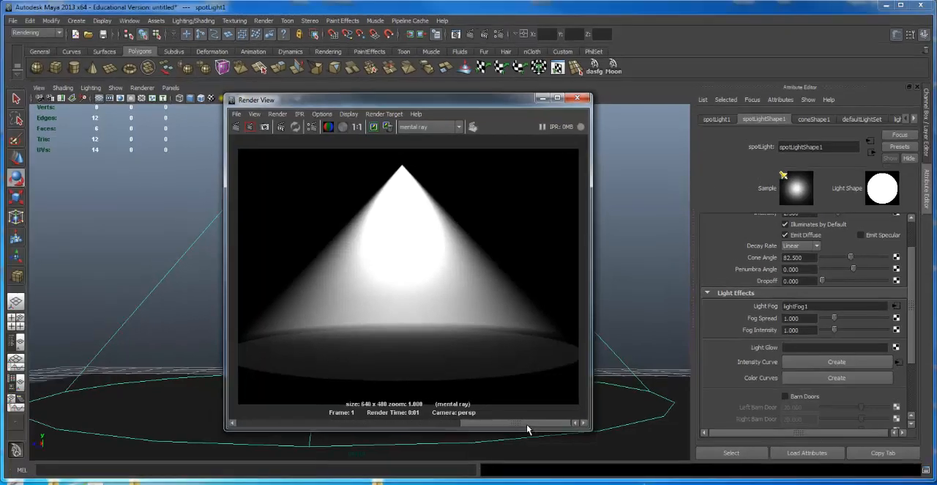
drag(371, 405, 178, 405)
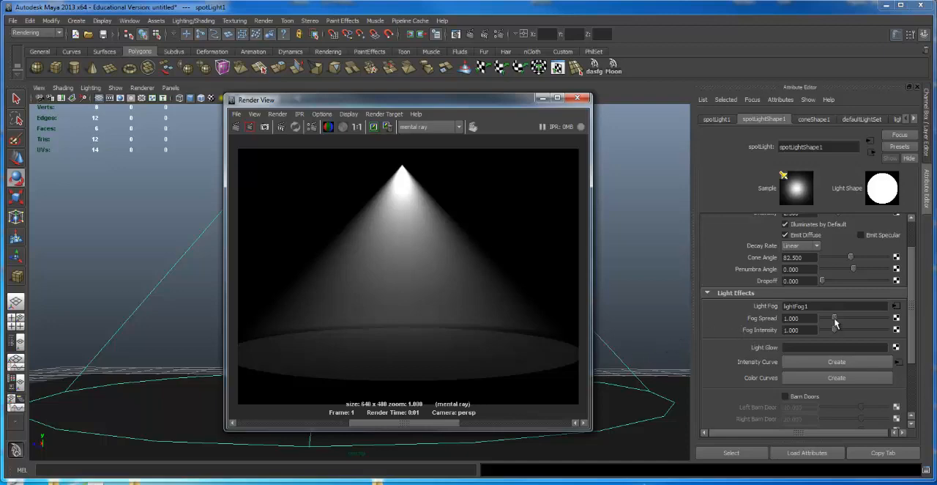
Step: Lower the spot light's Fog Spread to 0.542 and re-render the fog cone, and set the light's Intensity to 2
drag(833, 321, 829, 320)
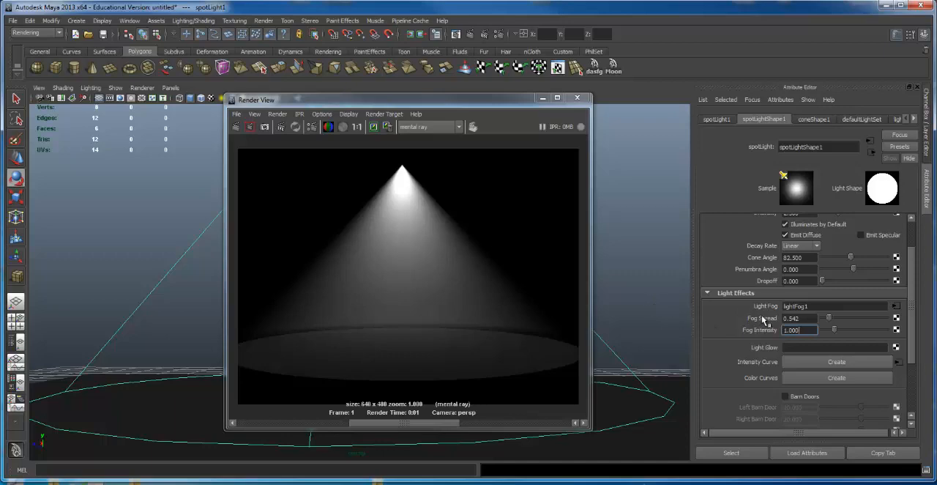
click(470, 34)
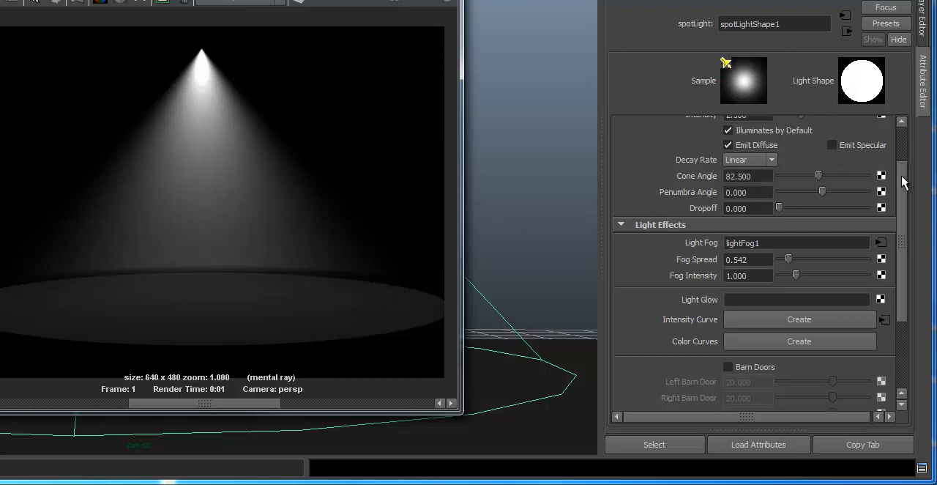
scroll(901, 178, up, 2)
click(755, 174)
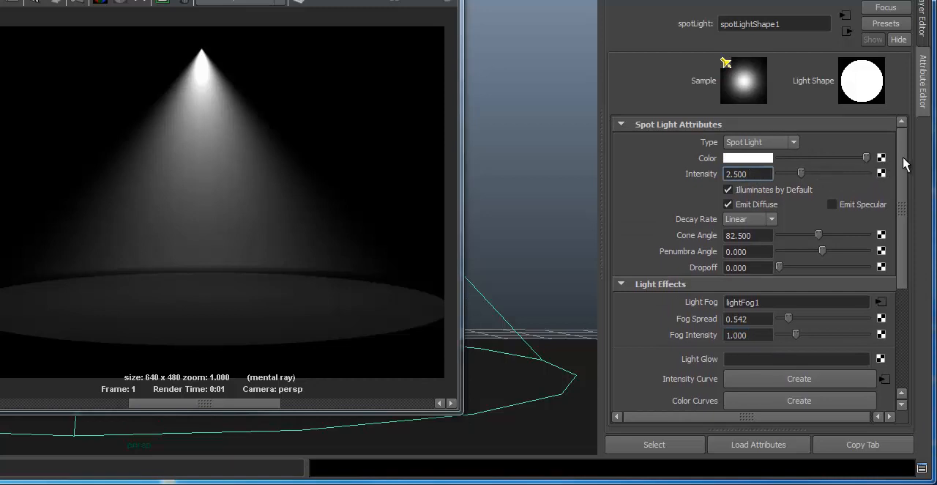
scroll(905, 162, down, 1)
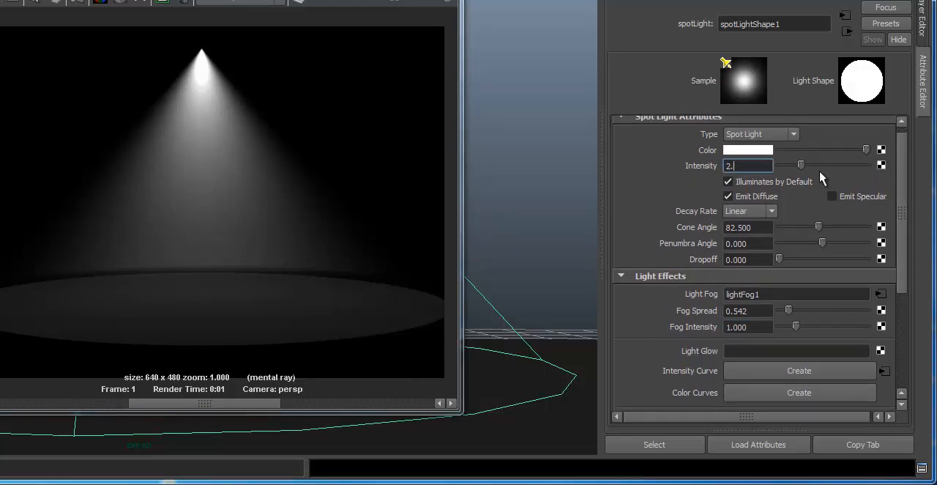
key(Return)
Step: Go back through the stored renders and remove the old images from the Render View
drag(193, 403, 299, 403)
click(184, 5)
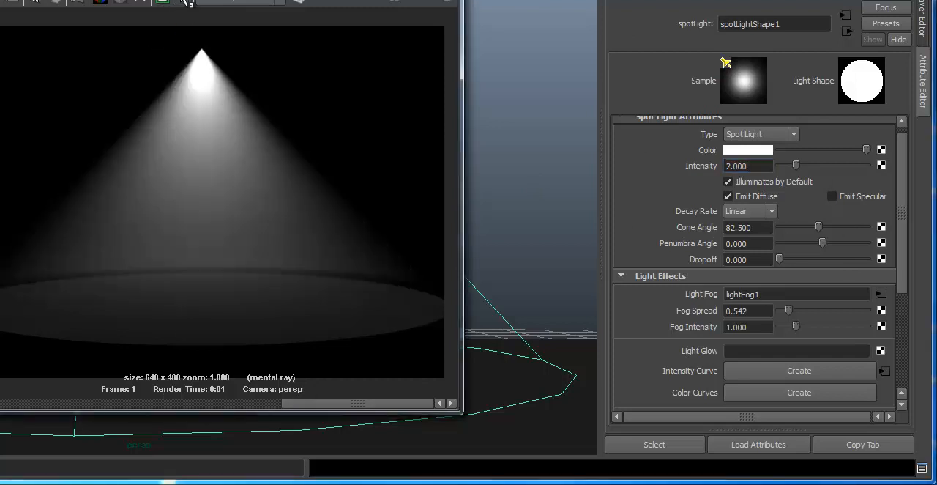
click(183, 3)
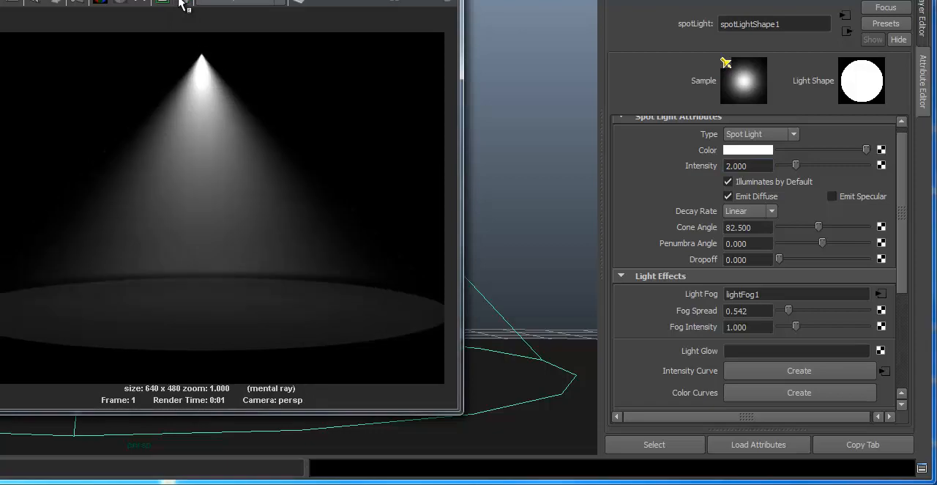
click(183, 4)
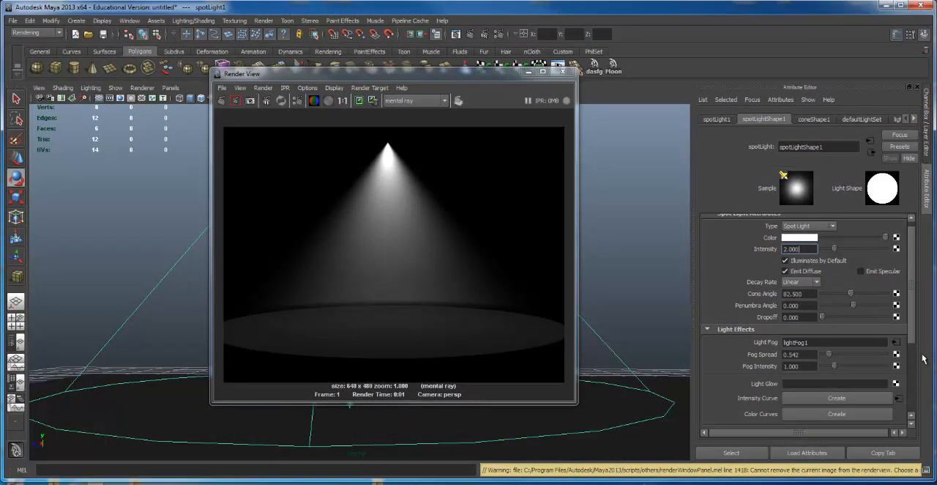
Step: Keep the current render for comparison, lower the spot light's Fog Spread to 0.292 and re-render the fog cone
drag(913, 329, 916, 422)
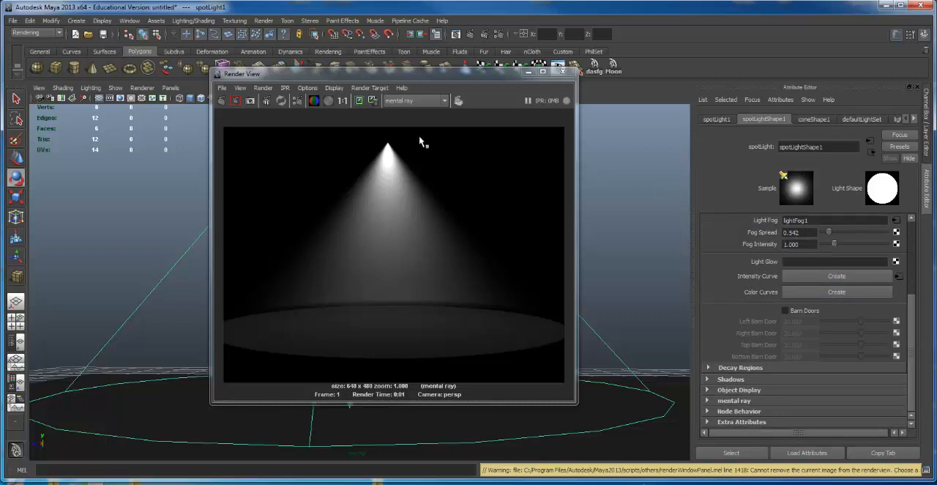
click(359, 101)
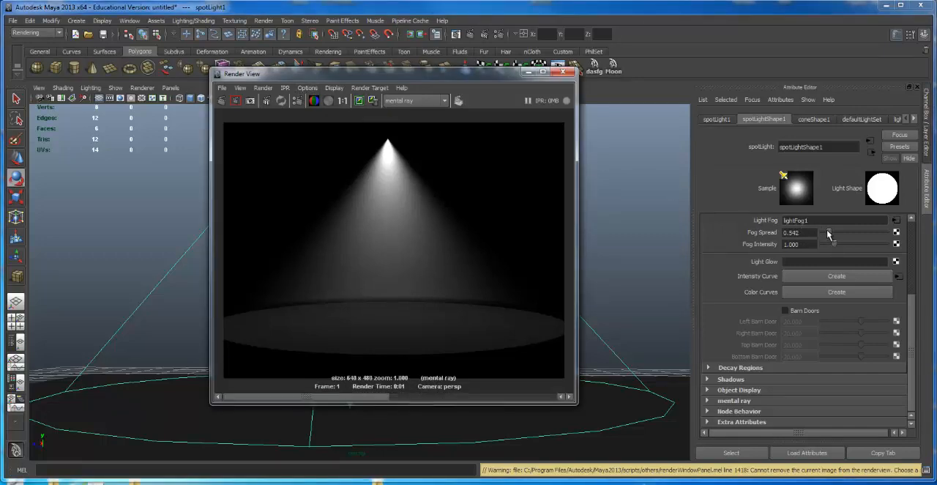
drag(829, 232, 826, 233)
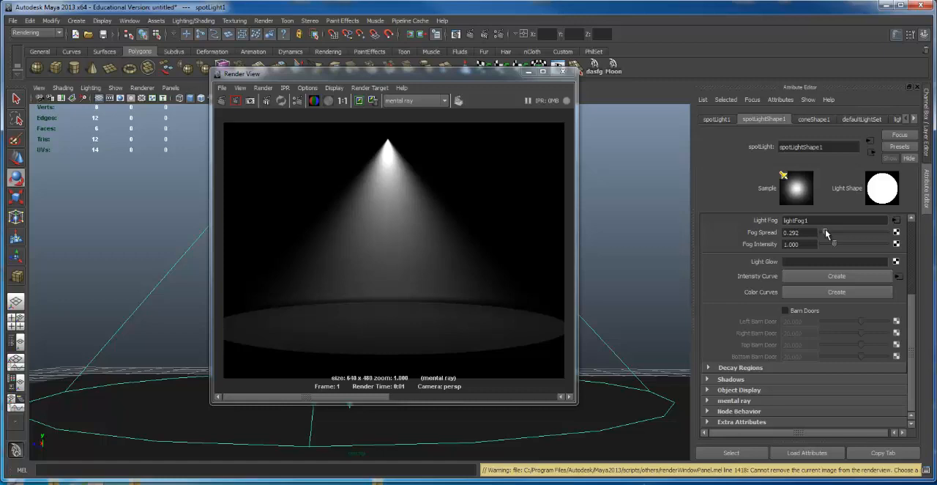
click(360, 102)
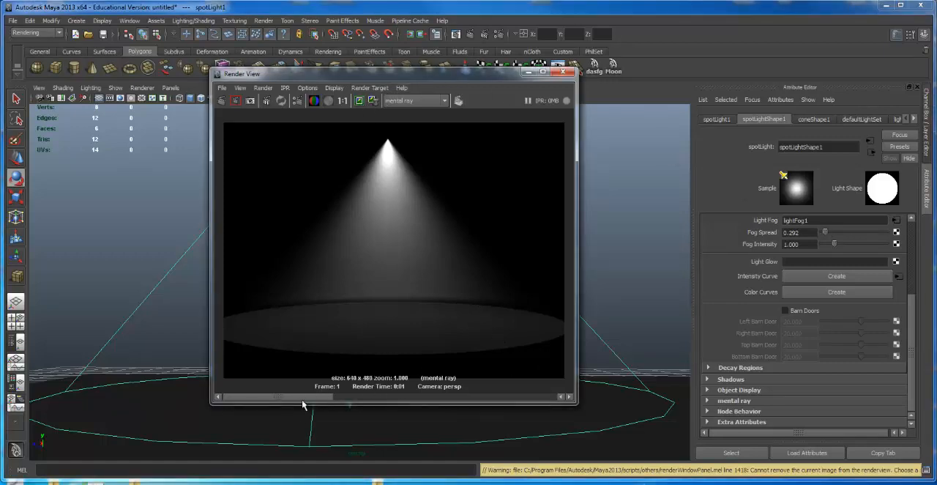
drag(315, 398, 450, 397)
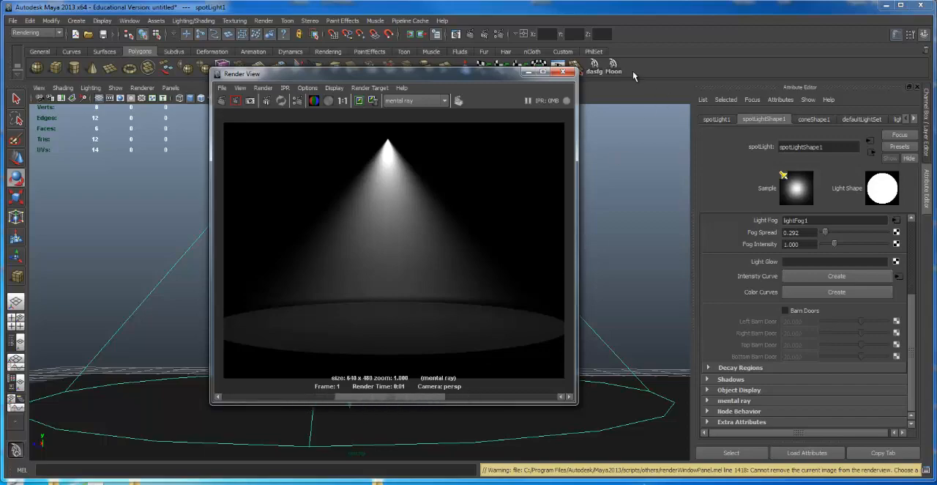
click(562, 71)
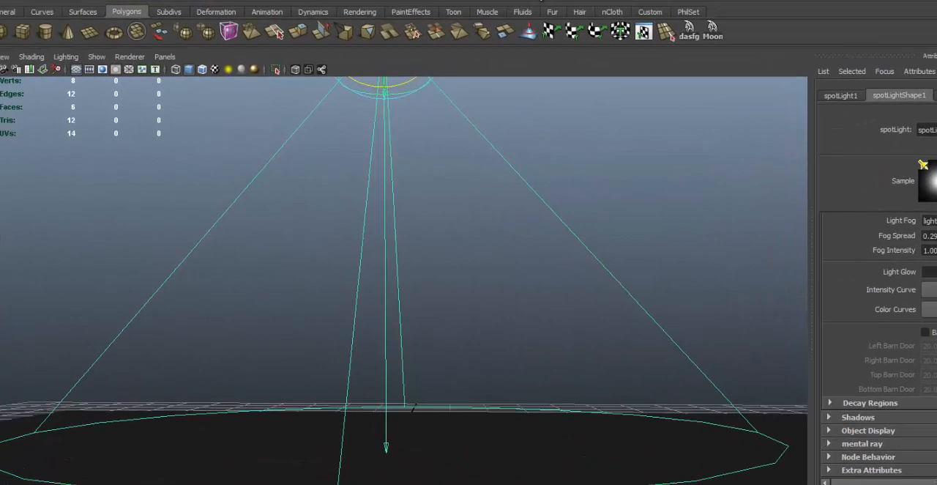
click(540, 0)
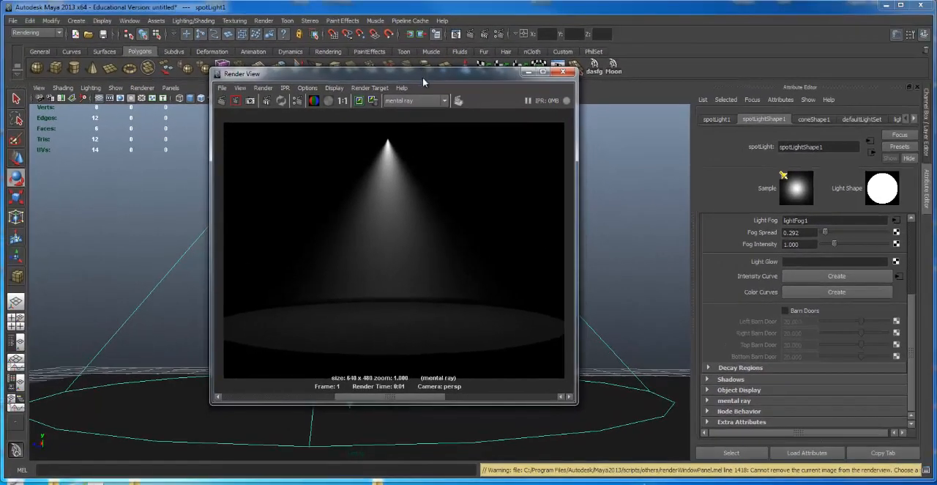
drag(422, 77, 737, 44)
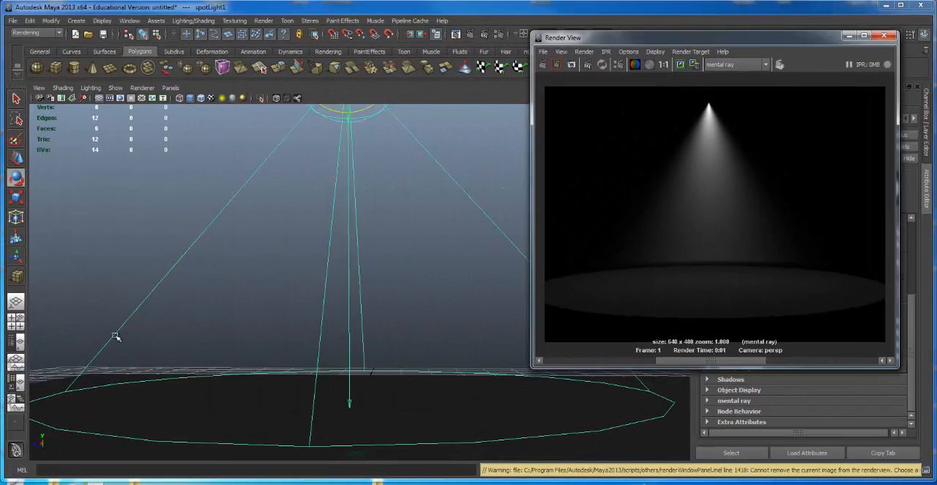
Step: Reselect the spot light in the viewport and set its Fog Spread to 0.5
click(179, 338)
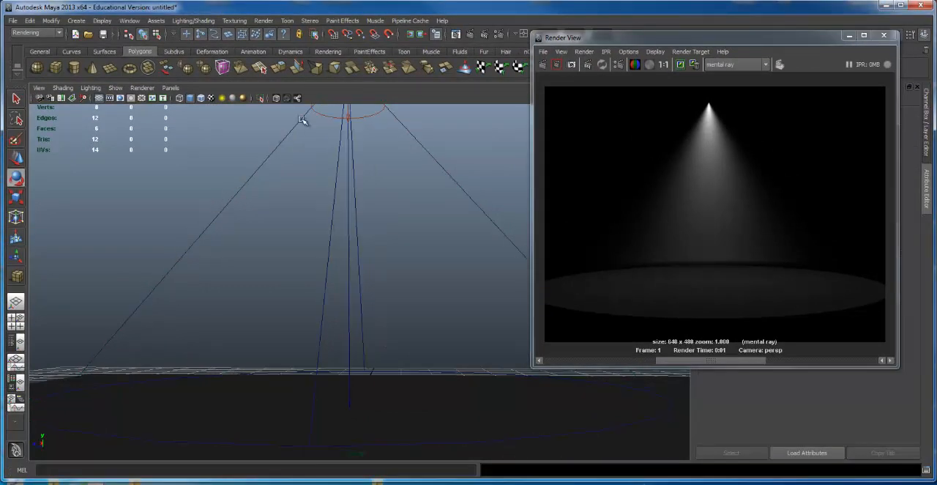
drag(656, 42, 254, 37)
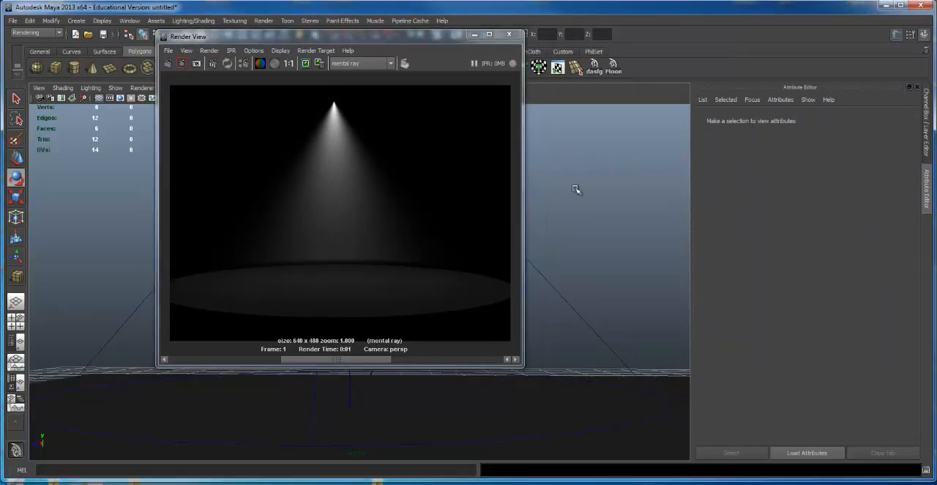
drag(553, 298, 595, 271)
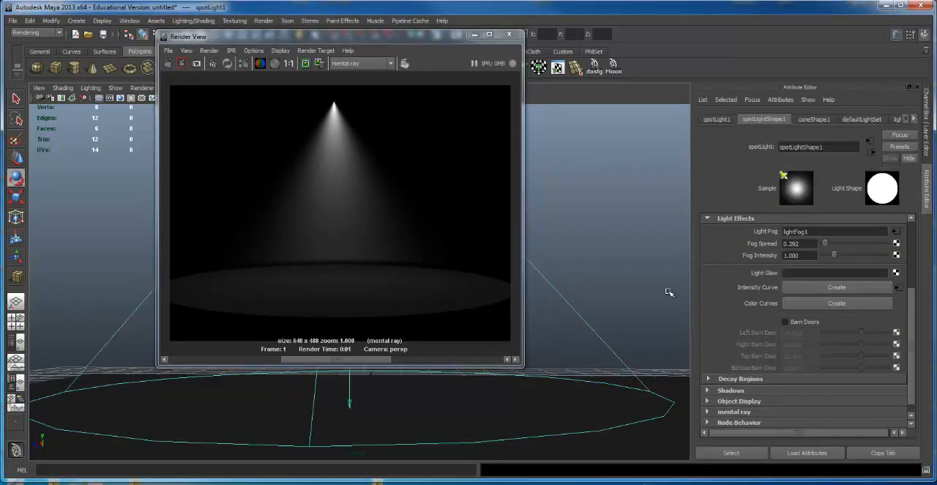
double_click(804, 243)
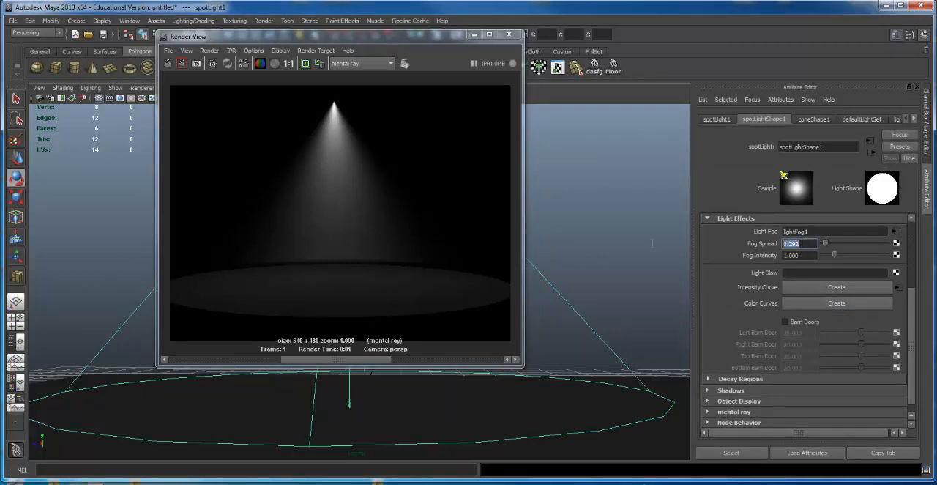
text(5)
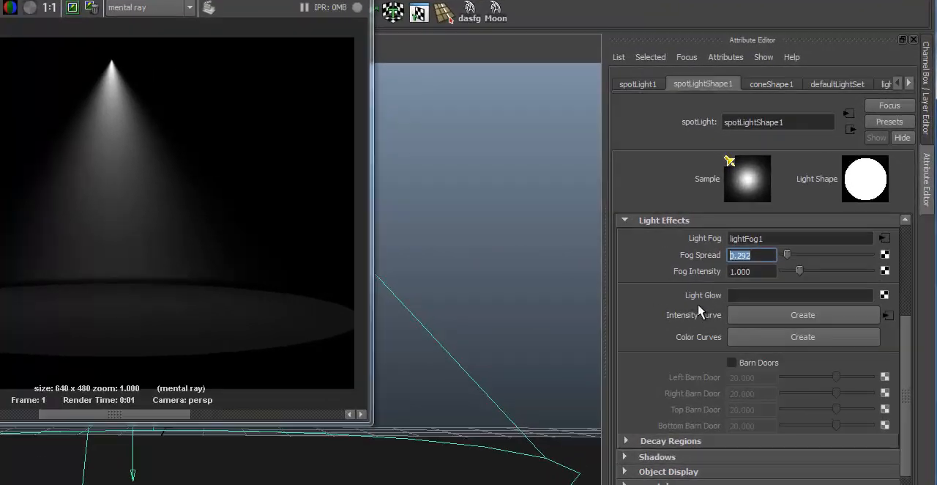
click(782, 249)
text(0.5)
key(Return)
Step: Keep the previous render, re-render the fog cone with the new spread and compare the stored images
drag(168, 0, 303, 10)
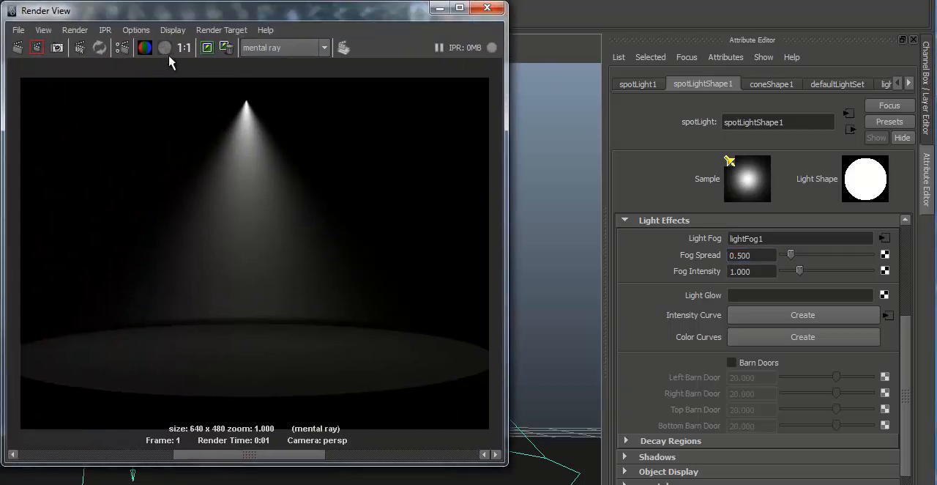
click(207, 48)
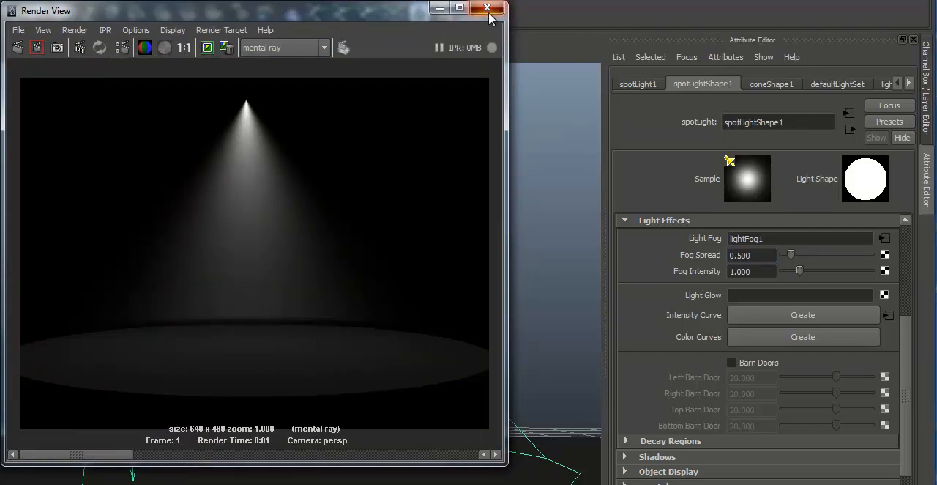
click(487, 7)
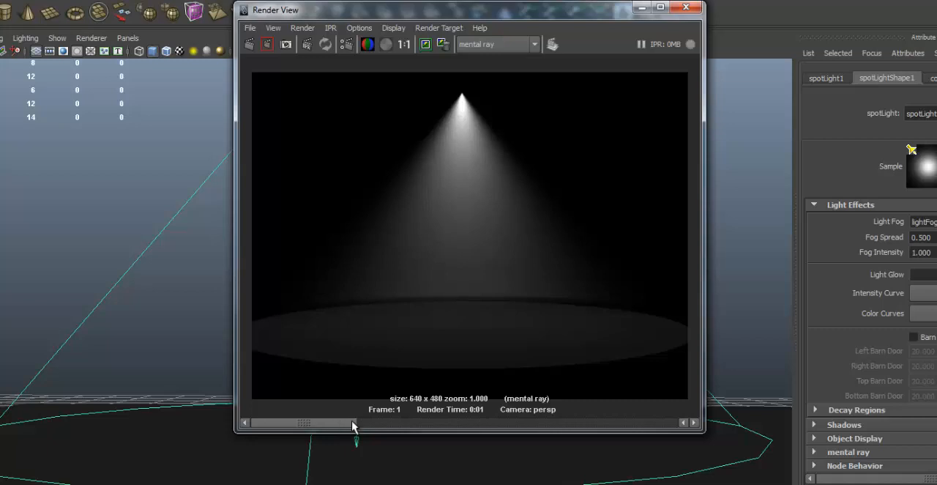
drag(352, 422, 412, 421)
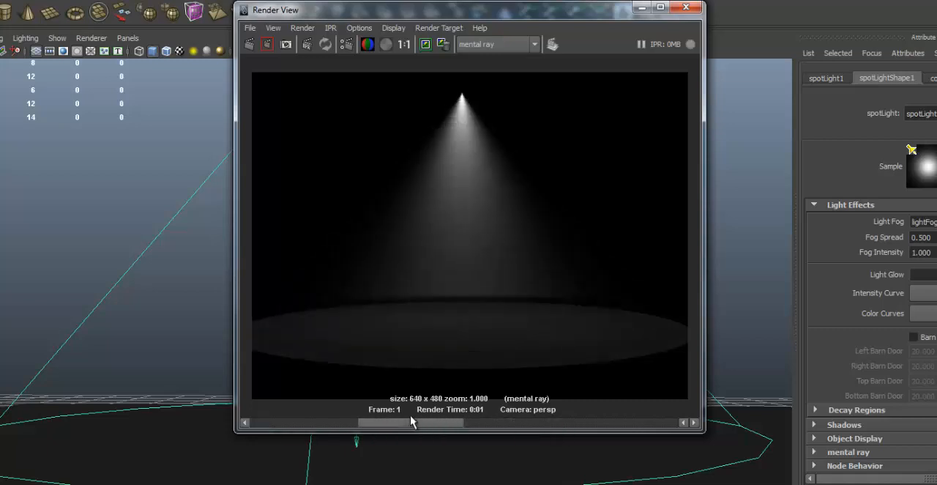
drag(411, 421, 293, 416)
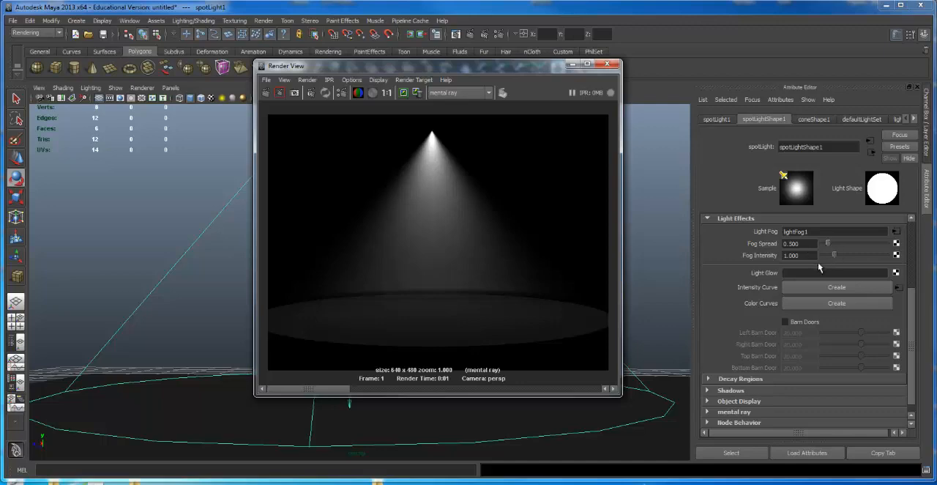
Step: Raise the spot light's Fog Spread to about 3.167 and re-render the fog cone
drag(831, 245, 863, 248)
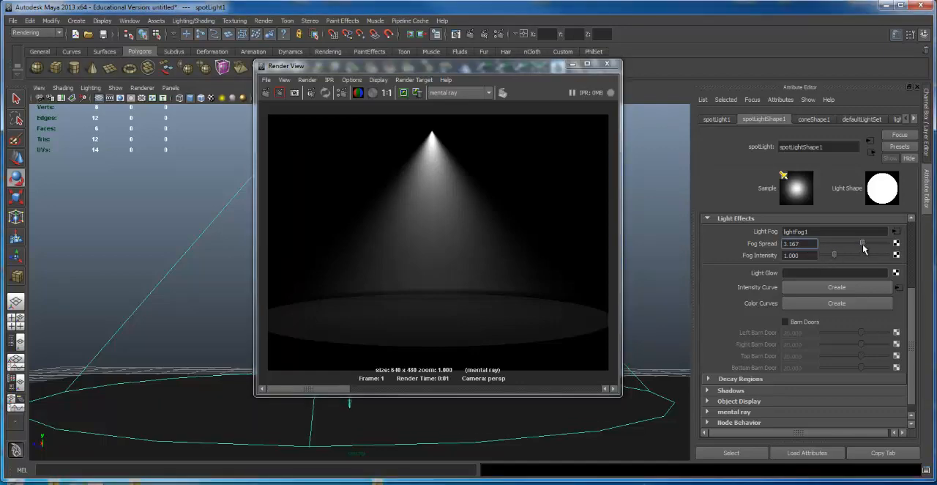
click(606, 63)
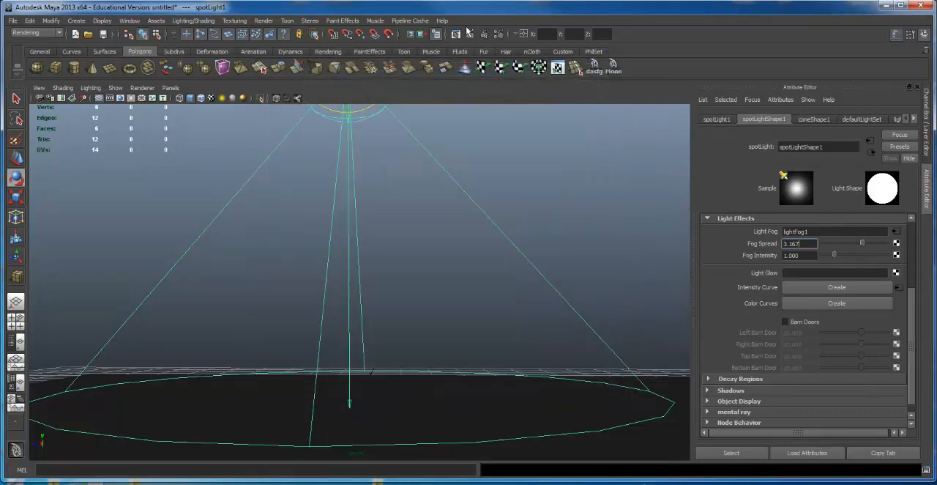
click(467, 34)
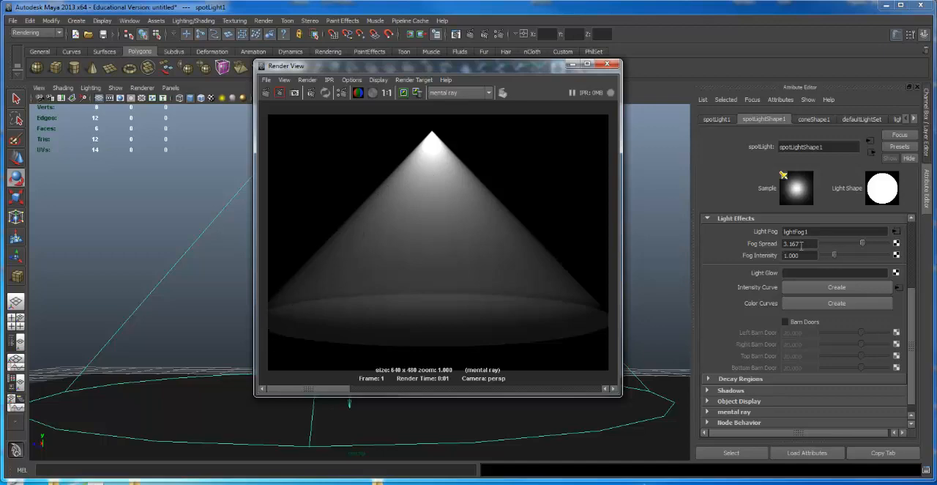
Step: Lower the spot light's Fog Intensity to about 0.542 and re-render the fog cone
drag(836, 255, 829, 257)
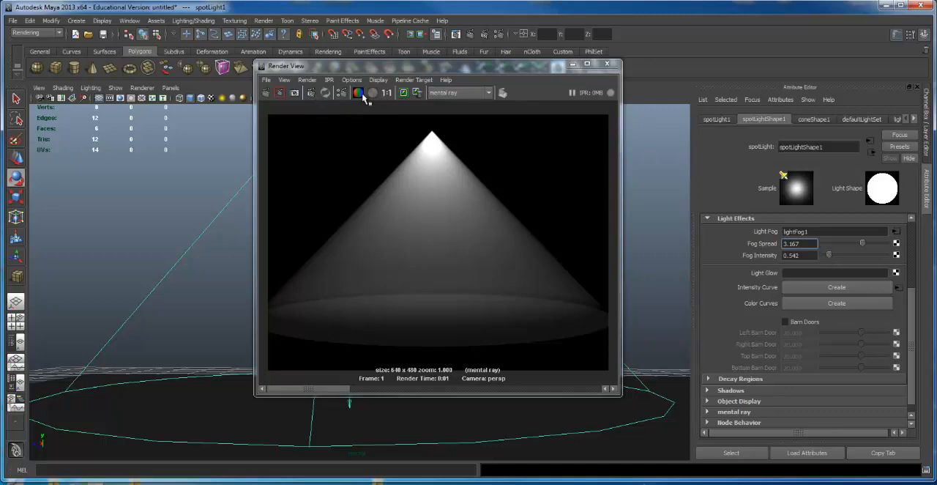
click(608, 71)
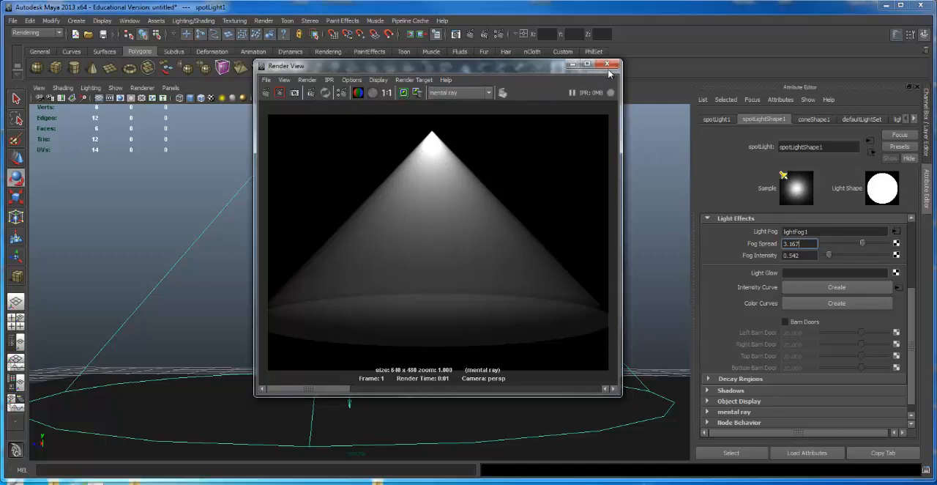
click(471, 34)
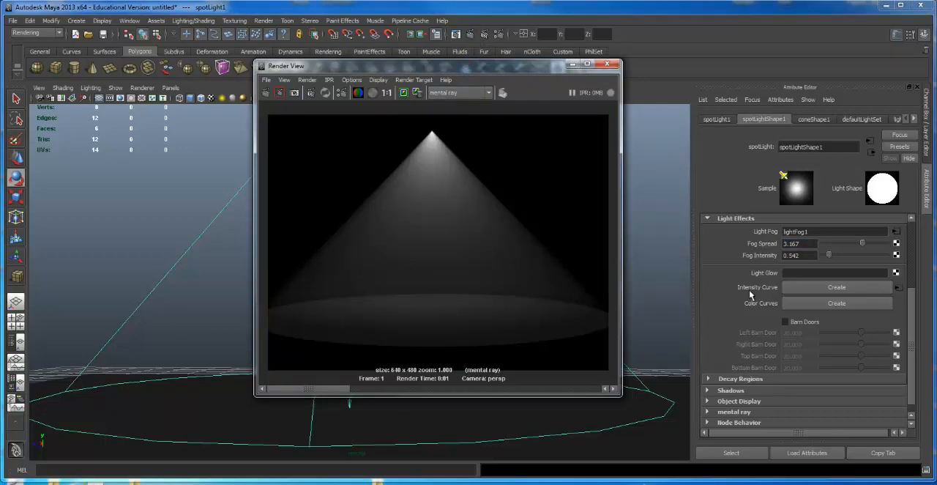
Step: Set the spot light's Fog Spread to 0.5 and its Fog Intensity to 0, and re-render the scene
click(809, 243)
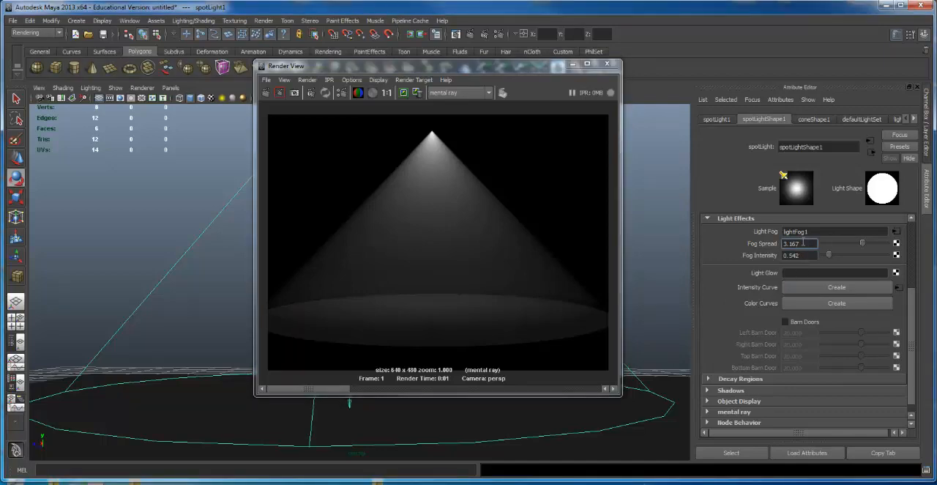
click(830, 243)
drag(834, 243, 769, 245)
text(.5)
key(Return)
drag(823, 257, 811, 253)
click(572, 64)
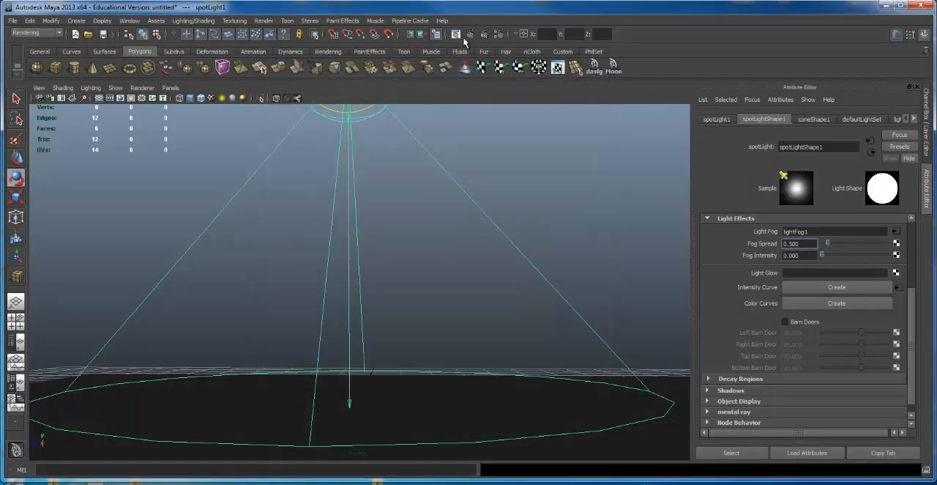
click(468, 33)
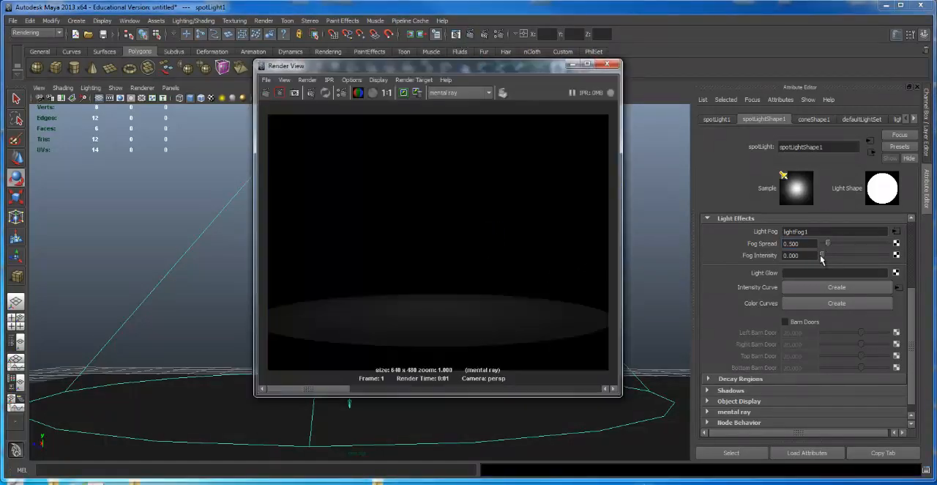
Step: Set the spot light's Fog Intensity to 1 and re-render the fog cone
drag(821, 255, 550, 247)
text(1)
key(Return)
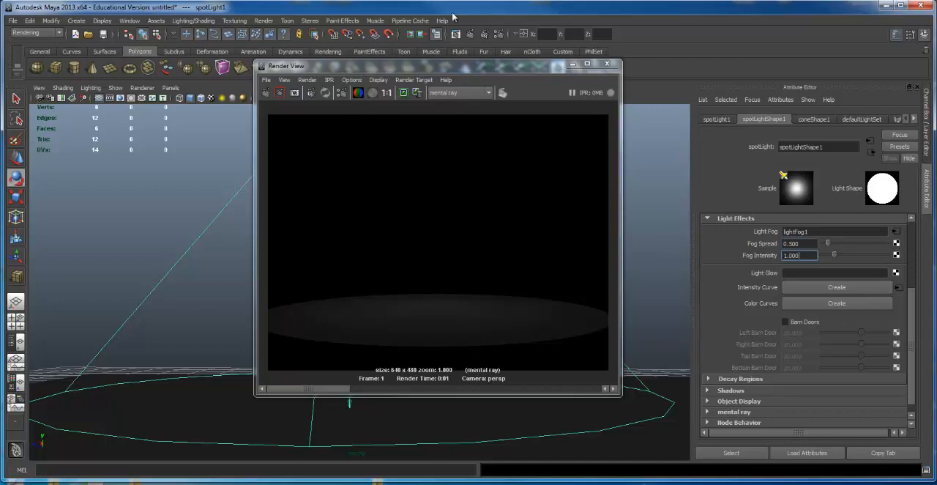
click(470, 34)
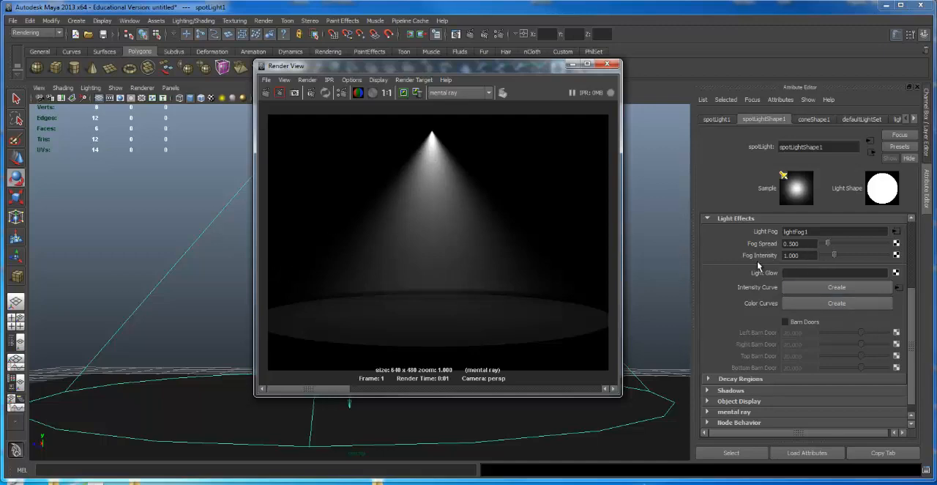
Step: Set the spot light's Fog Spread to 1 and re-render the fog cone
drag(811, 244, 669, 231)
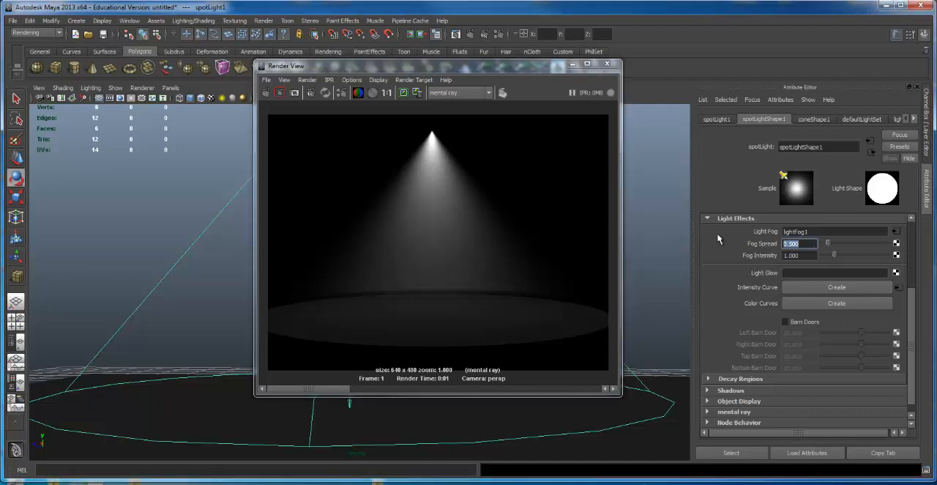
text(1)
click(471, 33)
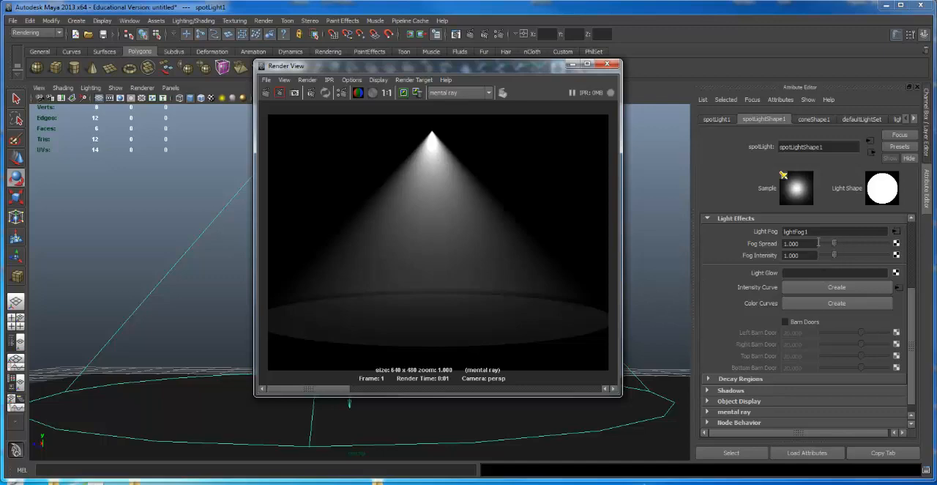
Step: Set the spot light's Fog Spread to 2 and re-render the fog cone
drag(814, 243, 686, 243)
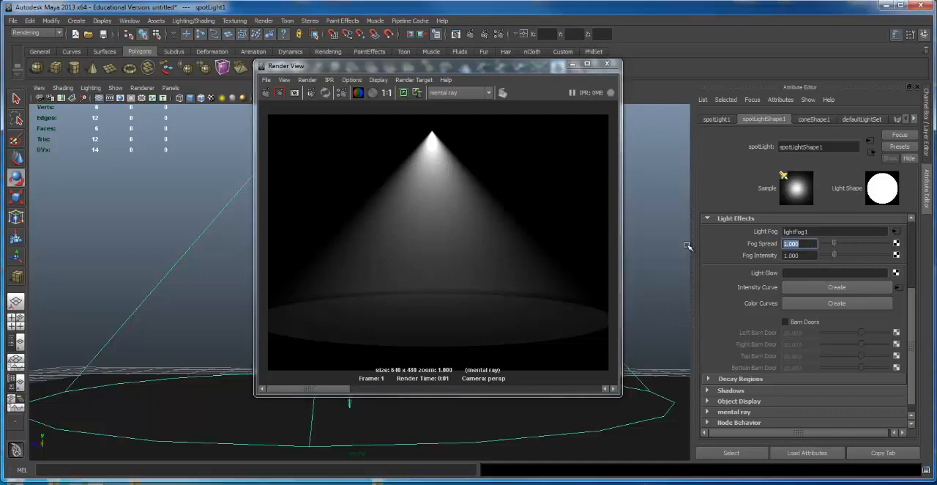
text(23)
key(Return)
key(Return)
click(455, 35)
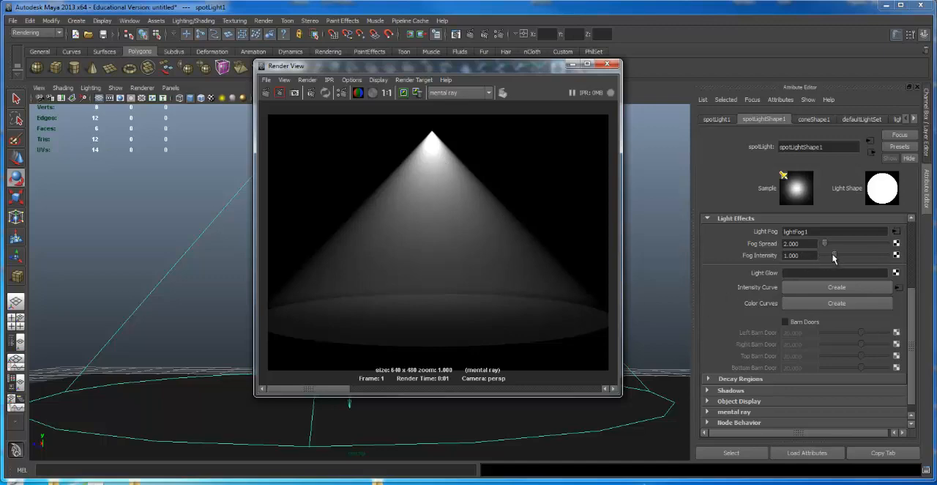
Step: Render the fog cone with the spot light's Fog Intensity at about 0.583 and again at about 2.208
drag(835, 256, 830, 254)
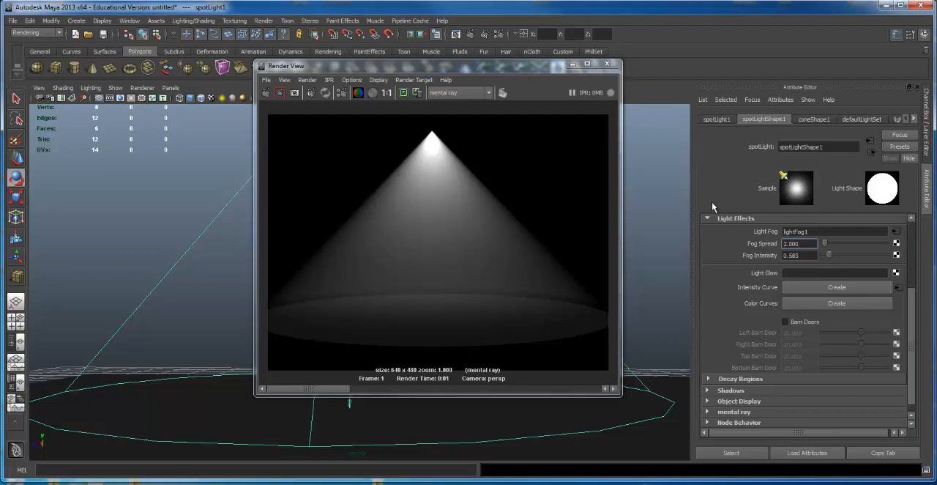
click(472, 33)
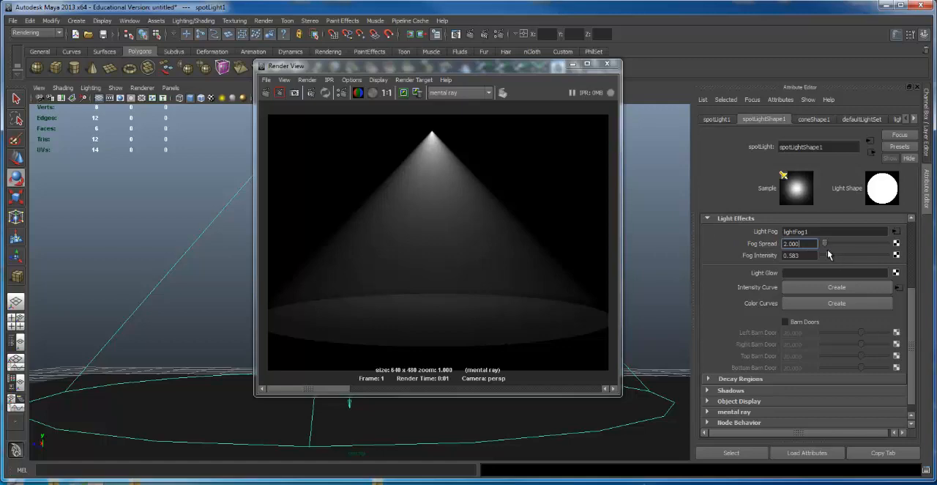
drag(828, 254, 850, 255)
click(472, 35)
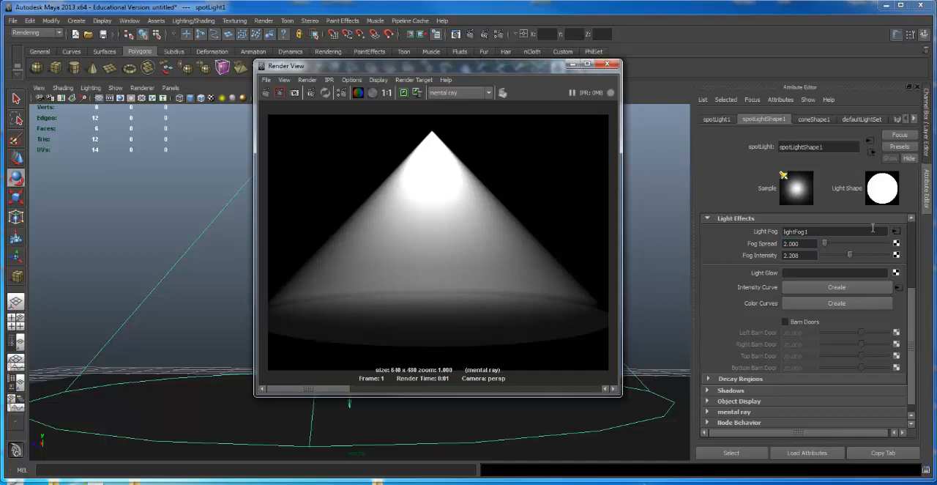
Step: Render the fog cone with a low Fog Intensity of about 0.25, and again with the intensity set to 1
drag(840, 253, 826, 256)
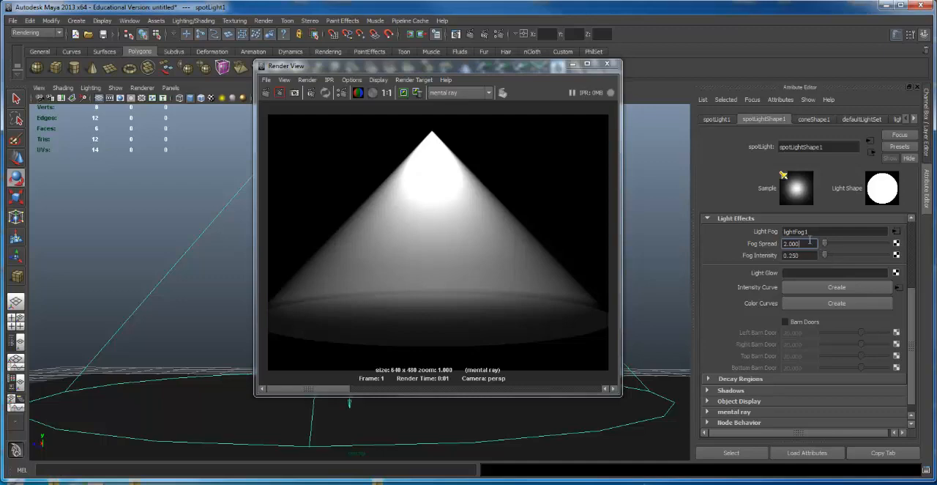
click(455, 33)
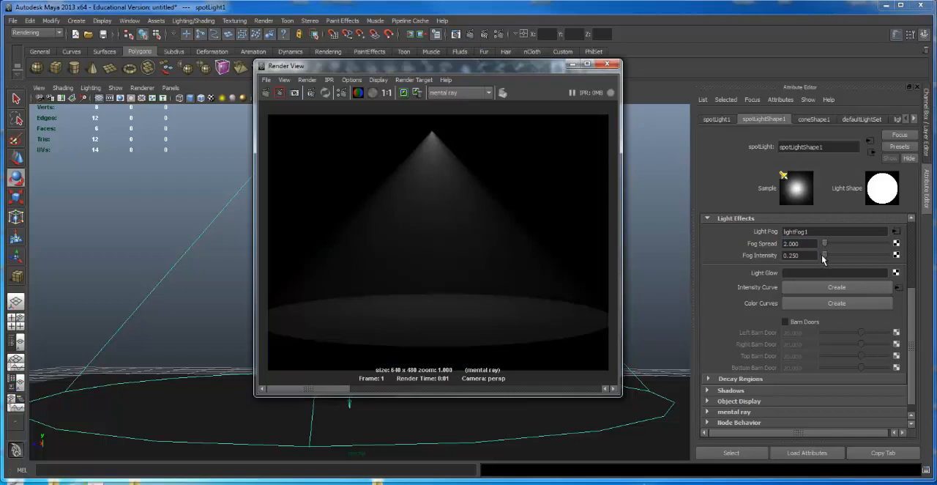
drag(825, 255, 825, 256)
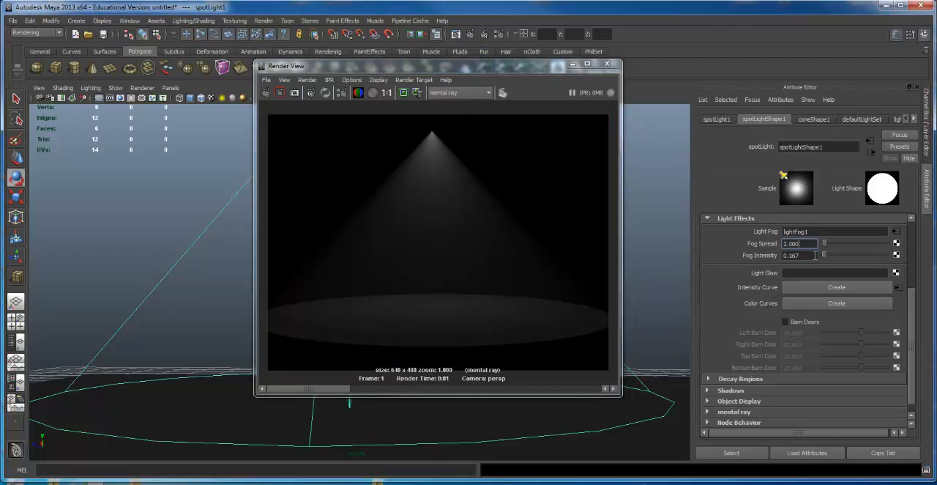
double_click(798, 255)
text(1)
click(470, 34)
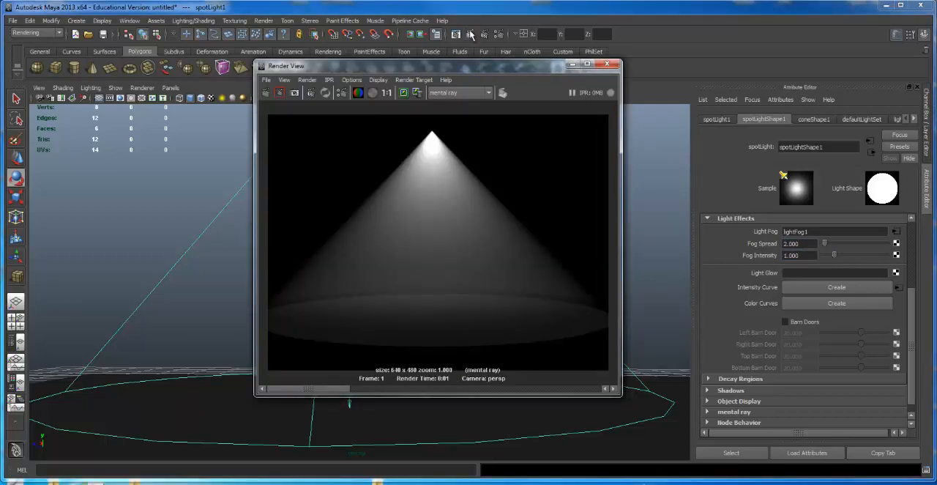
Step: Set the spot light's Fog Intensity to 0.7 and re-render the fog cone
click(810, 255)
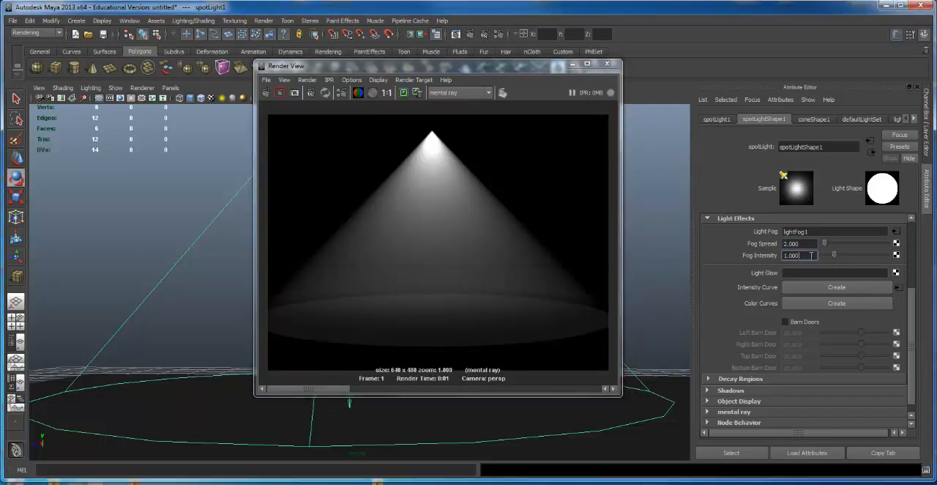
drag(811, 255, 708, 249)
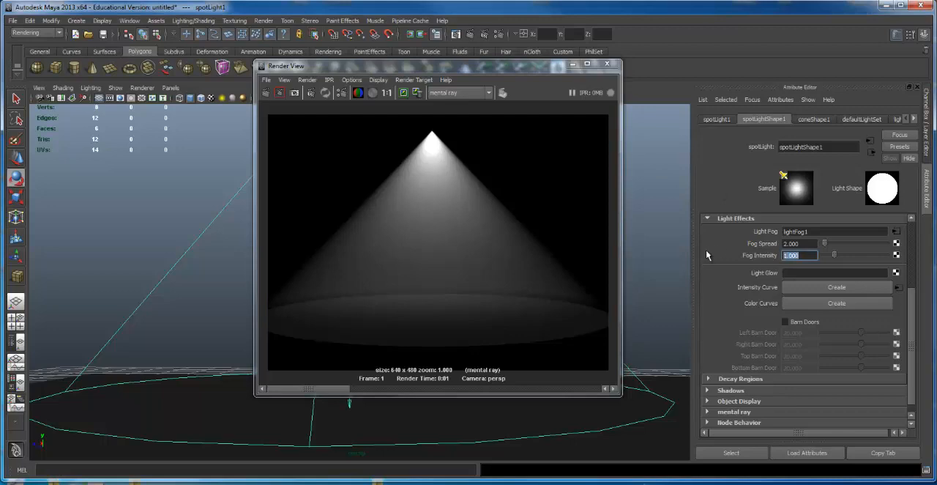
click(806, 255)
text(.7)
key(Return)
click(457, 34)
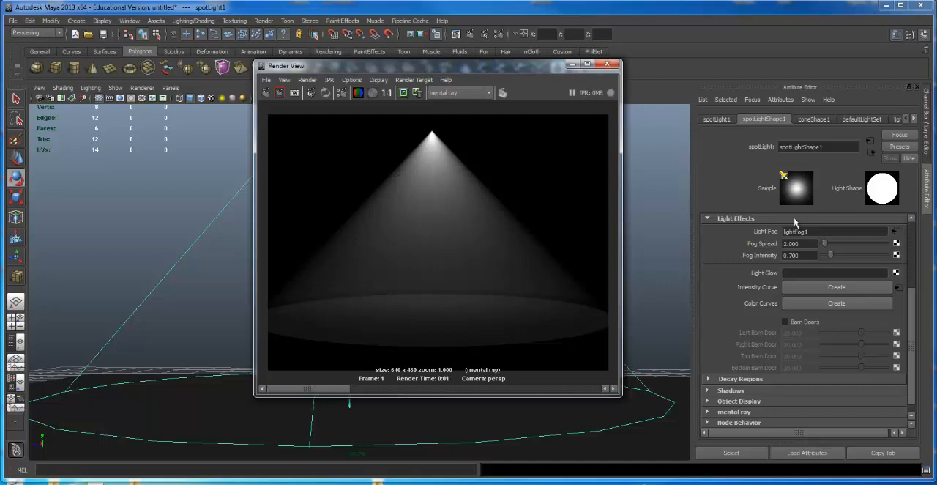
Step: Set the spot light's Fog Intensity to 0.5, keep the current render for comparison and re-render the fog cone
drag(796, 256, 793, 256)
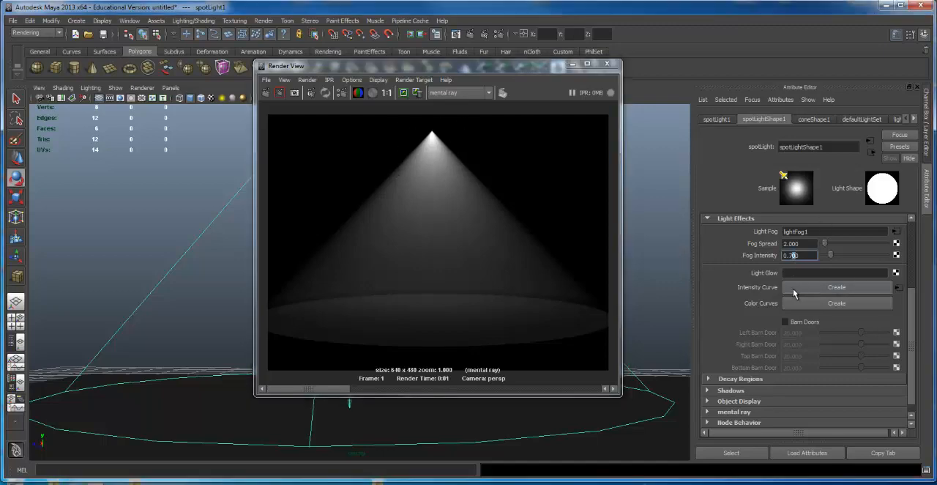
key(BackSpace)
key(BackSpace)
text(5)
key(Return)
click(407, 93)
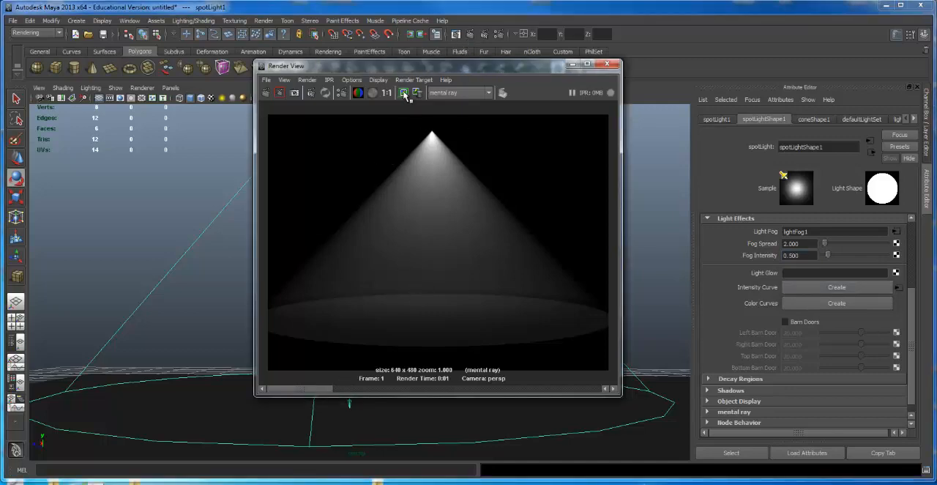
click(470, 34)
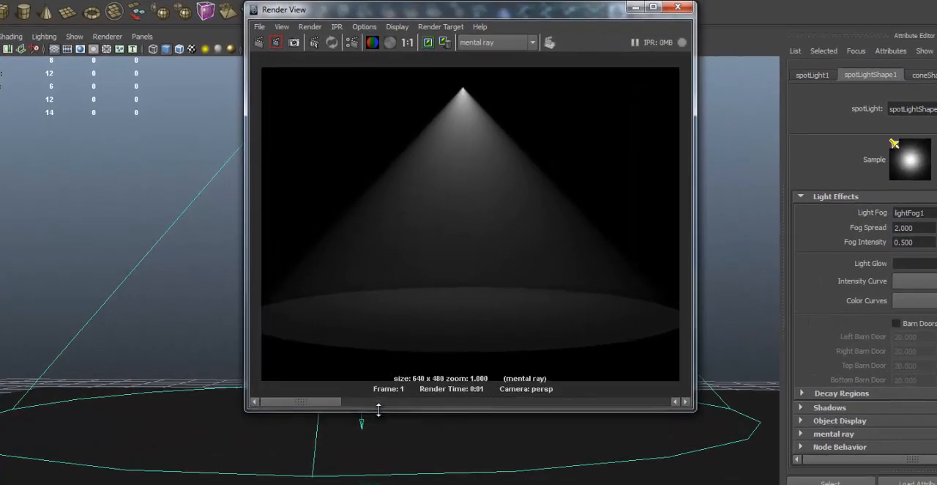
Step: Compare the new fog cone render at 0.5 intensity with the previously stored image
drag(324, 400, 422, 399)
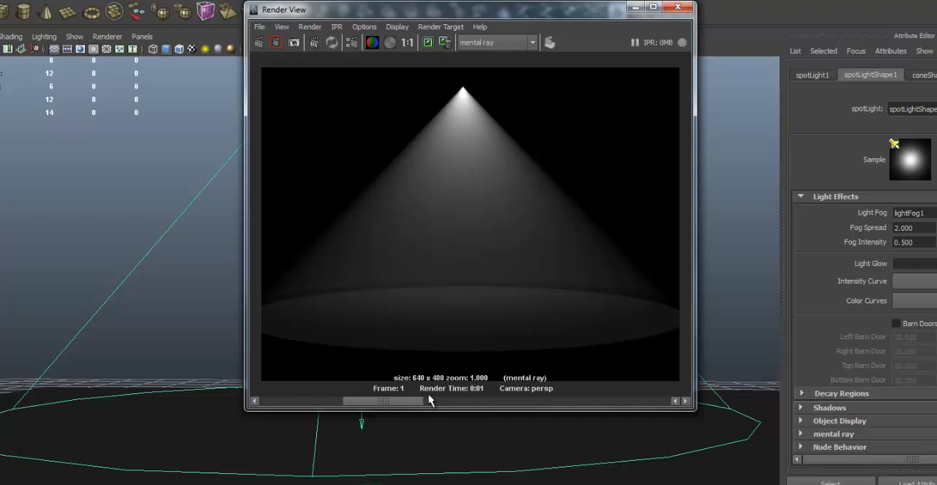
drag(430, 399, 393, 402)
drag(392, 401, 344, 399)
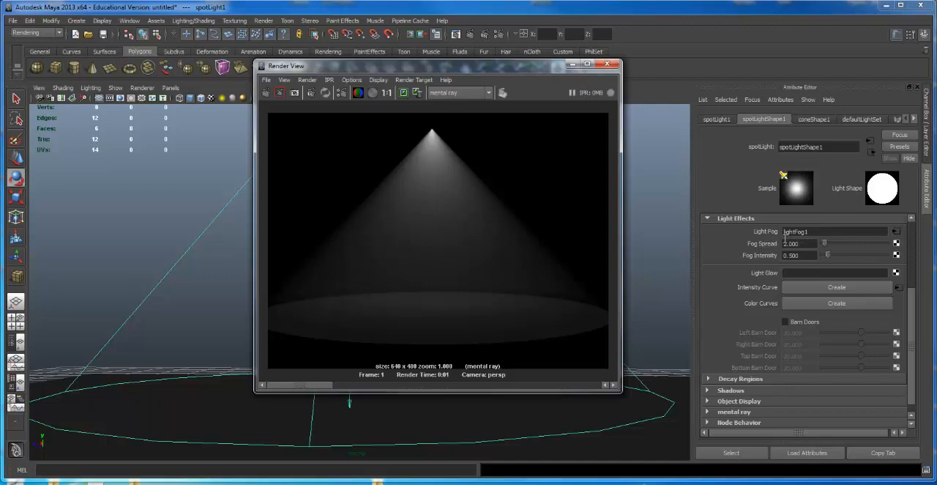
Step: Set the spot light's Fog Spread to 3, re-render the fog cone and compare it with the stored images
double_click(785, 243)
text(3)
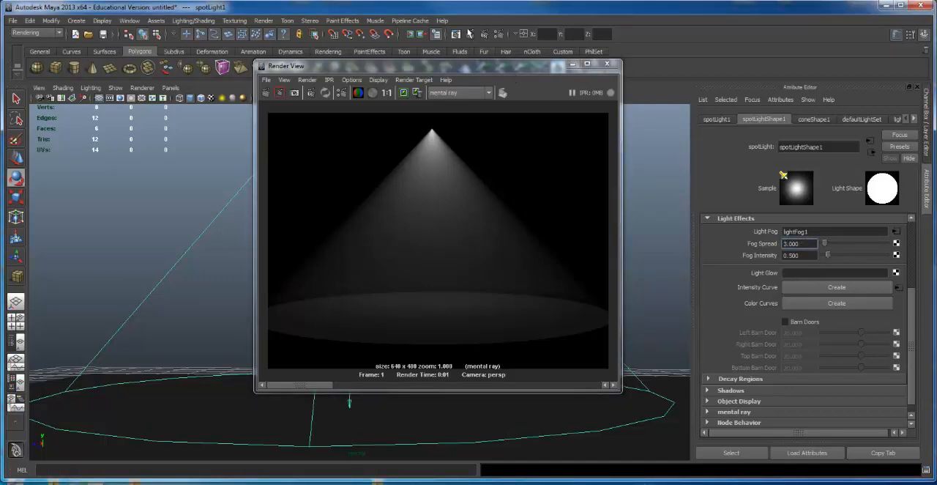
click(467, 33)
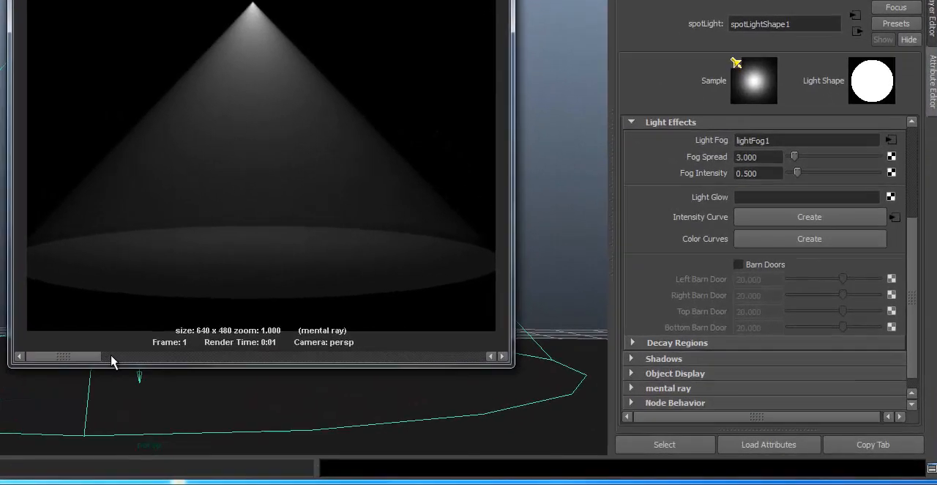
drag(159, 356, 73, 358)
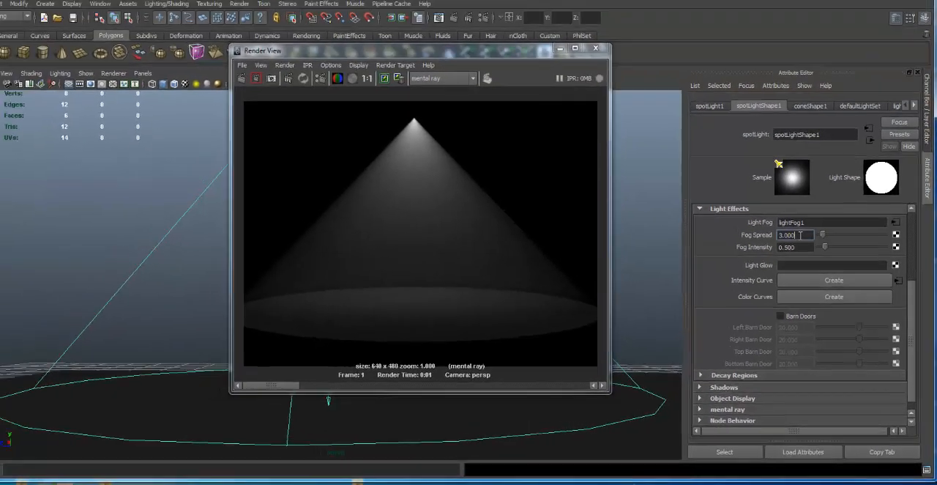
Step: Set the spot light's Fog Spread to 5, re-render the fog cone and compare it with the stored images
text(5)
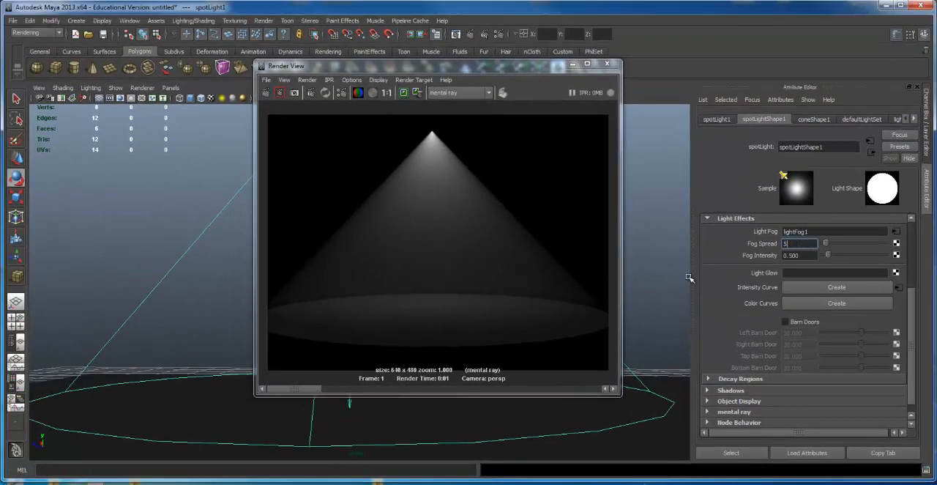
click(471, 35)
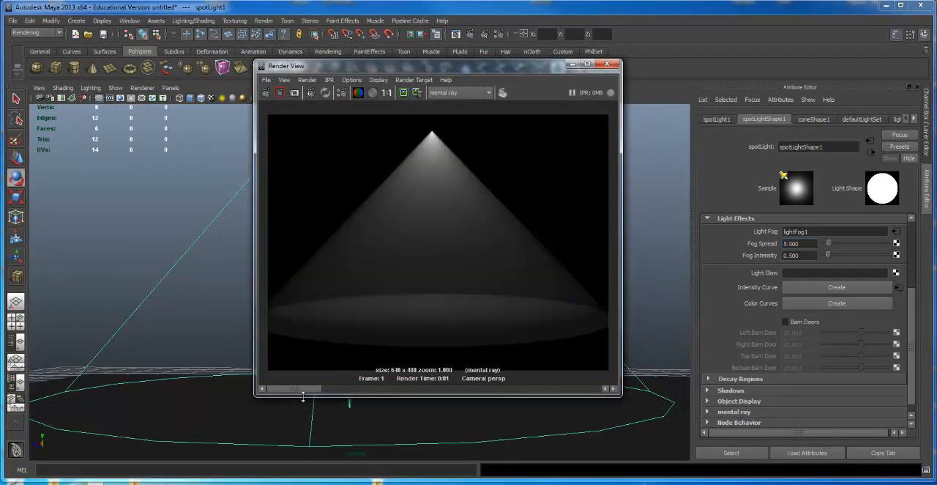
drag(306, 393, 380, 389)
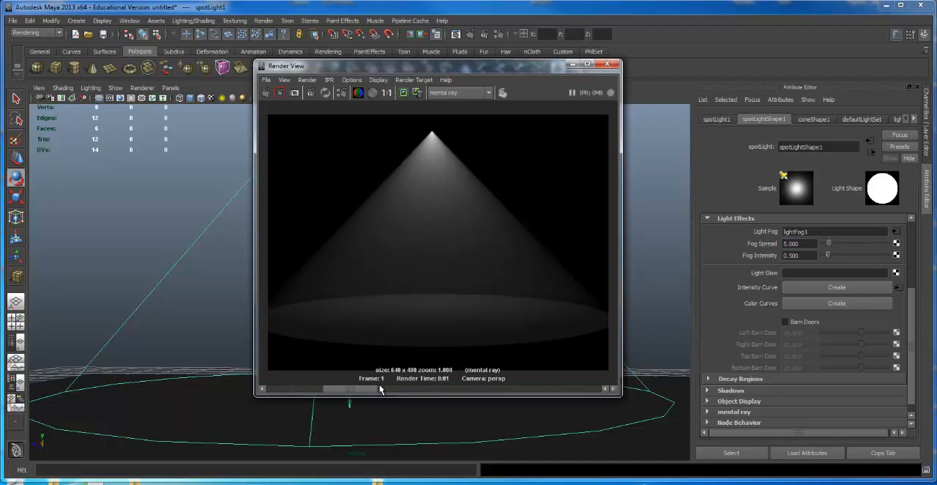
Step: Compare the stored fog cone renders at the different Fog Spread values, and close the render window
drag(380, 389, 310, 390)
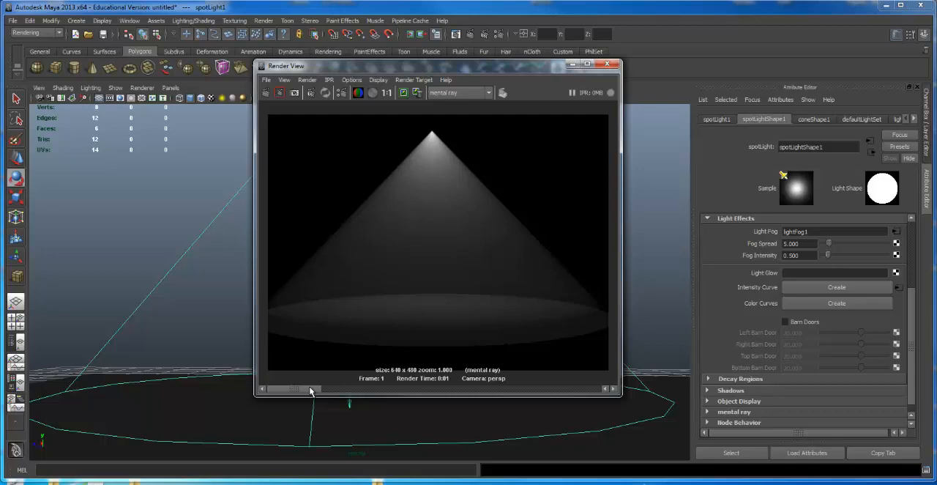
drag(310, 391, 359, 390)
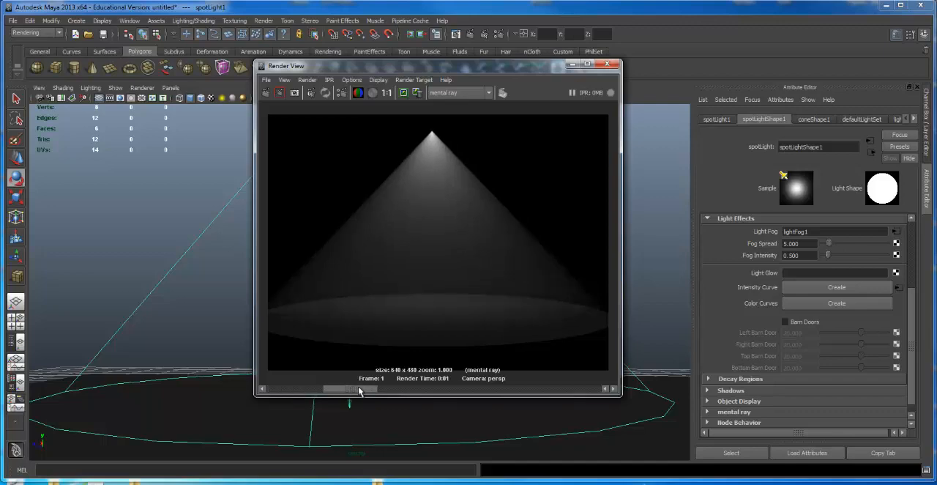
drag(359, 390, 406, 388)
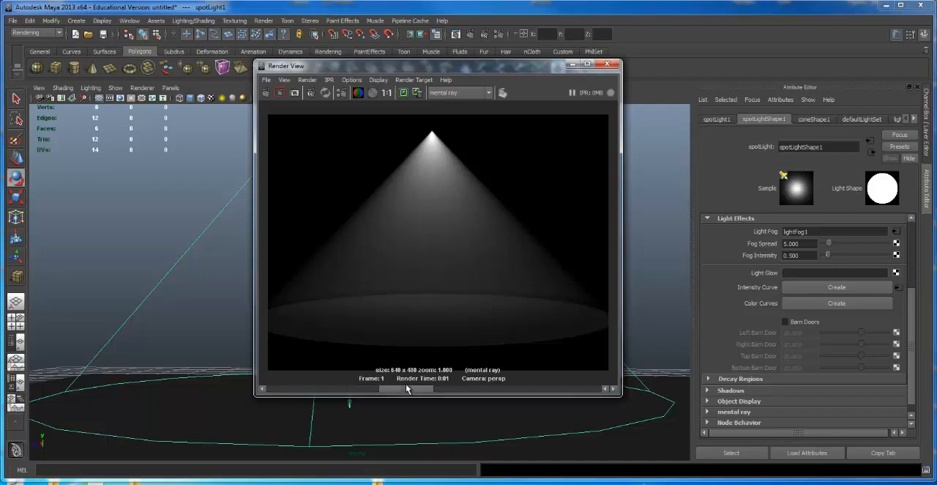
mouse_move(407, 388)
mouse_down()
mouse_move(281, 388)
mouse_move(411, 394)
mouse_up()
click(606, 64)
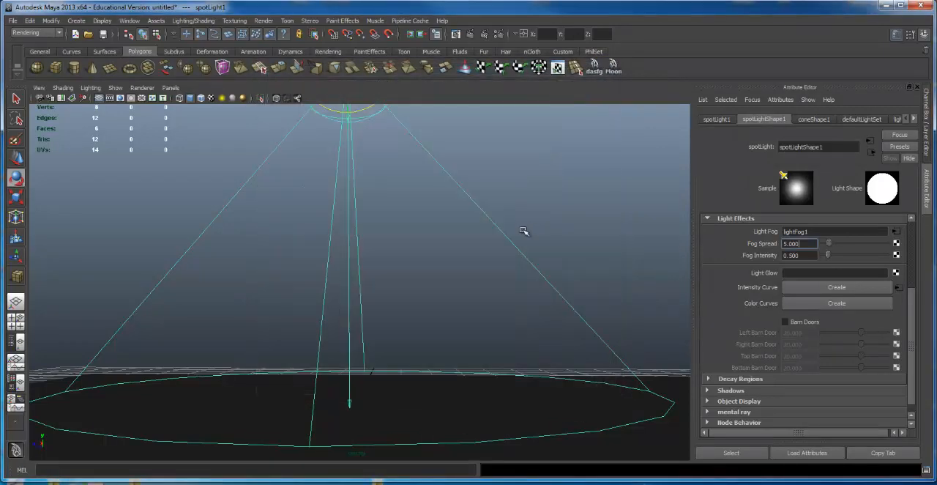
Step: Duplicate the fogged spot light, move the copy sideways clear of the original and render both cones
alt+right_drag(600, 295, 487, 249)
alt+middle_drag(488, 249, 544, 318)
alt+right_drag(544, 319, 437, 272)
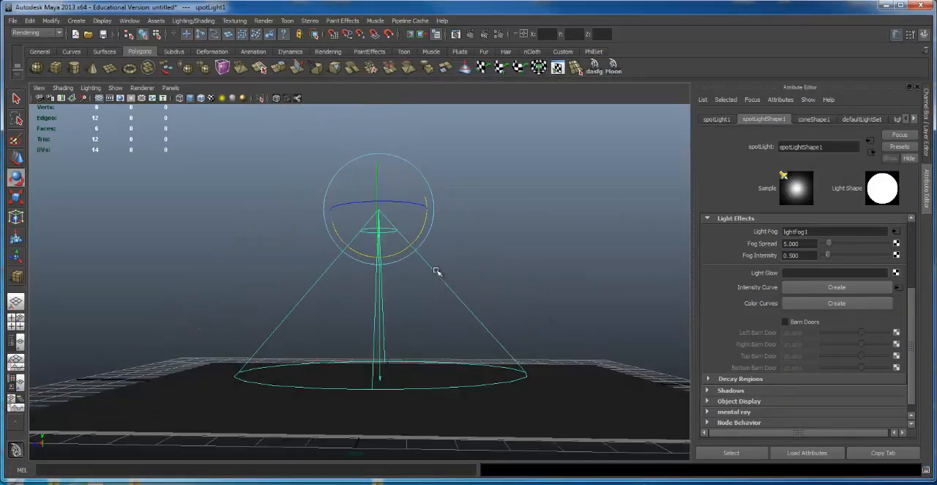
key(w)
alt+drag(594, 211, 437, 207)
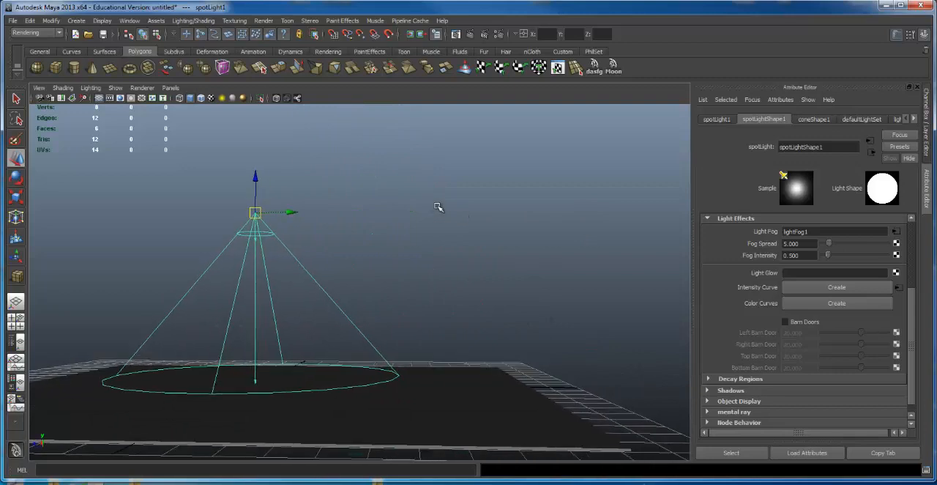
key(ctrl+d)
drag(294, 212, 538, 211)
alt+middle_drag(506, 216, 450, 217)
alt+right_drag(450, 218, 556, 219)
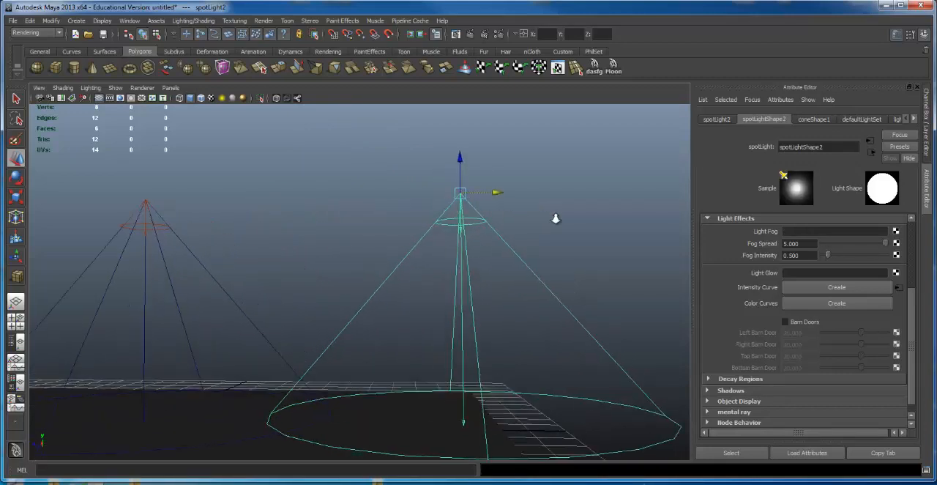
click(469, 33)
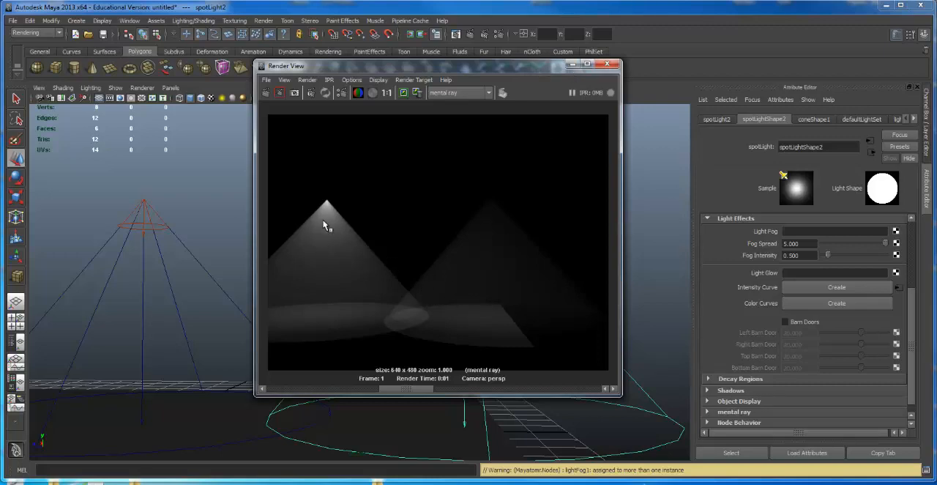
click(613, 65)
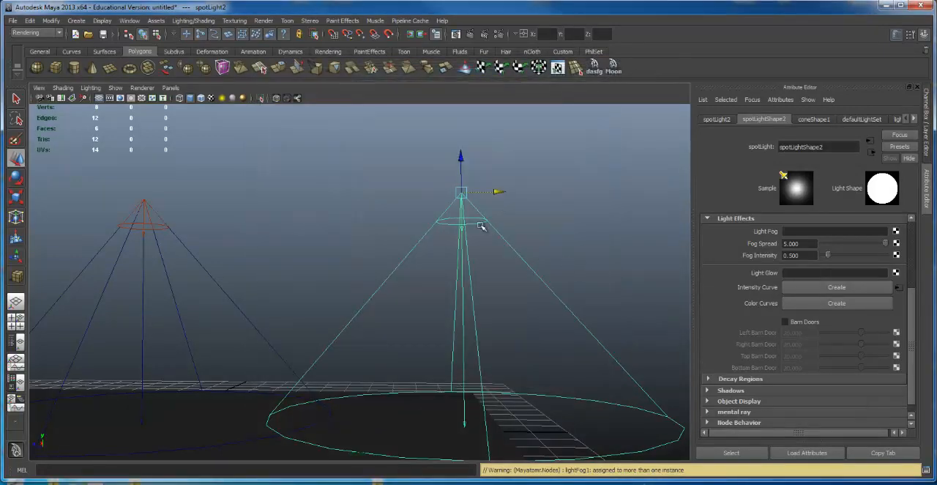
Step: Check the duplicate's cone and light attributes, including Light Fog, against those of the original spot light
click(472, 220)
click(477, 232)
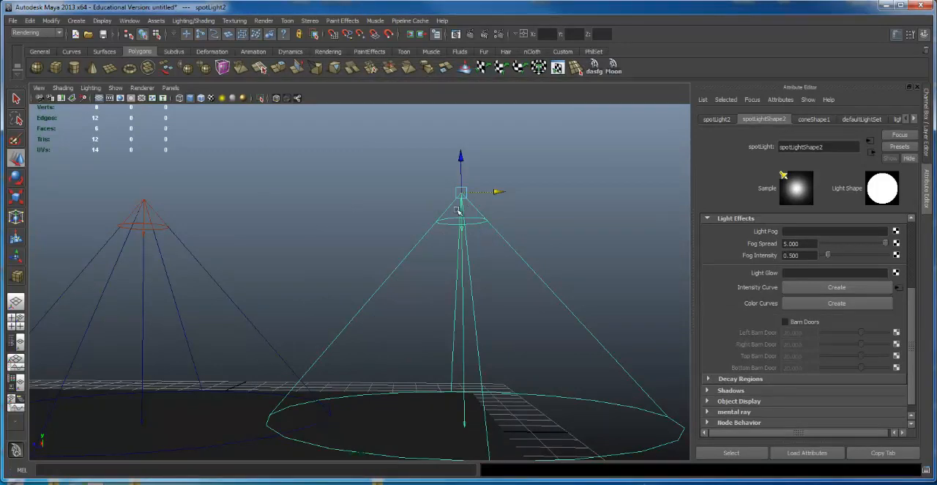
click(825, 120)
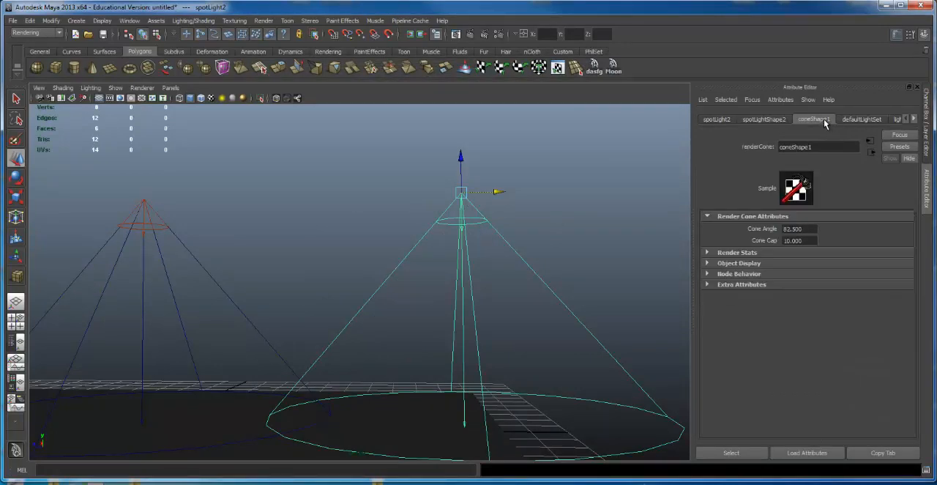
click(763, 120)
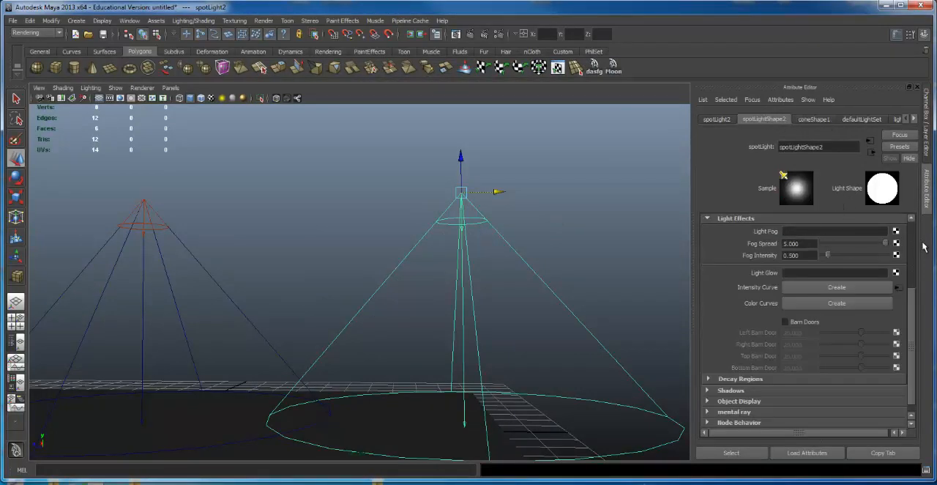
drag(914, 302, 910, 197)
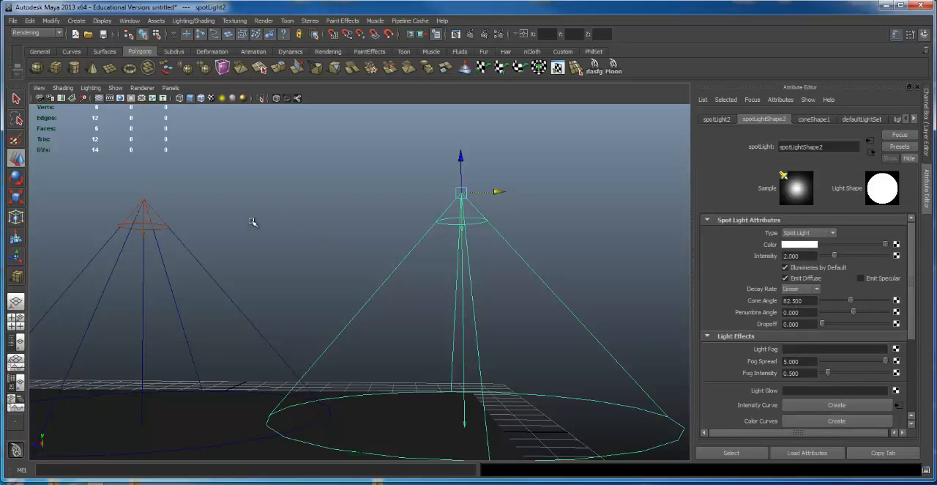
click(149, 222)
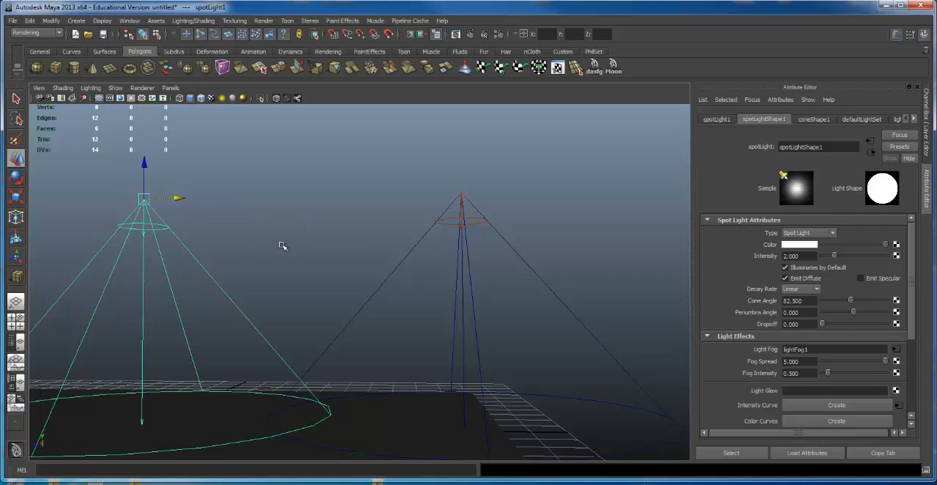
Step: Delete the duplicated spot light and create a new spot light to replace it
click(504, 230)
key(Delete)
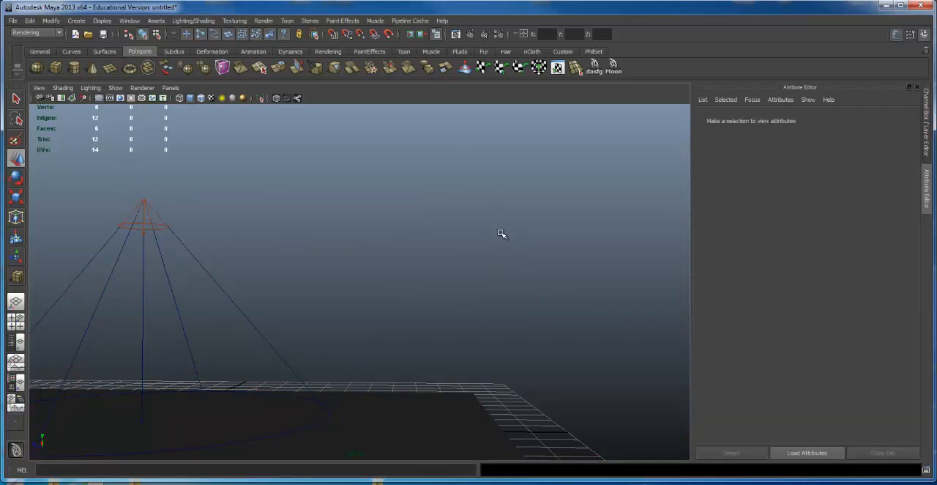
click(80, 20)
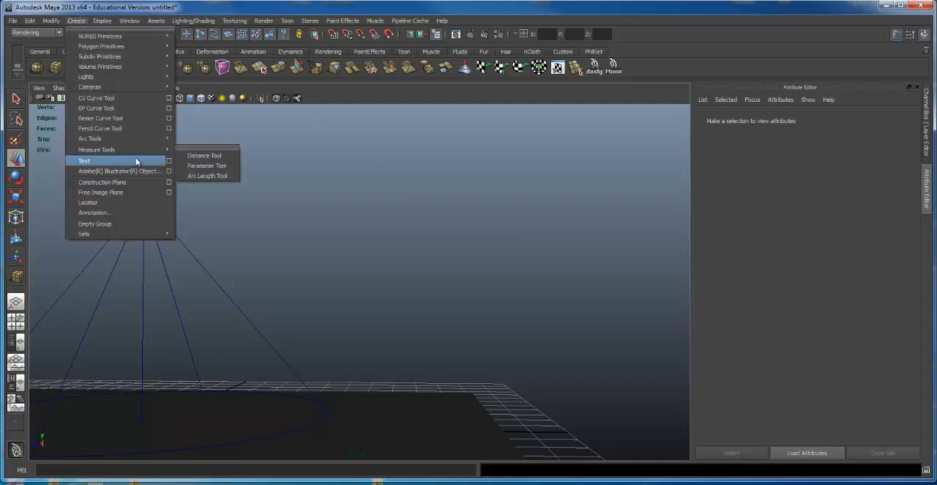
mouse_move(101, 81)
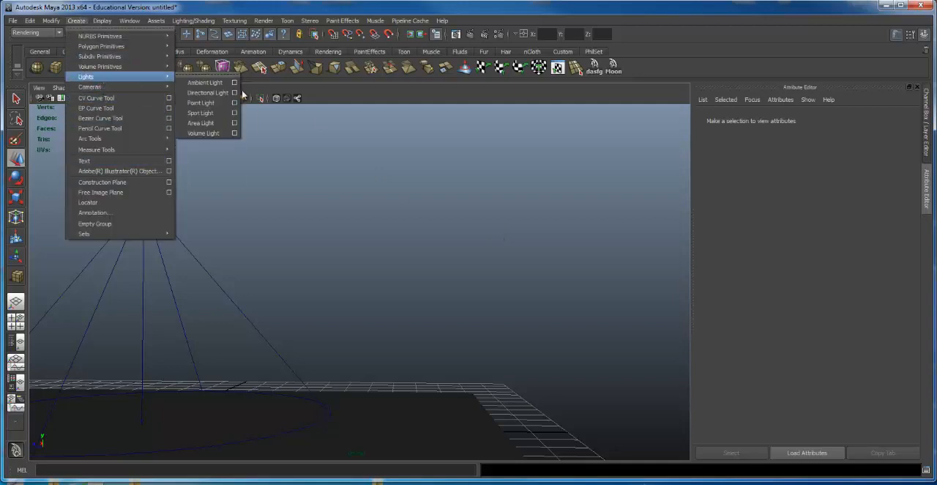
click(199, 112)
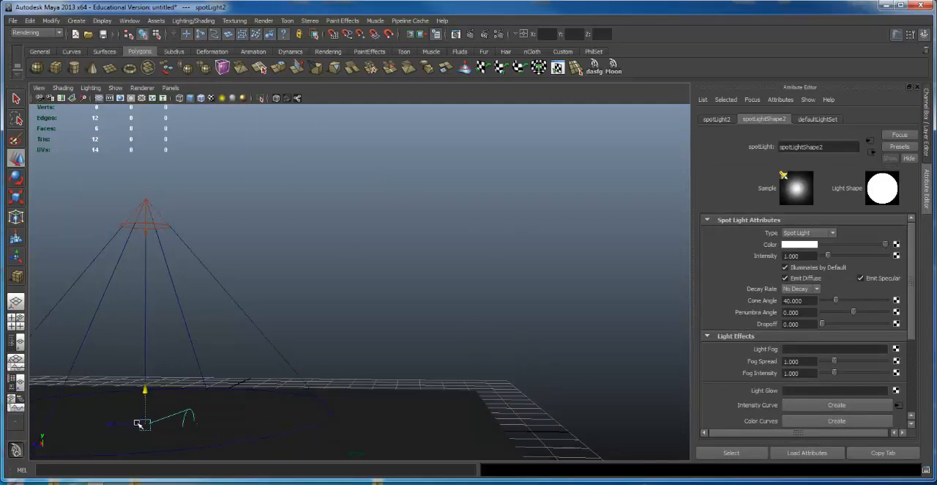
Step: Raise the new spot light above the floor beside the original and rotate it to point down at the floor
drag(144, 424, 366, 255)
key(e)
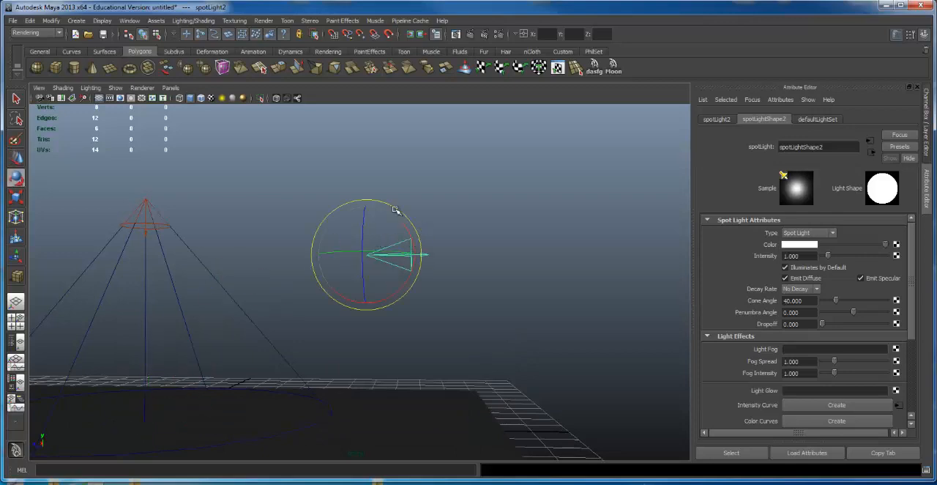
click(387, 239)
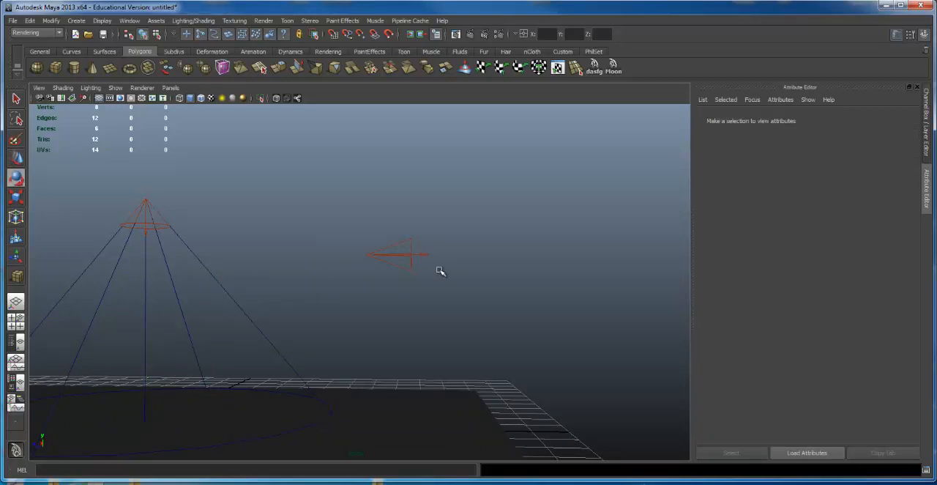
click(425, 249)
drag(415, 247, 383, 327)
key(w)
drag(380, 202, 383, 145)
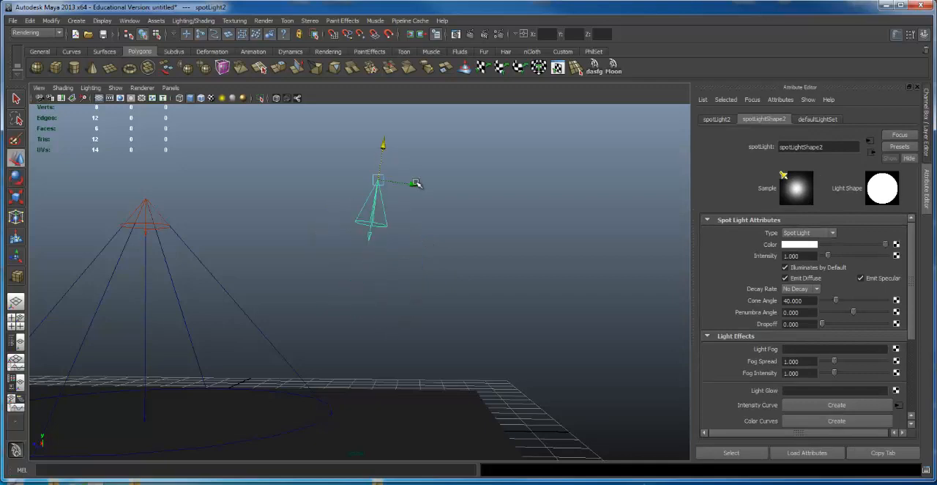
drag(416, 183, 478, 191)
Step: Attach a new light fog node to the second spot light
scroll(787, 311, down, 1)
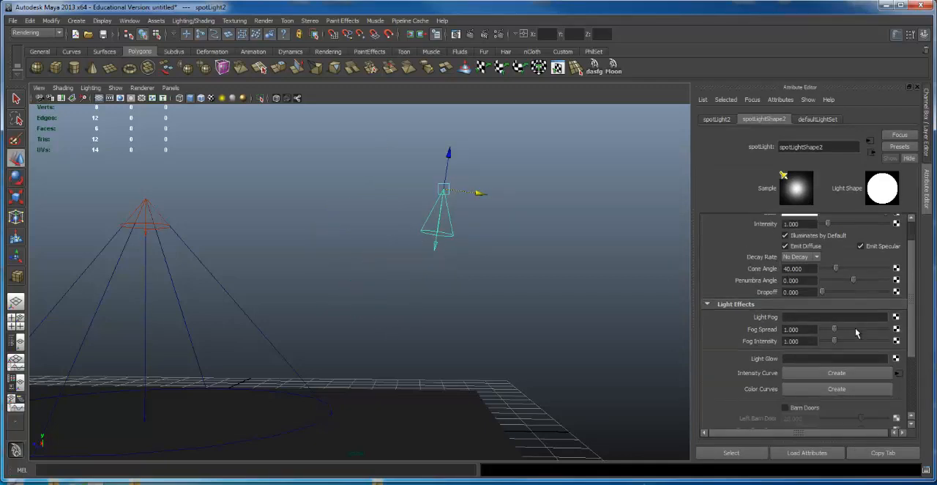
click(896, 317)
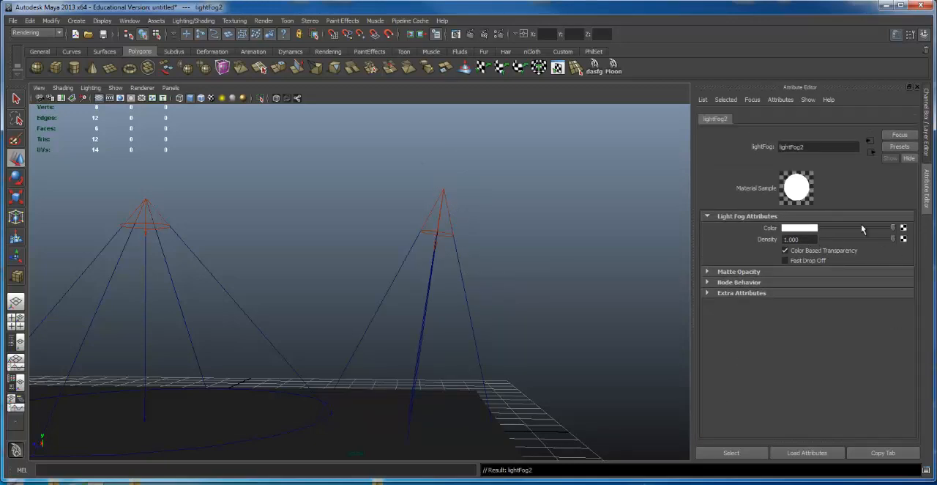
click(439, 231)
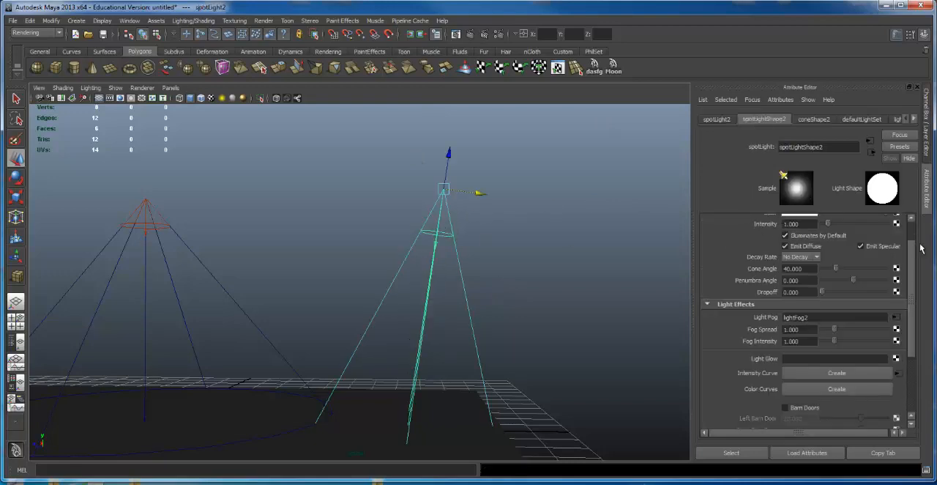
Step: Match the second spot light to the original with Linear decay rate and intensity 2, and render both fog cones
drag(911, 256, 911, 232)
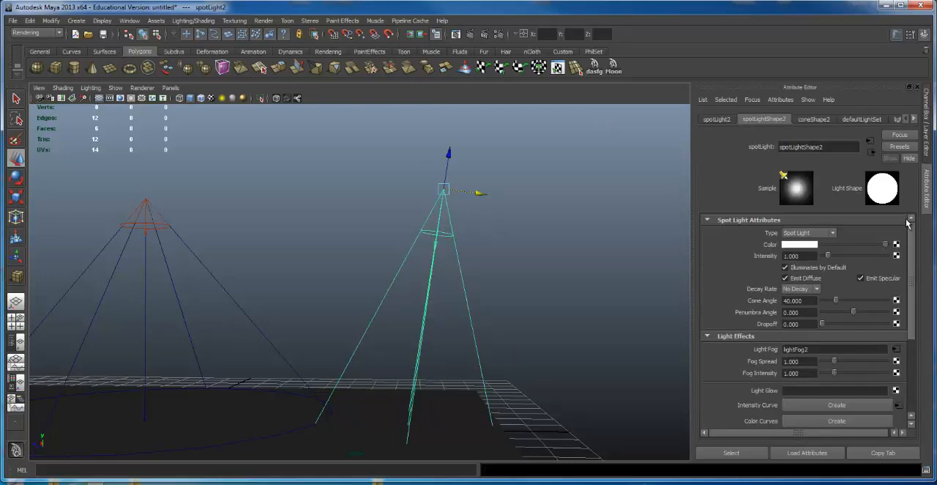
click(808, 247)
click(800, 289)
click(790, 293)
click(158, 239)
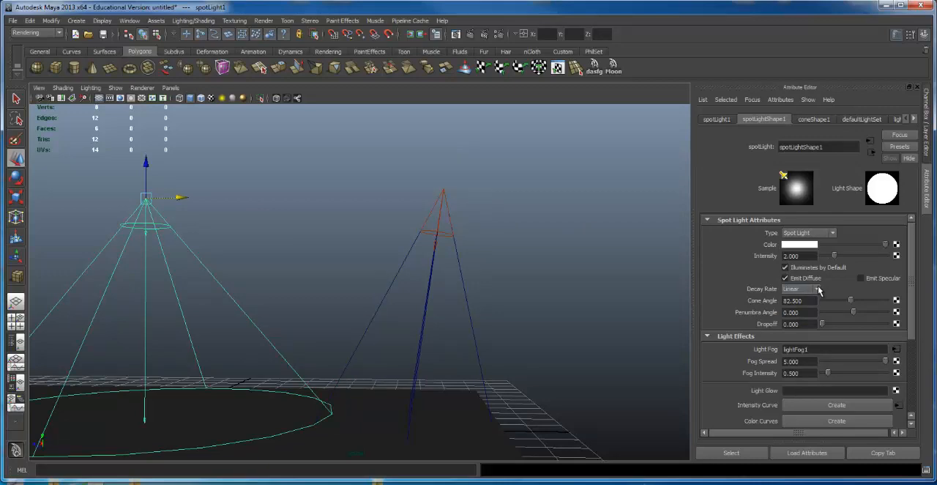
click(438, 238)
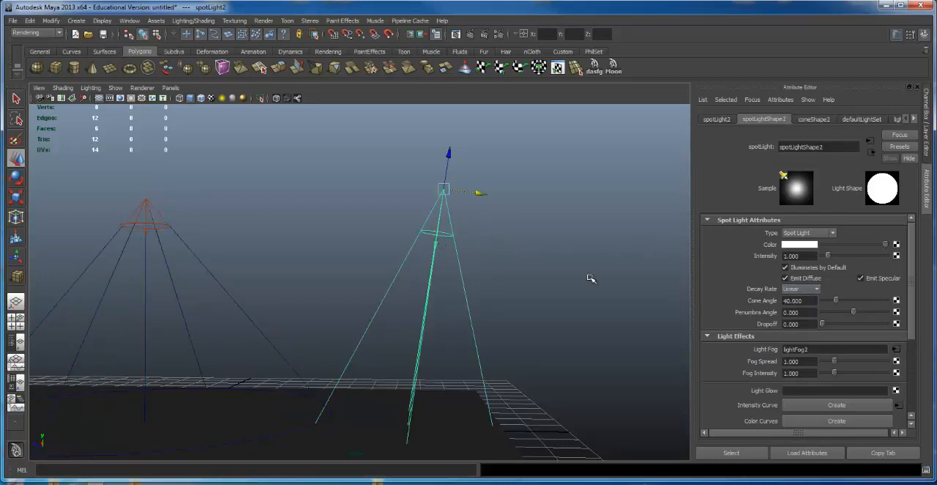
double_click(794, 255)
text(2)
click(542, 171)
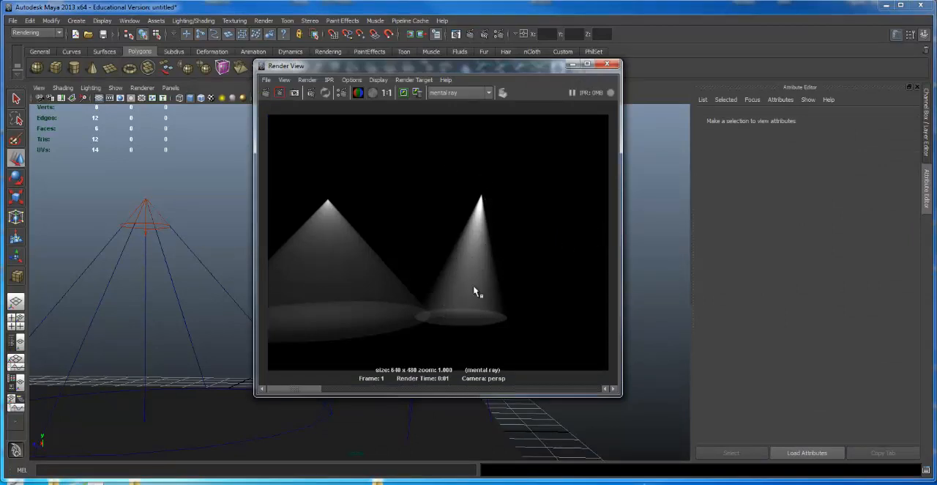
click(607, 64)
Step: Set the second spot light's Cone Angle to 82.5 to match the original light
drag(125, 259, 125, 262)
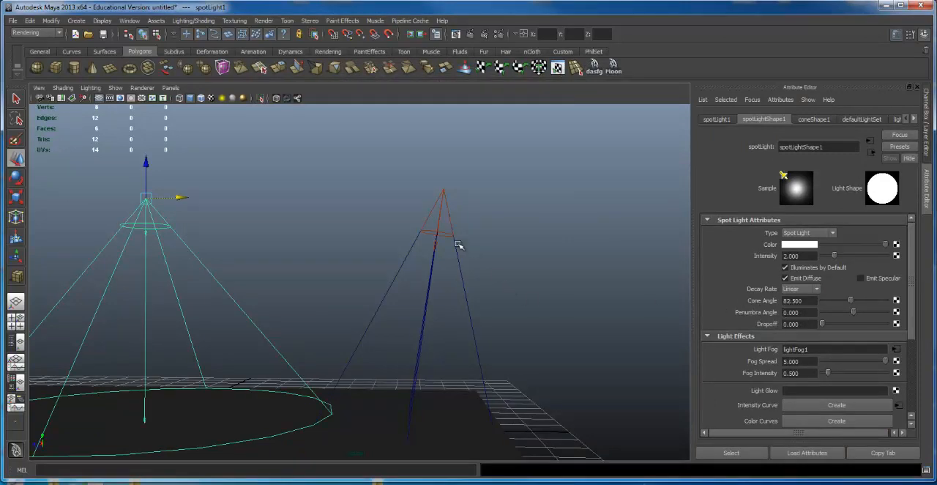
drag(458, 245, 495, 259)
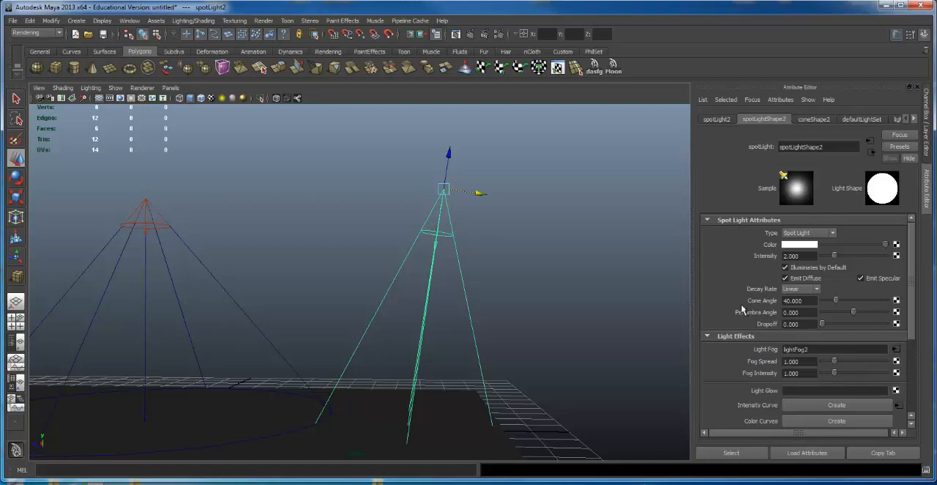
click(813, 300)
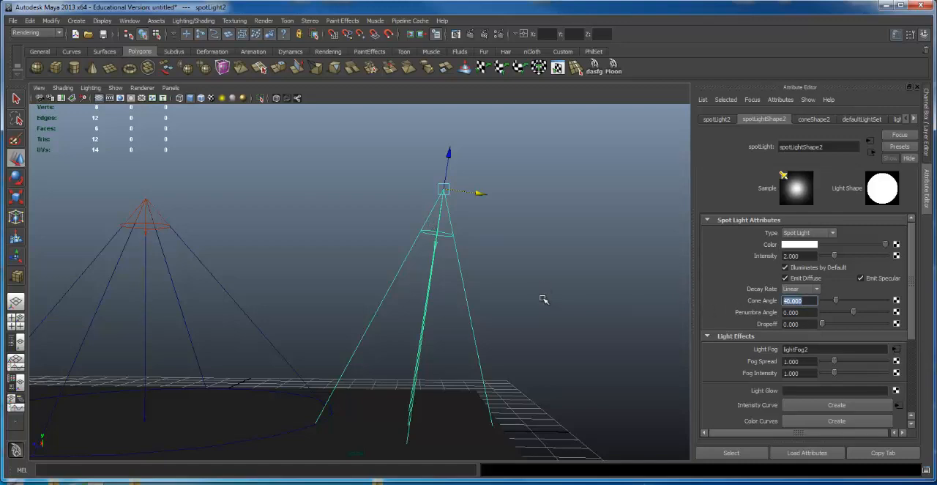
text(82.5)
key(Return)
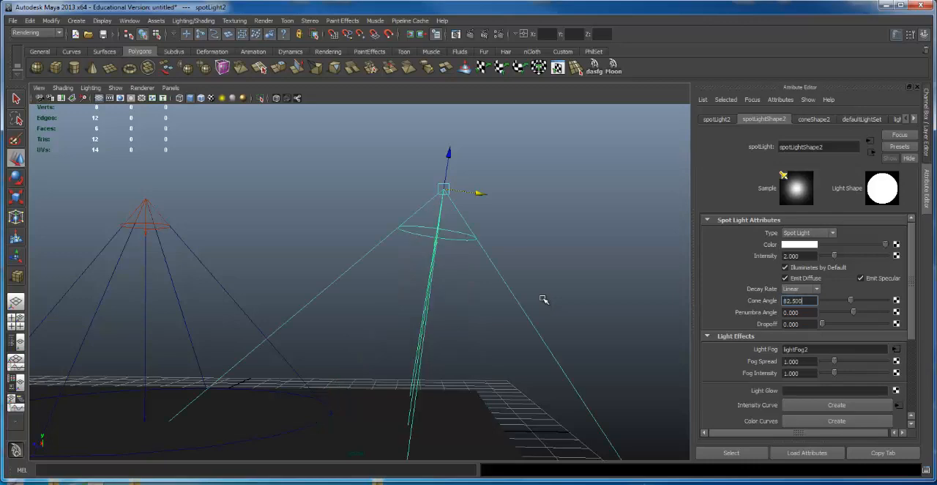
Step: Reframe both spot lights and render the two wide fog cones side by side
alt+drag(549, 209, 470, 258)
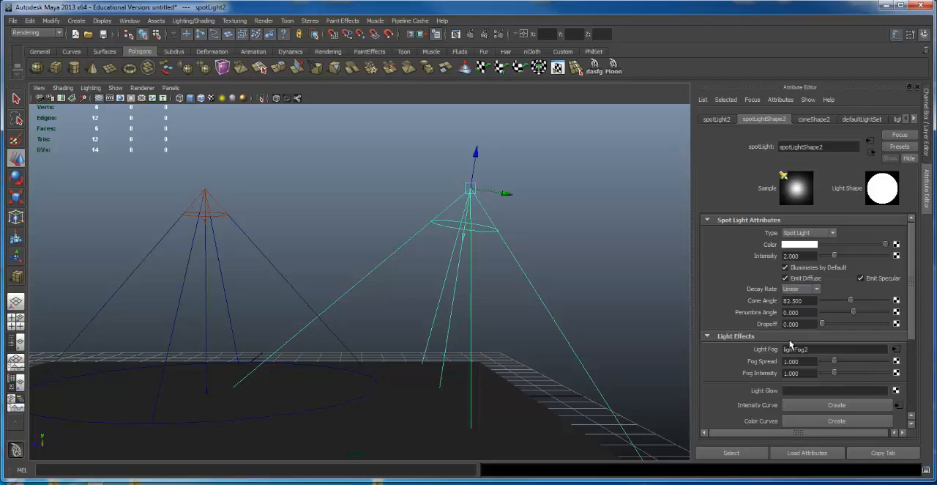
click(469, 34)
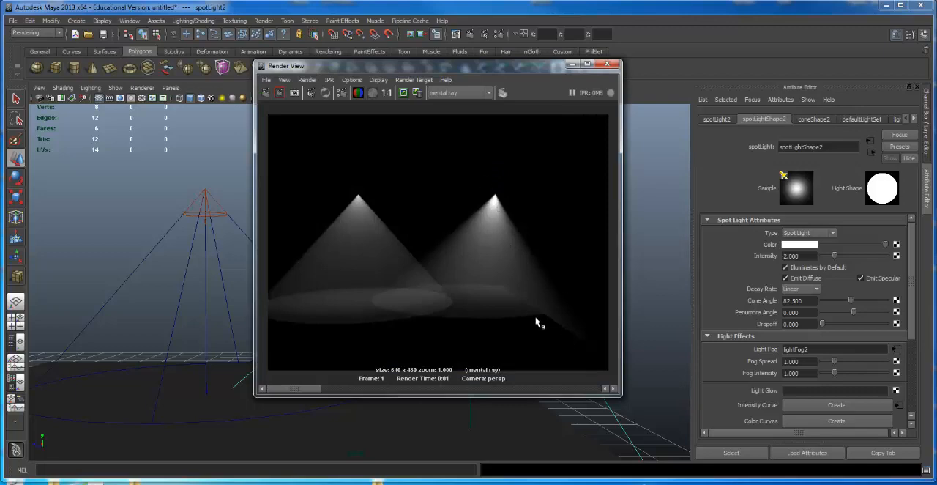
click(607, 64)
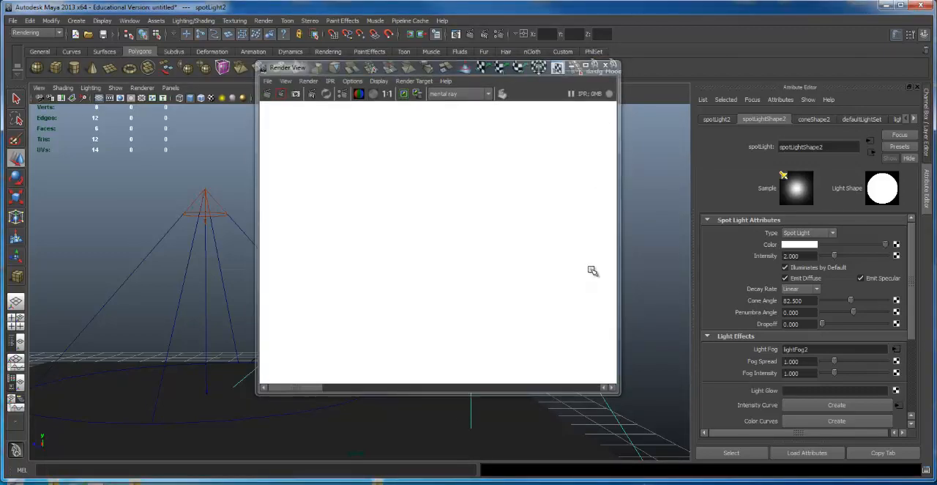
Step: Scale down the second spot light so its cone ends near the ground plane instead of passing through it
alt+drag(408, 295, 377, 270)
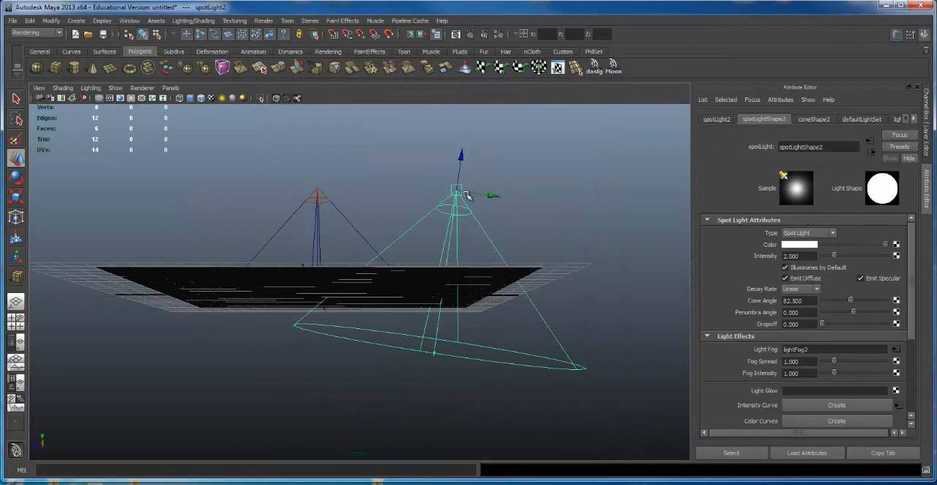
alt+drag(579, 375, 307, 171)
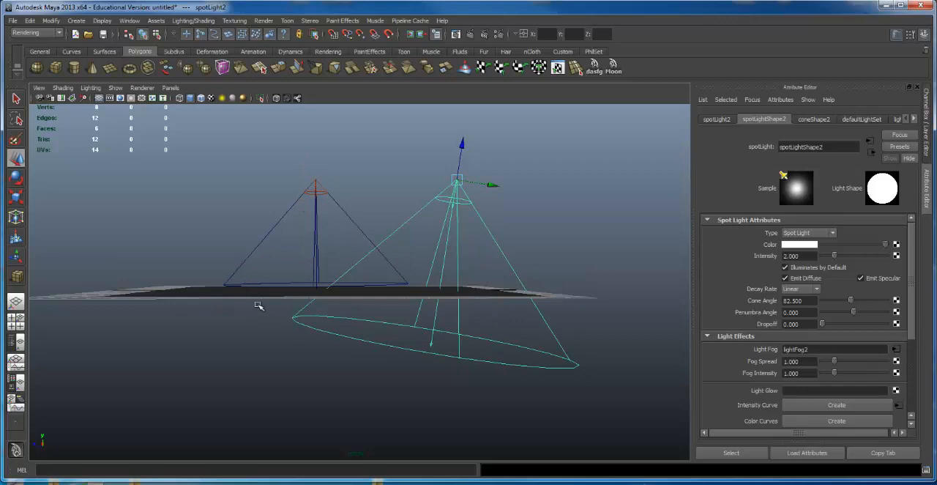
mouse_move(329, 295)
alt+mouse_down()
mouse_move(353, 285)
mouse_move(341, 297)
alt+mouse_up()
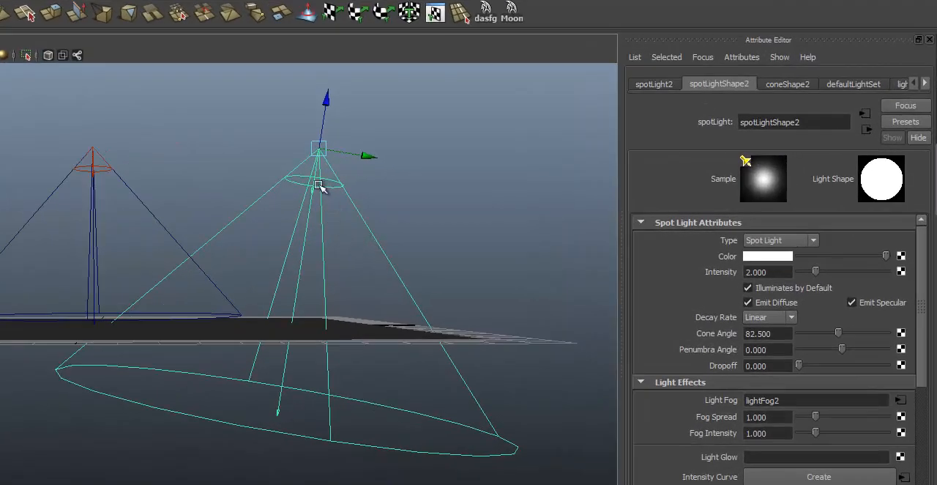
alt+drag(230, 203, 238, 216)
key(r)
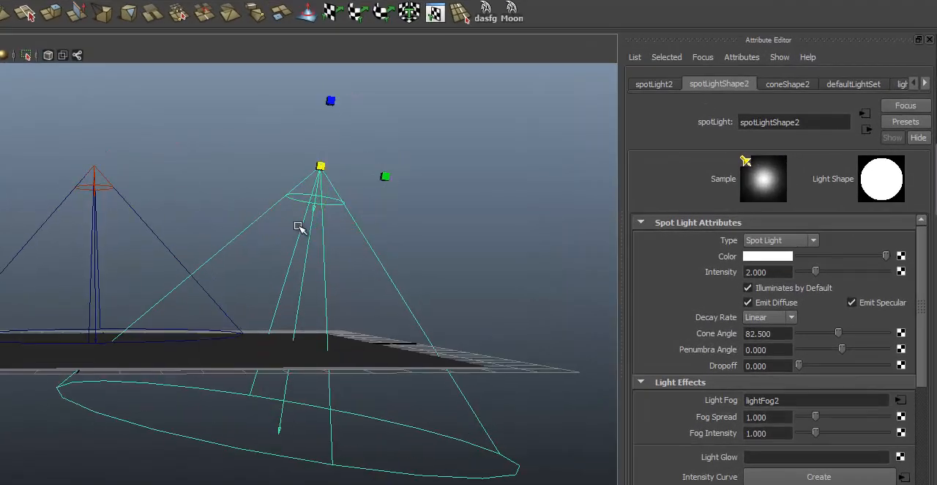
drag(322, 165, 182, 175)
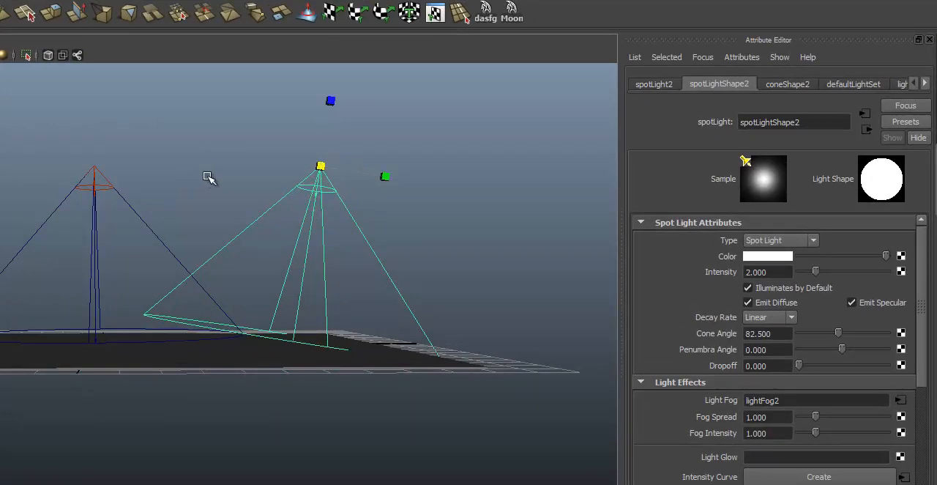
Step: Rotate the second spot light to aim straight down and render both fog cones
key(e)
drag(264, 194, 300, 131)
click(306, 12)
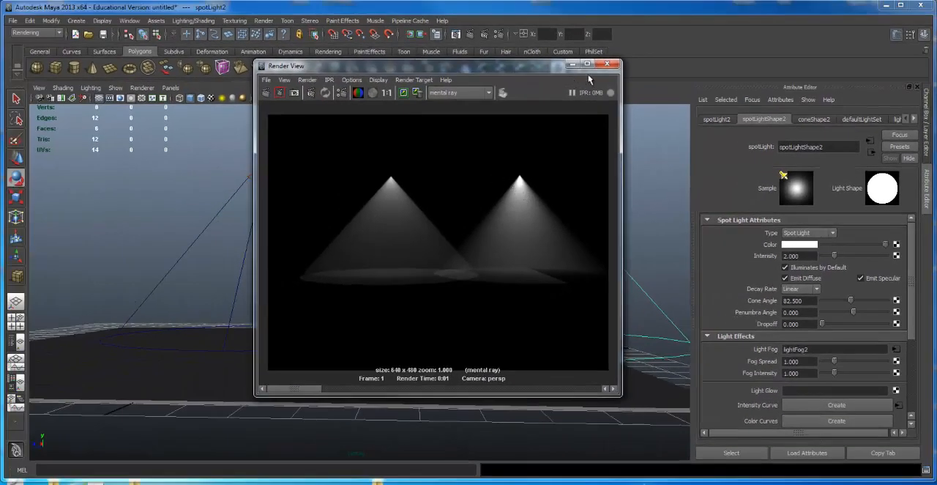
click(607, 63)
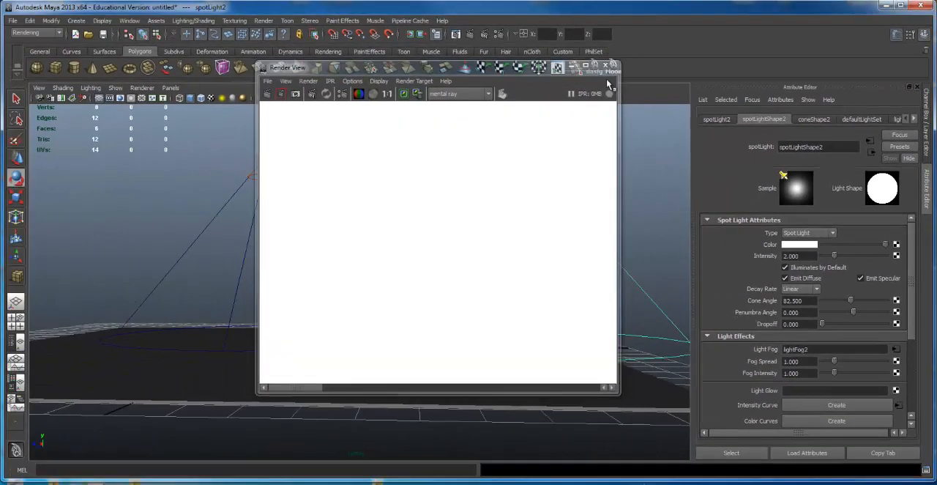
Step: Set the second spot light's Fog Spread to 5 and Fog Intensity to 0.5 to match the first, and render both cones
click(265, 189)
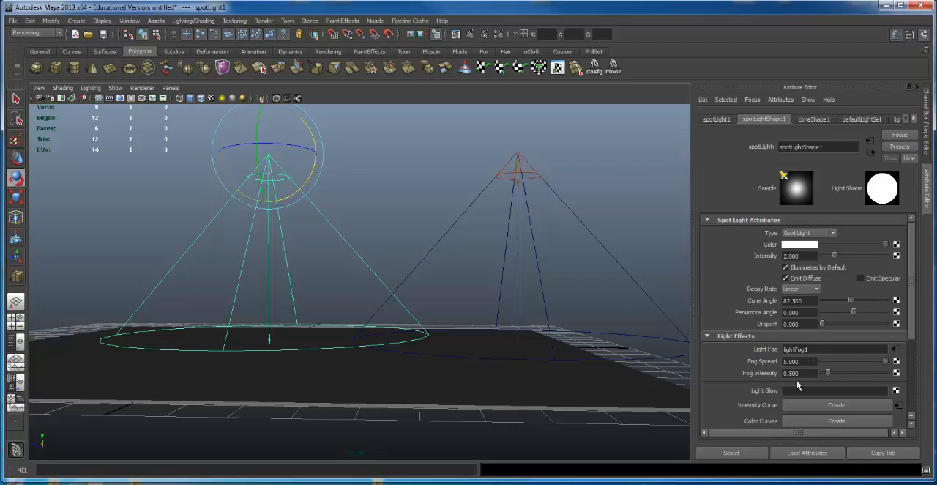
click(497, 204)
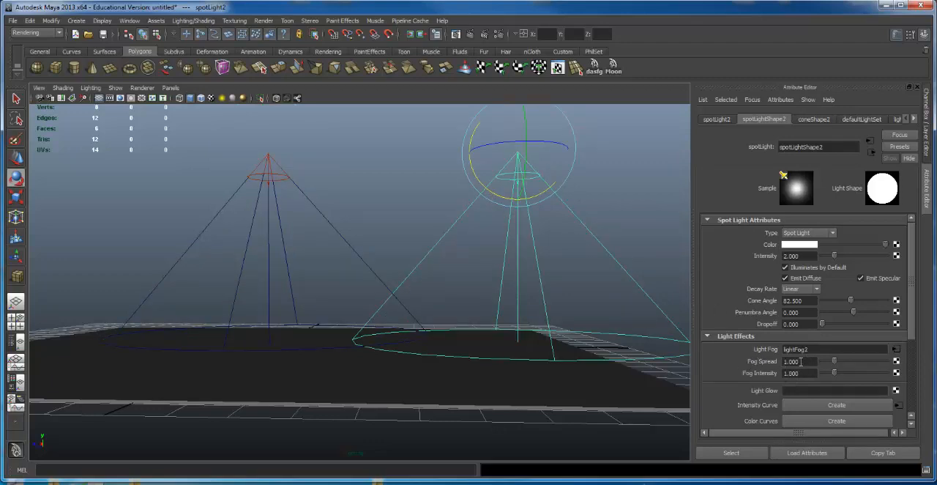
double_click(799, 361)
text(5)
key(Tab)
text(.5)
key(Return)
click(471, 34)
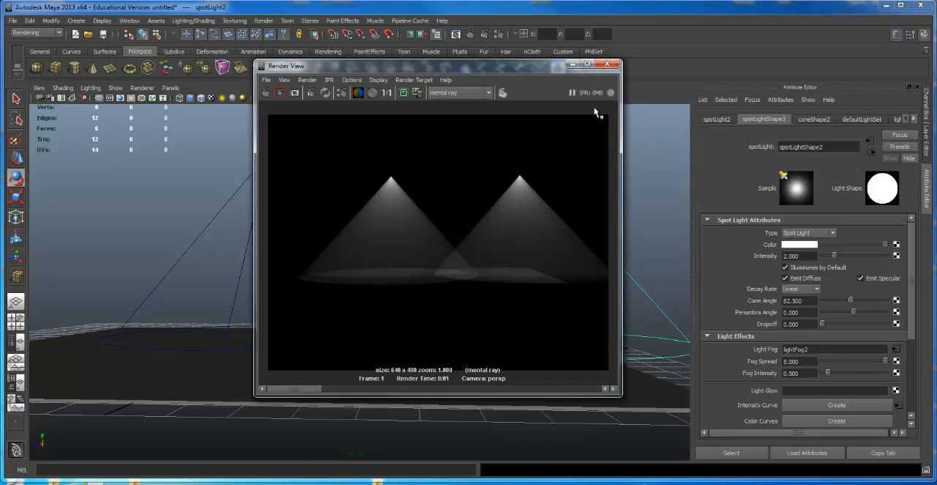
click(607, 64)
Step: Move the first spot light straight up, high above the ground plane
alt+right_drag(544, 220, 299, 261)
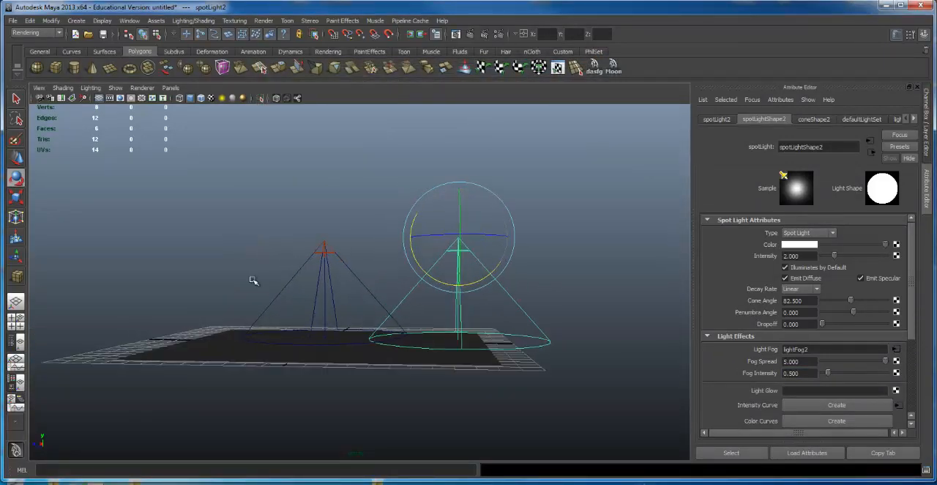
alt+drag(364, 232, 418, 86)
click(324, 249)
key(w)
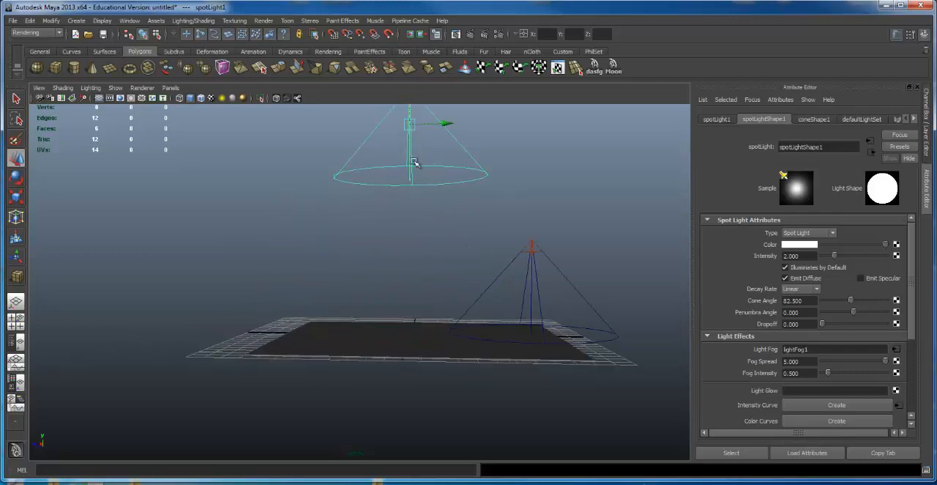
alt+drag(415, 161, 446, 228)
Step: Scale up the first spot light until its cone reaches past the whole ground plane
key(e)
key(r)
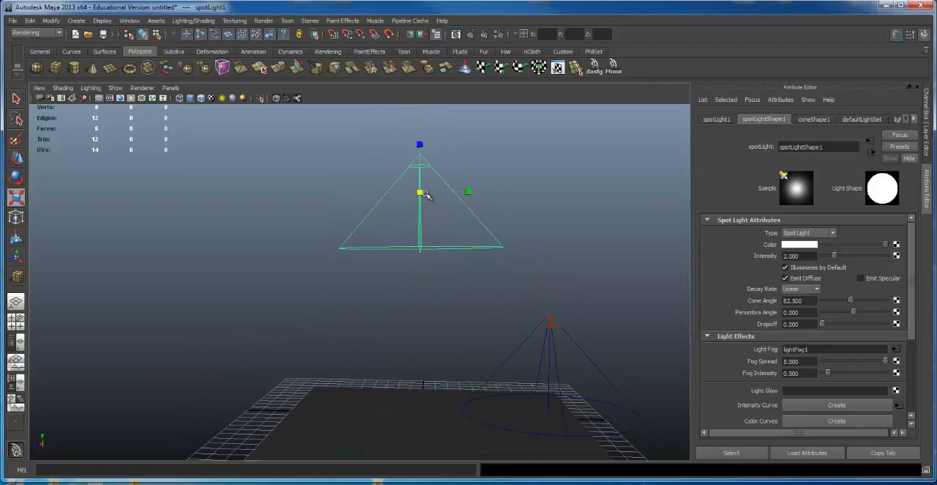
drag(429, 197, 600, 220)
alt+right_drag(600, 219, 434, 226)
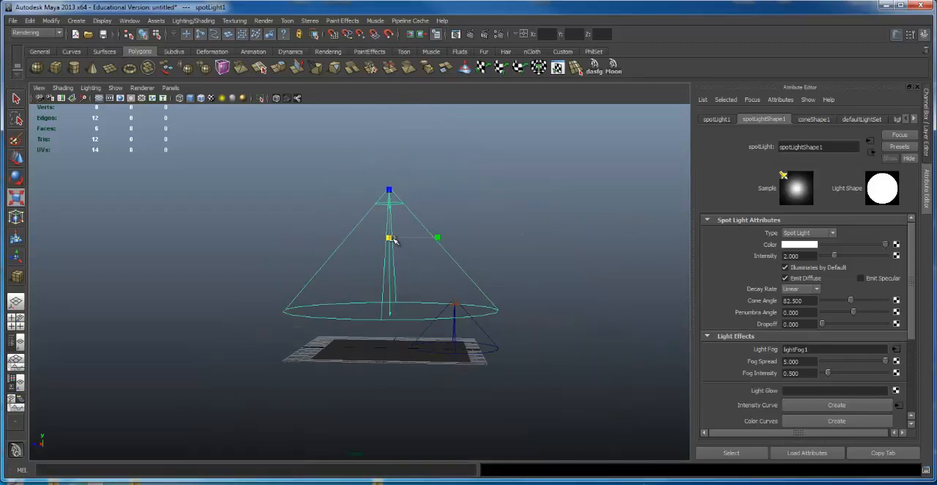
drag(390, 238, 523, 238)
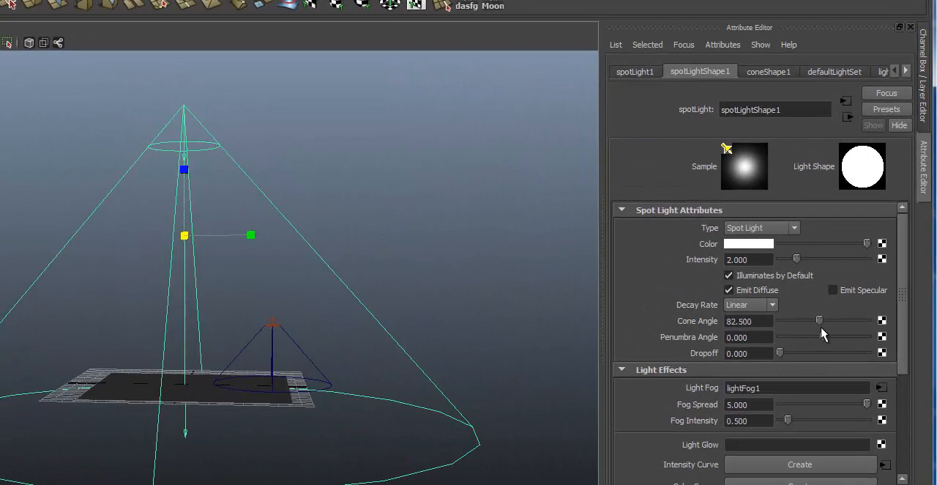
Step: Widen the first spot light's Cone Angle to about 160.5 and render the scene from a low viewpoint
drag(820, 320, 857, 322)
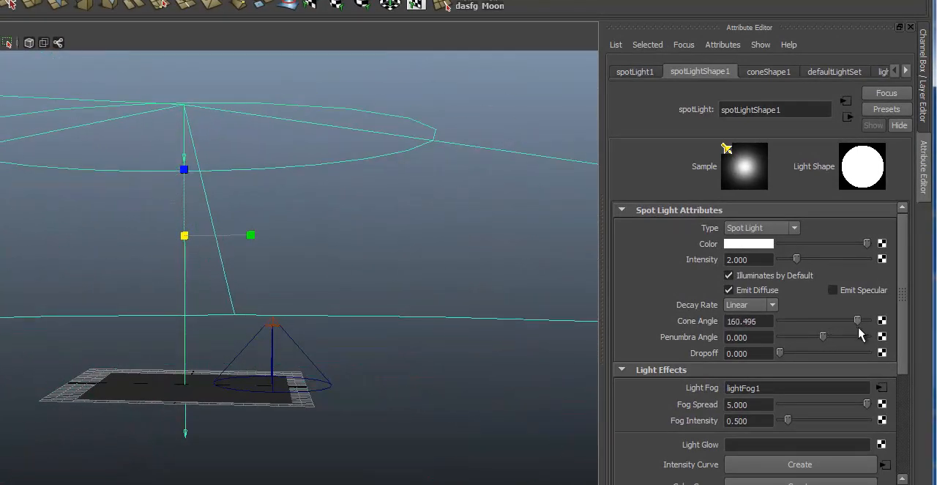
alt+right_drag(313, 355, 192, 330)
alt+middle_drag(187, 323, 205, 277)
alt+right_drag(205, 277, 268, 256)
alt+middle_drag(273, 241, 290, 196)
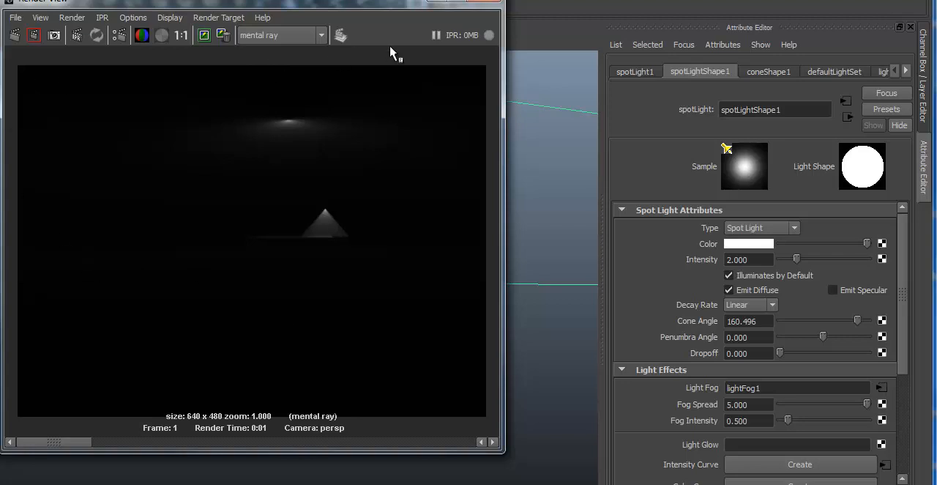
click(492, 2)
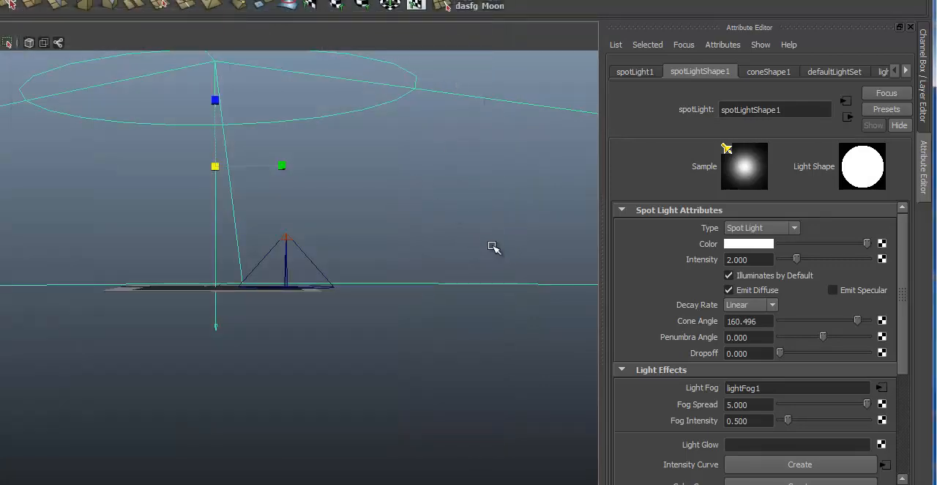
Step: Raise the first spot light's Fog Intensity to 2
alt+drag(496, 249, 369, 208)
alt+drag(294, 202, 329, 197)
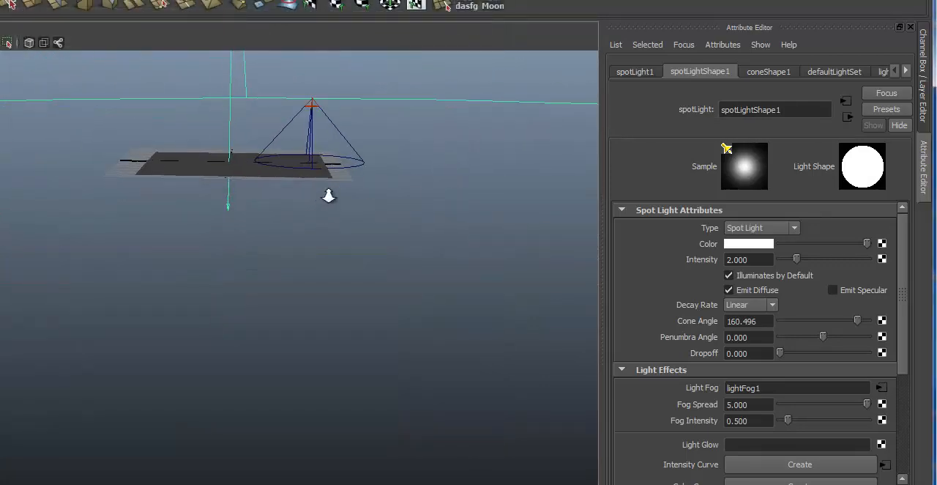
alt+right_drag(328, 197, 49, 224)
alt+drag(182, 188, 185, 182)
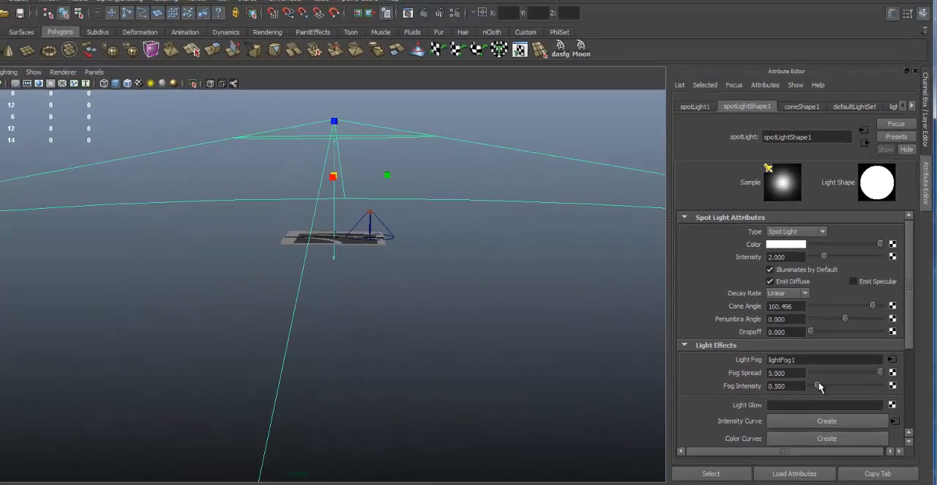
drag(818, 386, 838, 386)
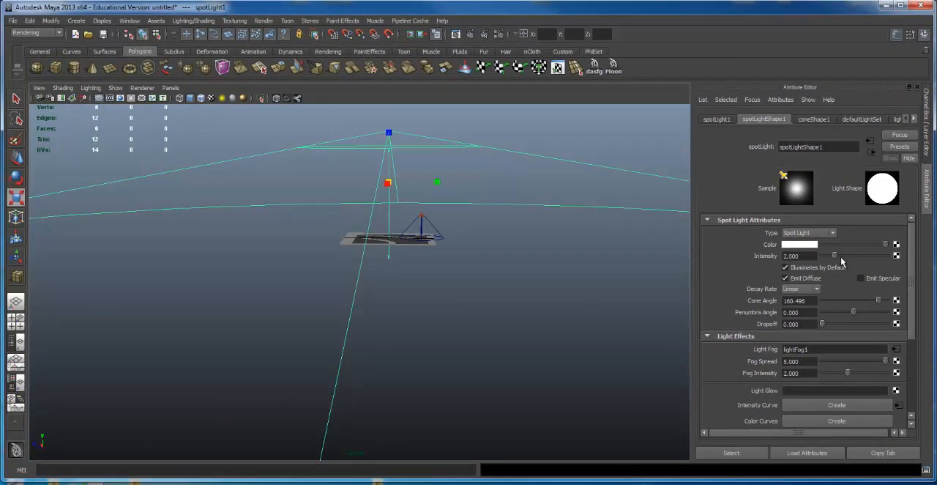
Step: Set the first spot light's Intensity to 60 and render a close view of the ground plane
alt+right_drag(426, 227, 164, 261)
alt+drag(385, 220, 391, 233)
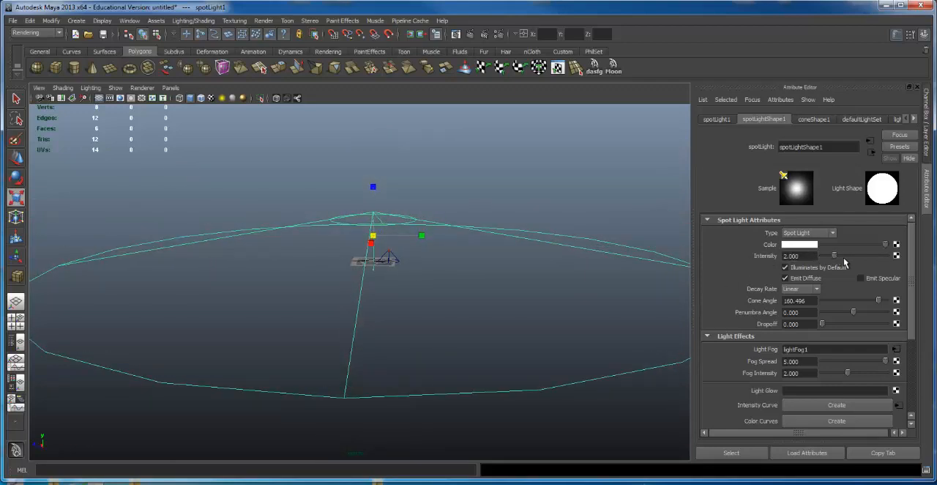
drag(835, 255, 929, 250)
click(788, 257)
alt+drag(503, 310, 439, 213)
click(471, 34)
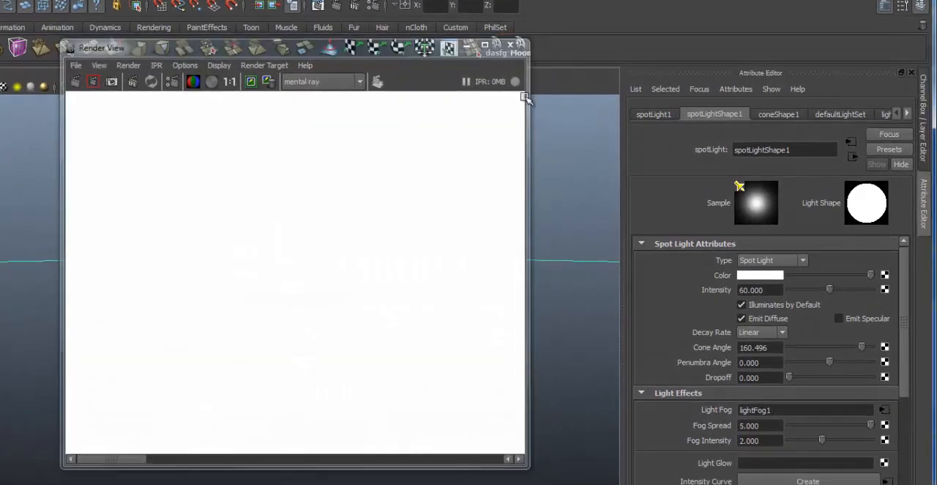
click(607, 65)
Step: Lower the first spot light's Intensity to 14 and render the scene
drag(828, 290, 798, 297)
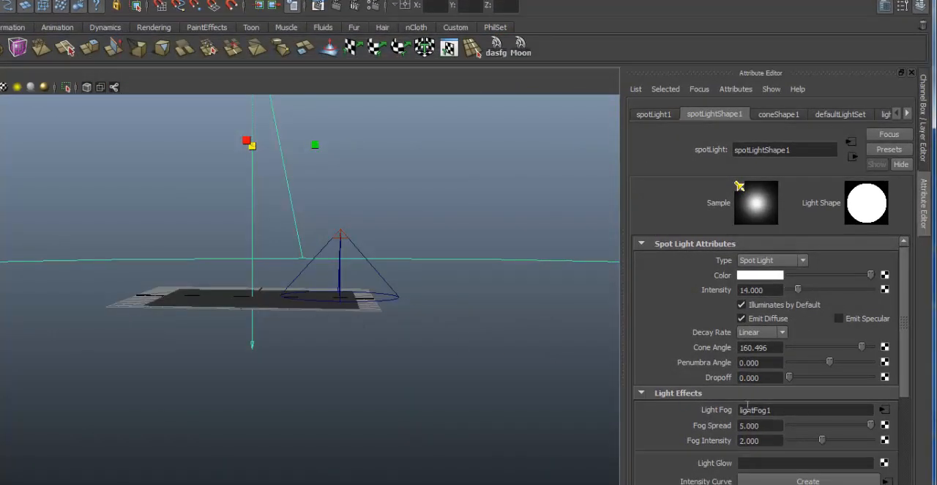
click(335, 6)
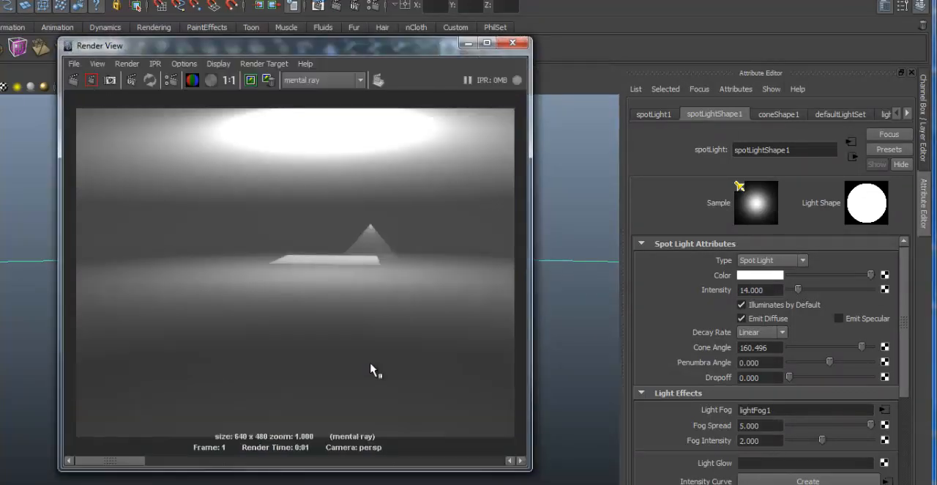
click(513, 43)
Step: Reduce the first spot light's Fog Spread to about 3.7 and Fog Intensity to about 0.96, and render from a lower view
alt+drag(363, 280, 299, 159)
alt+drag(415, 279, 476, 259)
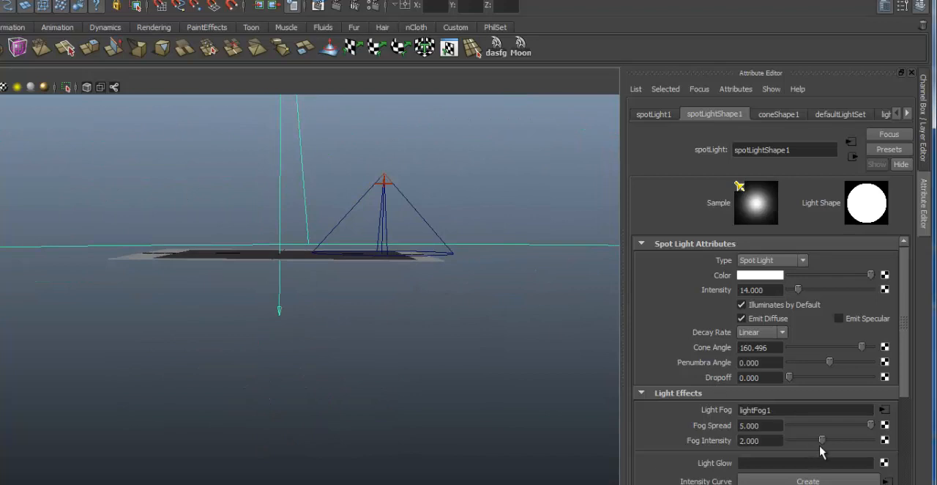
drag(822, 440, 852, 431)
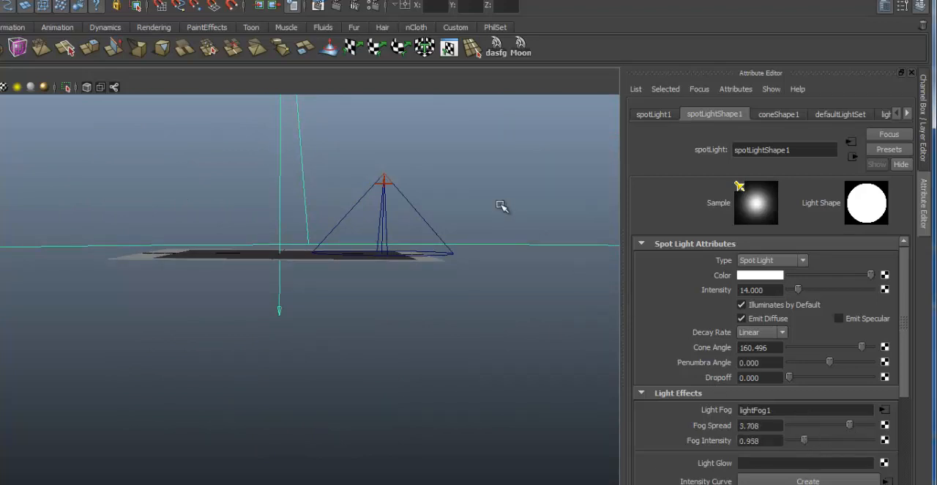
click(335, 6)
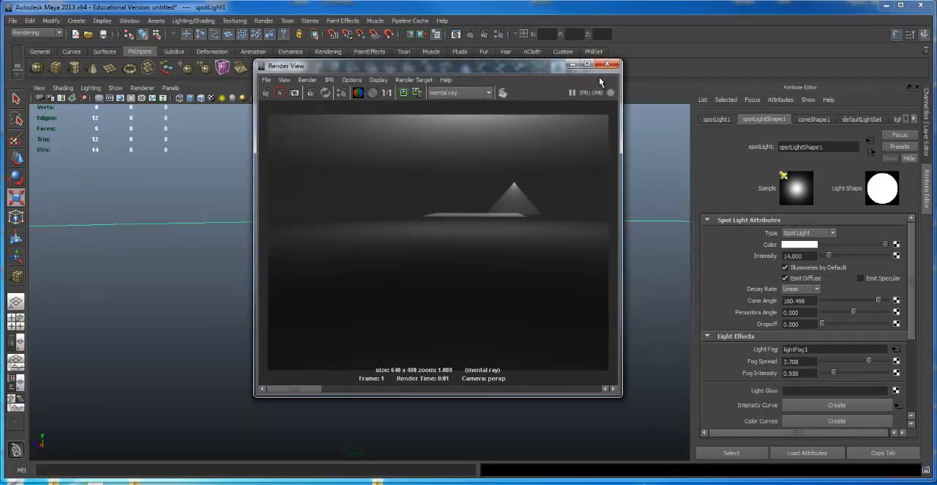
click(609, 65)
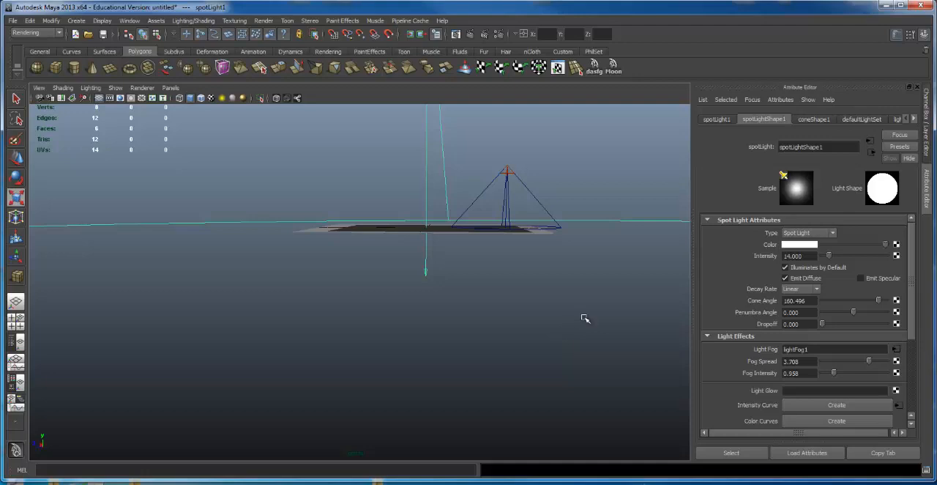
Step: Break the light link between the large first spot light and the ground plane
key(f)
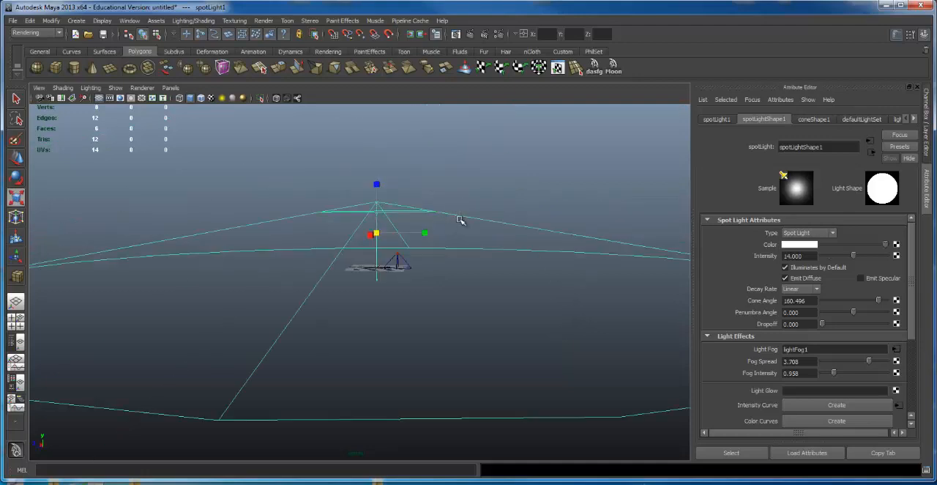
alt+drag(331, 277, 397, 284)
click(393, 281)
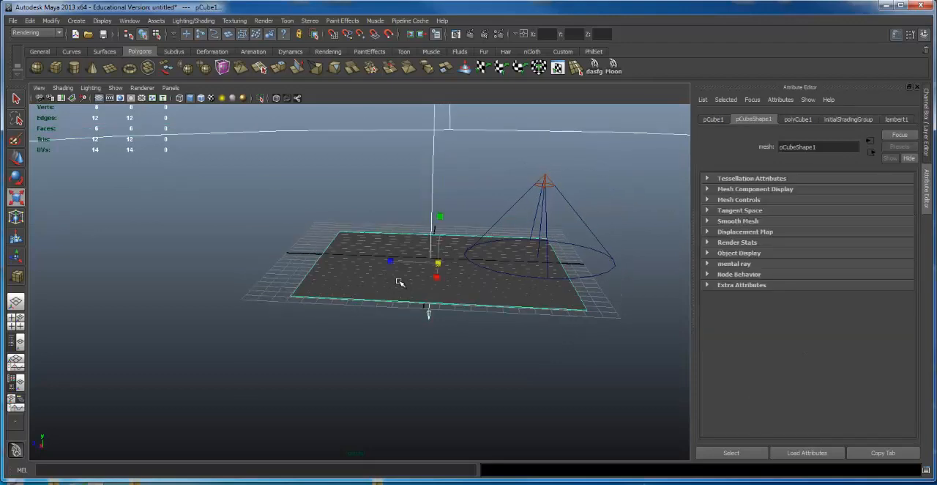
click(193, 20)
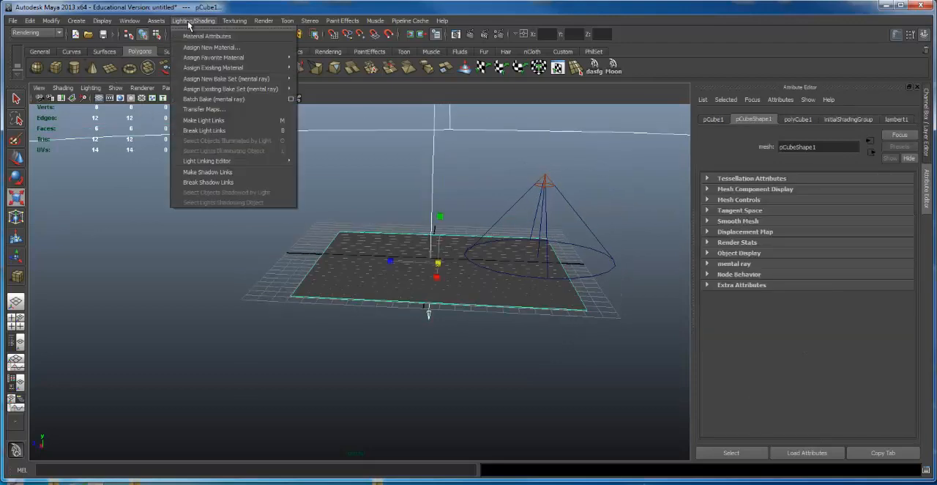
click(202, 130)
Step: Clear the selection and render a closer, low view of the ground plane and both fog lights
mouse_move(466, 318)
alt+mouse_down()
mouse_move(468, 339)
mouse_move(495, 146)
alt+mouse_up()
click(504, 112)
click(471, 33)
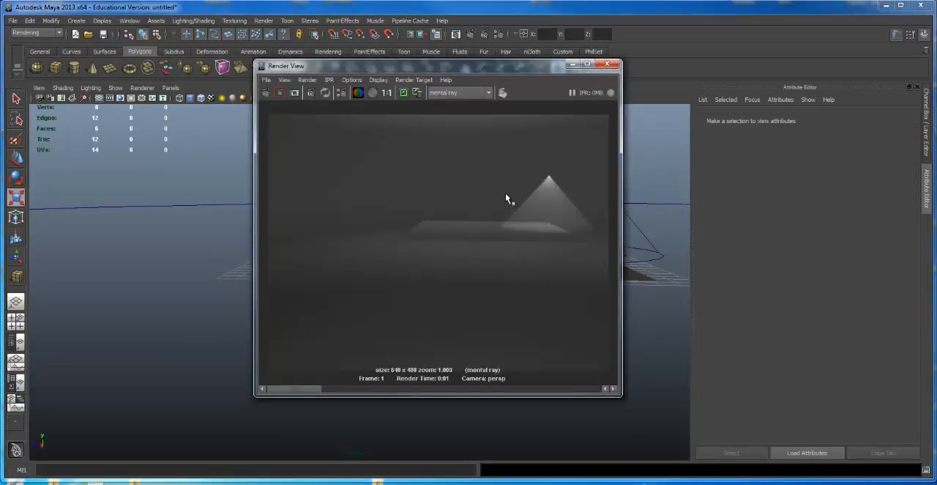
click(607, 65)
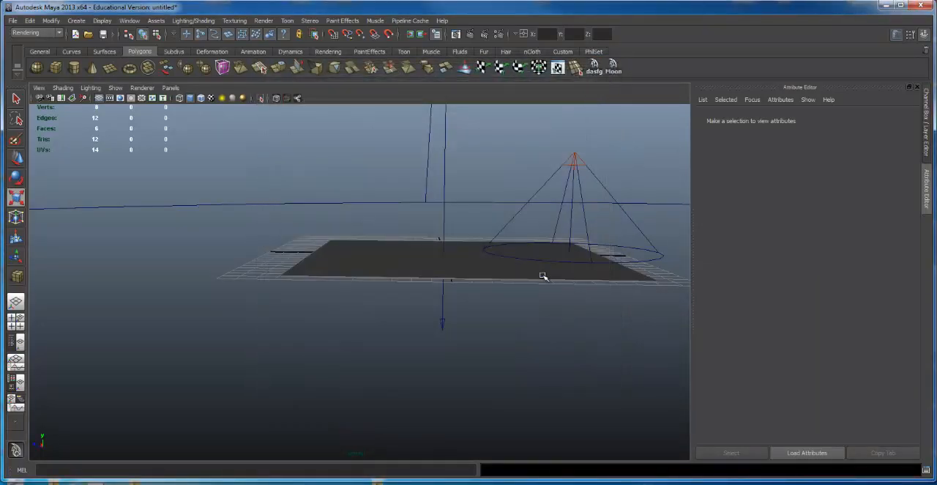